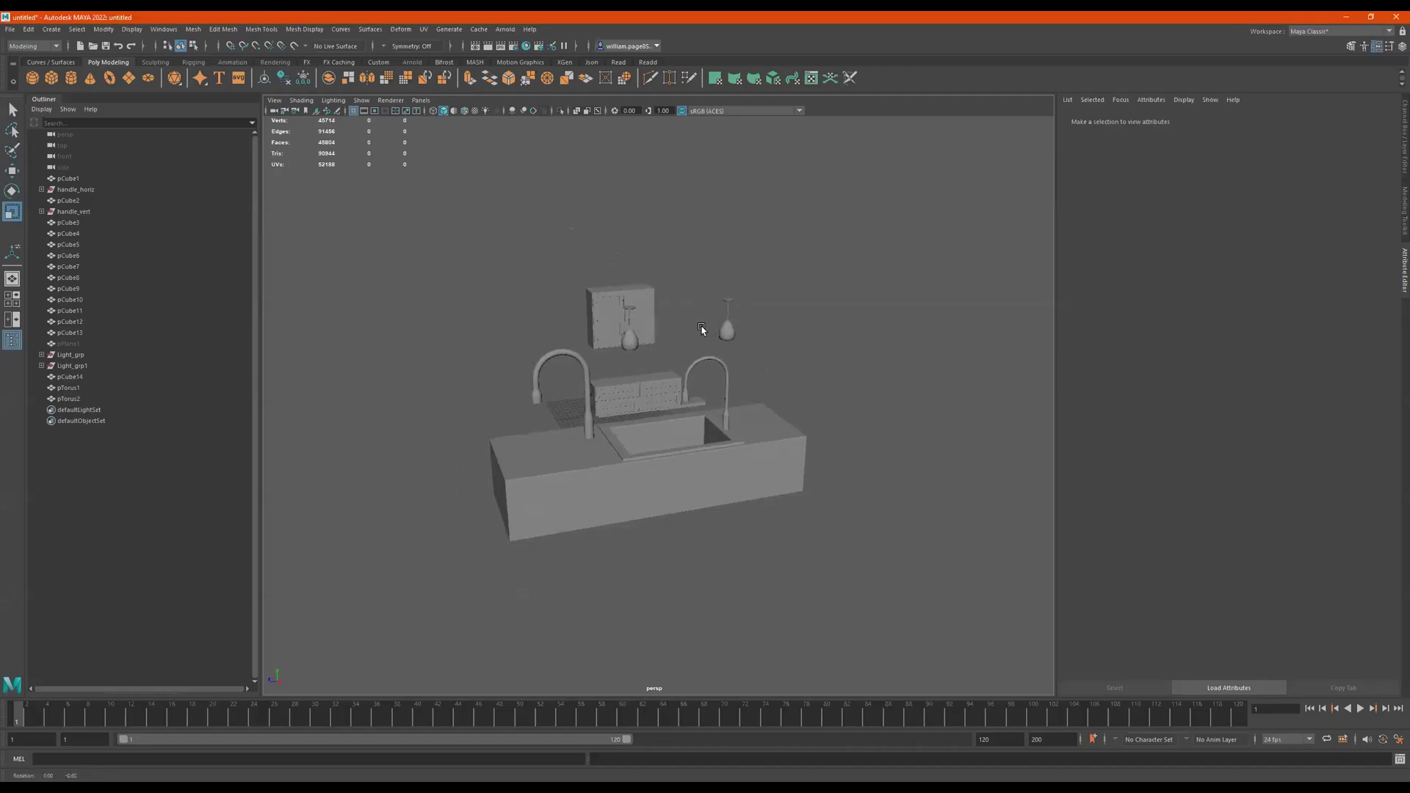
Switch from the perspective view to the front orthographic view, framing the empty grid area beside the sink counter
{"action": "scroll", "coordinate": [697, 323], "scroll_direction": "down", "scroll_amount": 3}
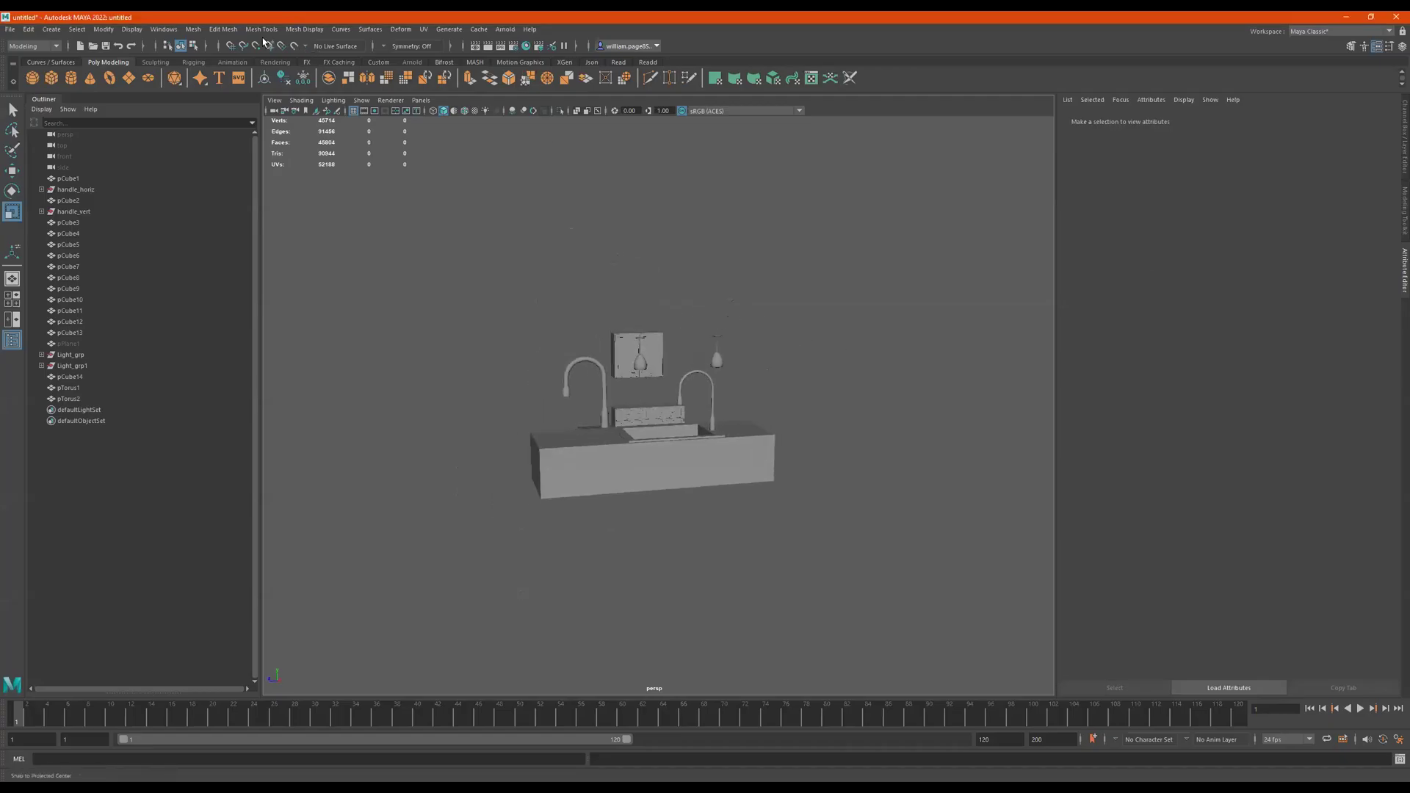
{"action": "scroll", "coordinate": [504, 220], "scroll_direction": "down", "scroll_amount": 3}
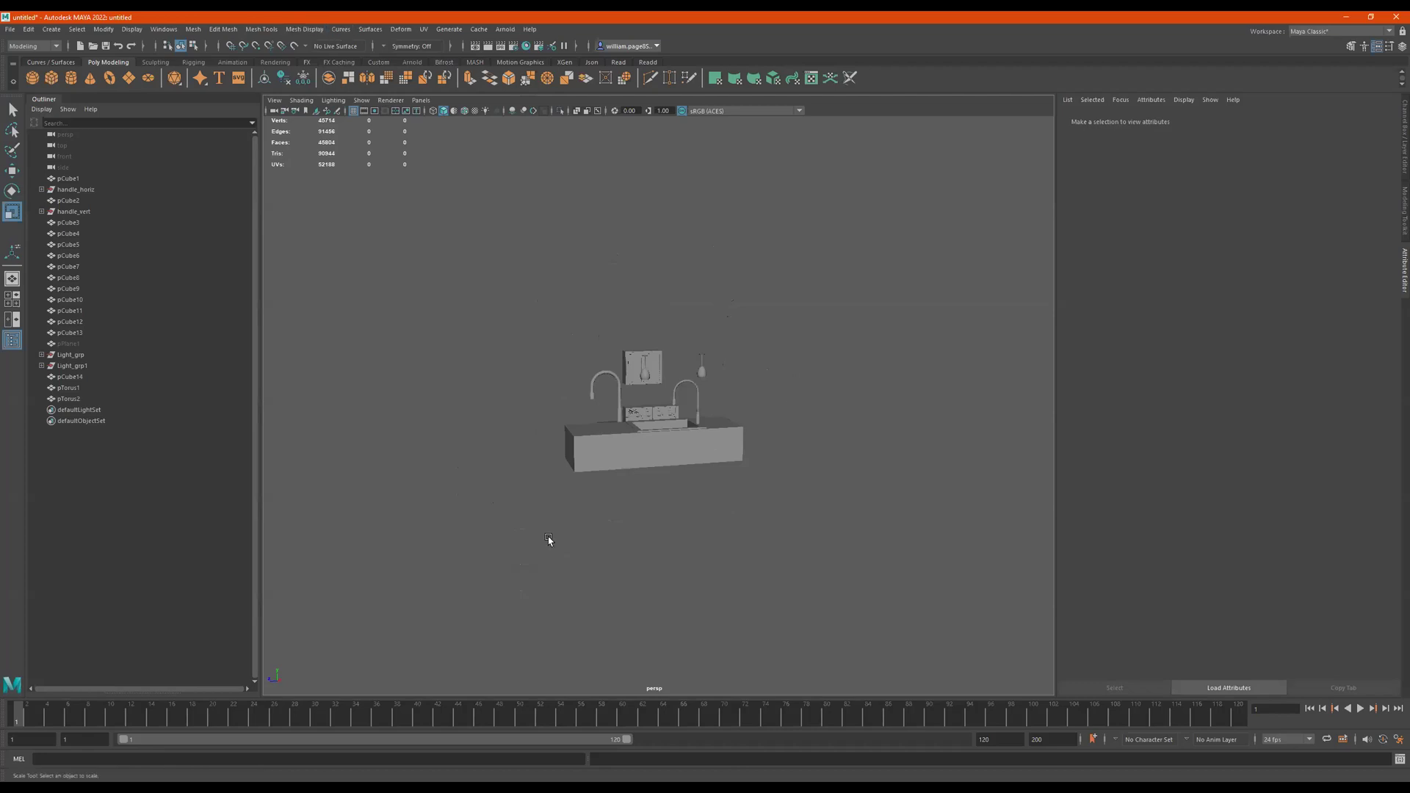
{"action": "key", "text": "space"}
{"action": "key", "text": "space"}
{"action": "middle_click_drag", "start_coordinate": [922, 359], "coordinate": [564, 503], "text": "alt"}
{"action": "scroll", "coordinate": [691, 523], "scroll_direction": "up", "scroll_amount": 1}
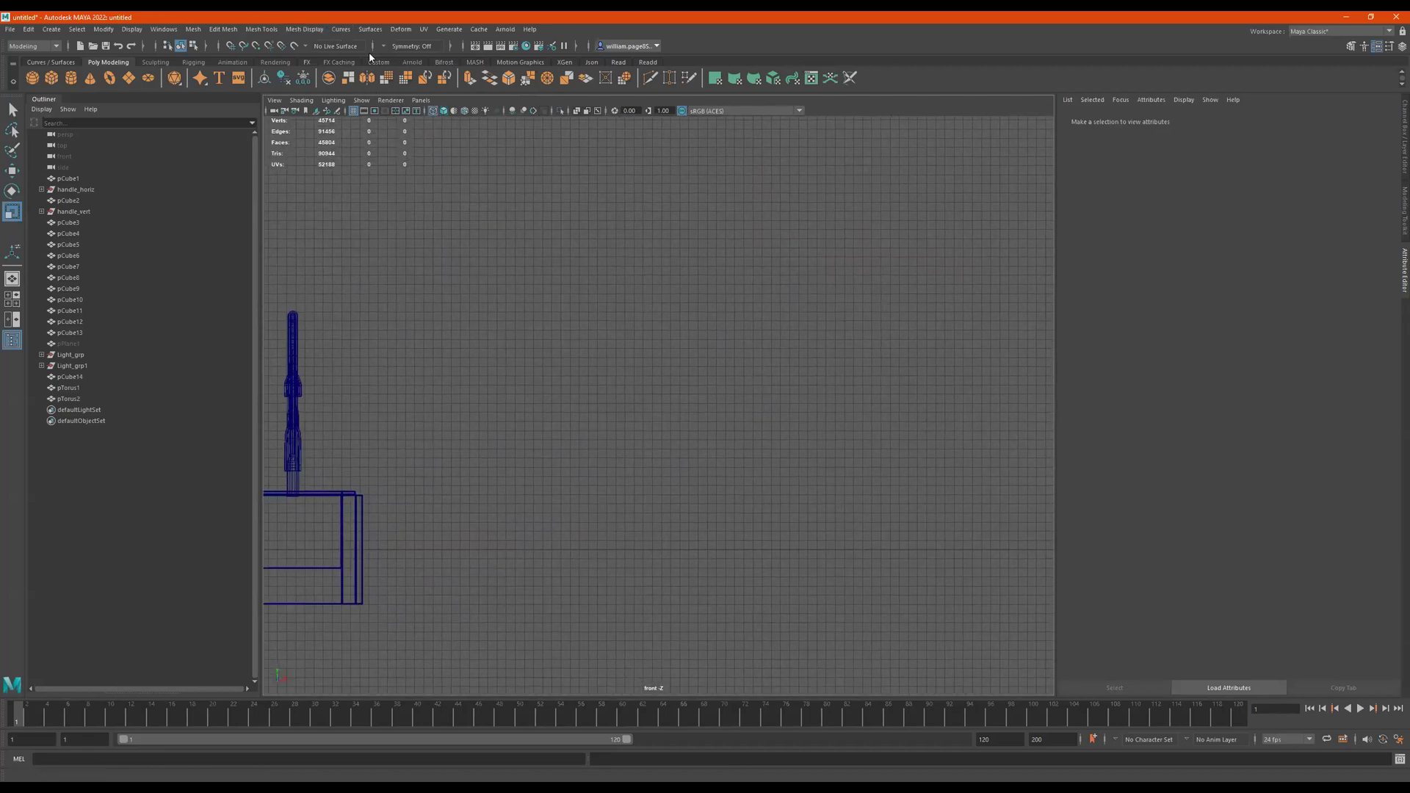
{"action": "left_click", "coordinate": [342, 30]}
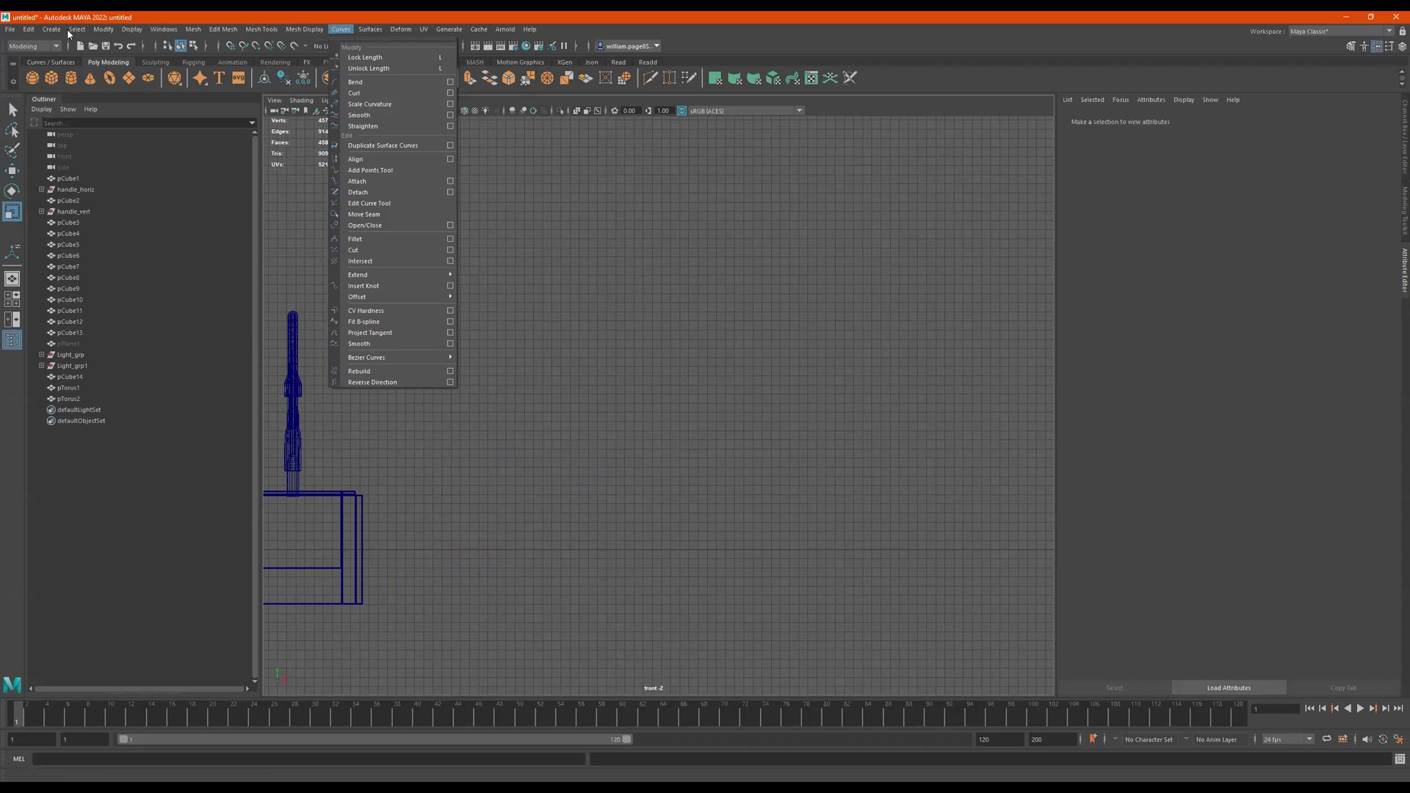
{"action": "mouse_move", "coordinate": [58, 33]}
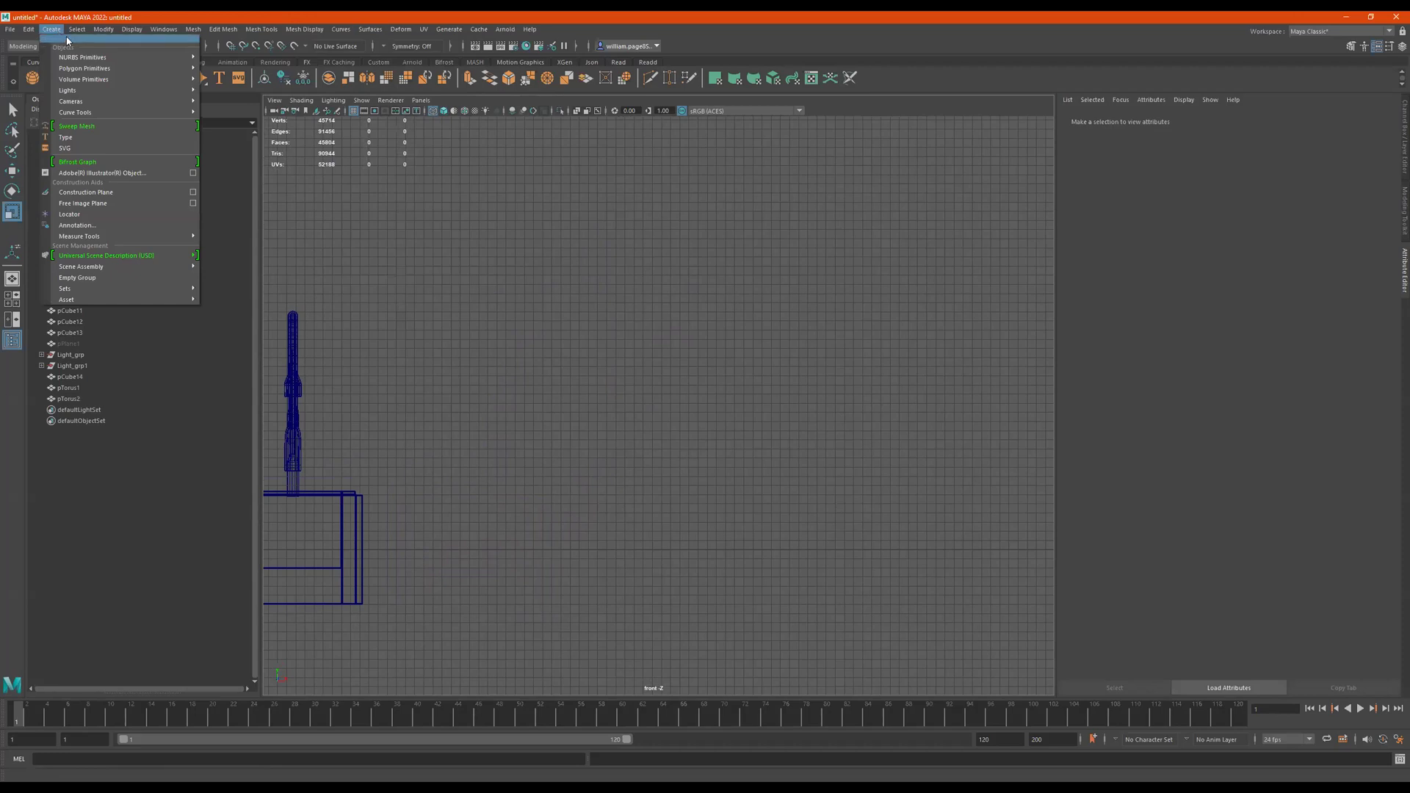
{"action": "mouse_move", "coordinate": [404, 30]}
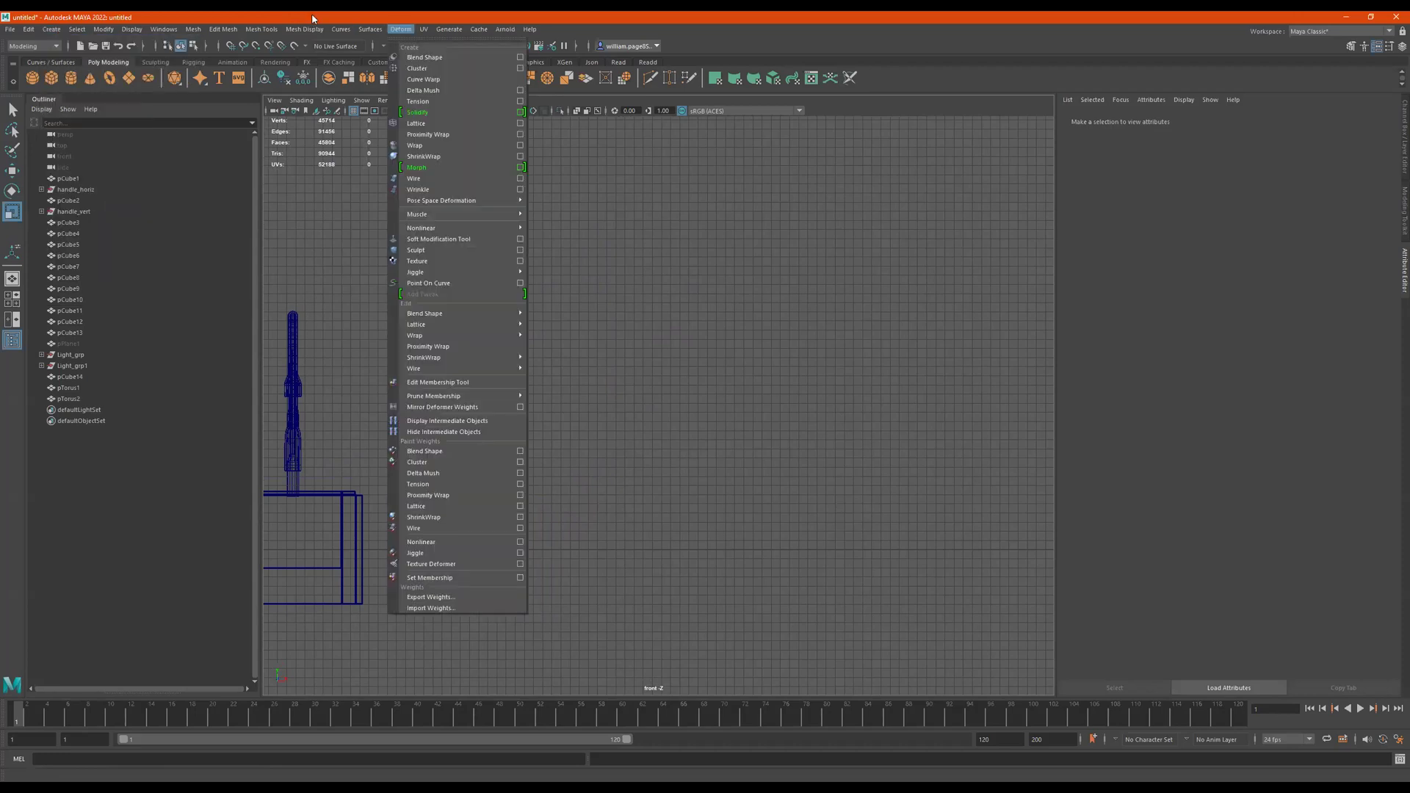
{"action": "left_click", "coordinate": [312, 19]}
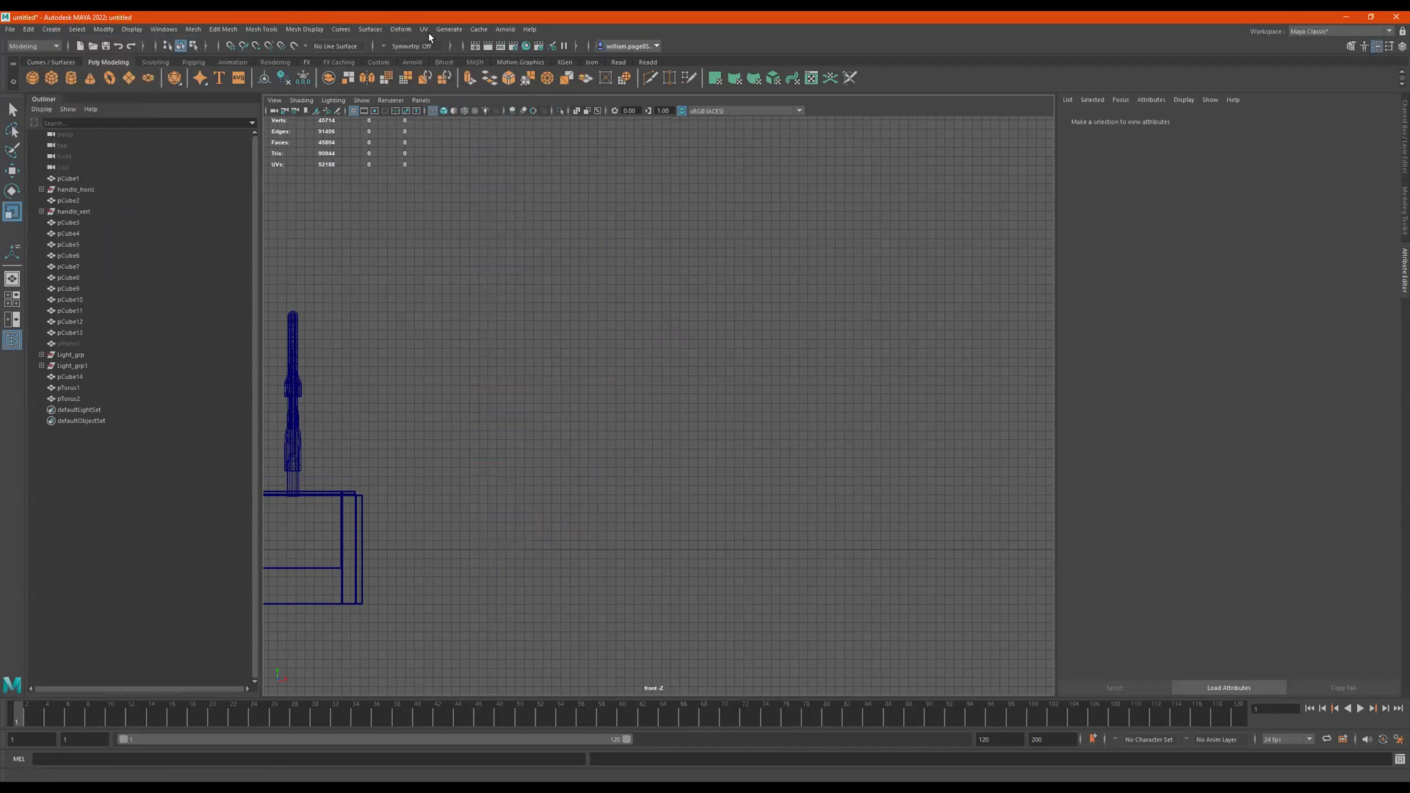
{"action": "left_click", "coordinate": [349, 30]}
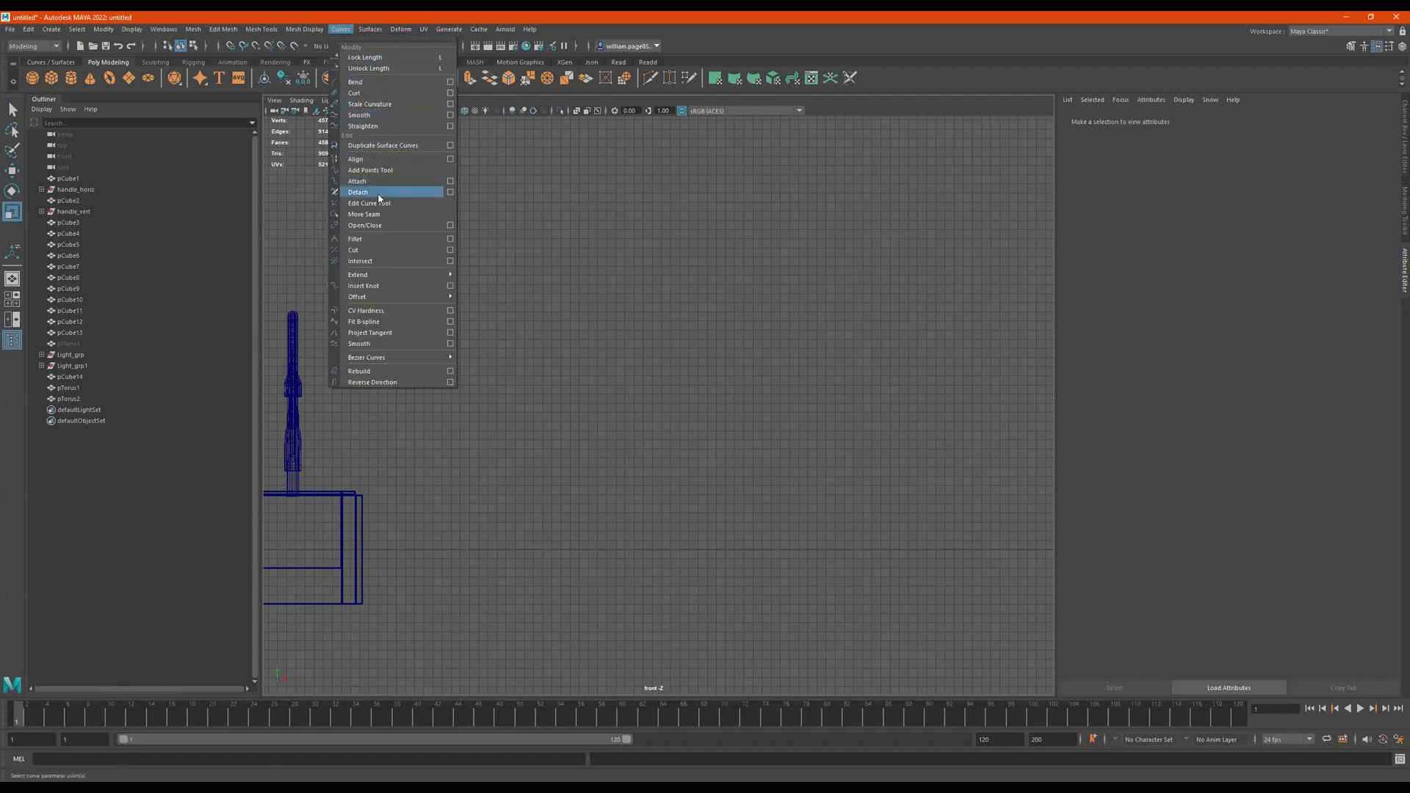
{"action": "mouse_move", "coordinate": [375, 28]}
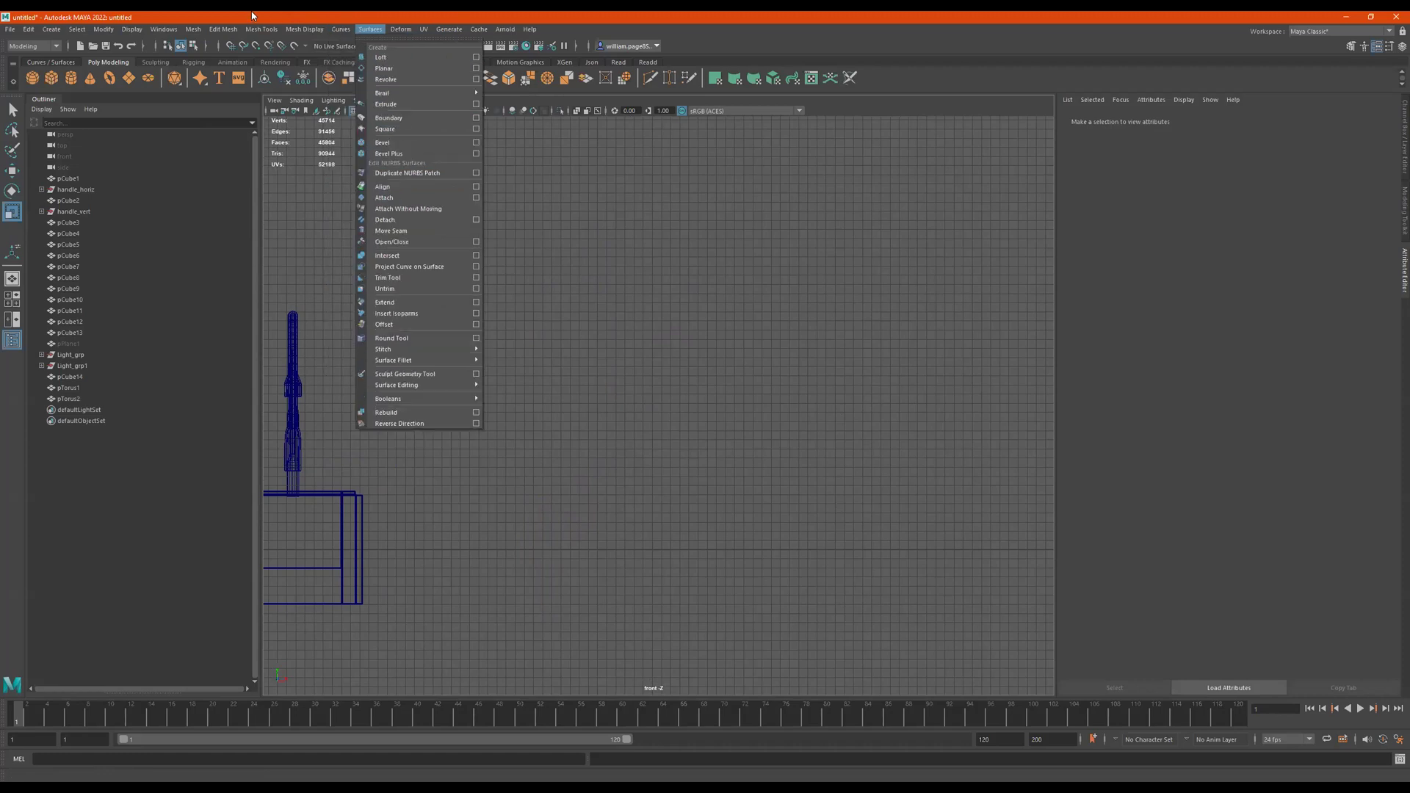
{"action": "left_click", "coordinate": [246, 37]}
{"action": "left_click", "coordinate": [65, 63]}
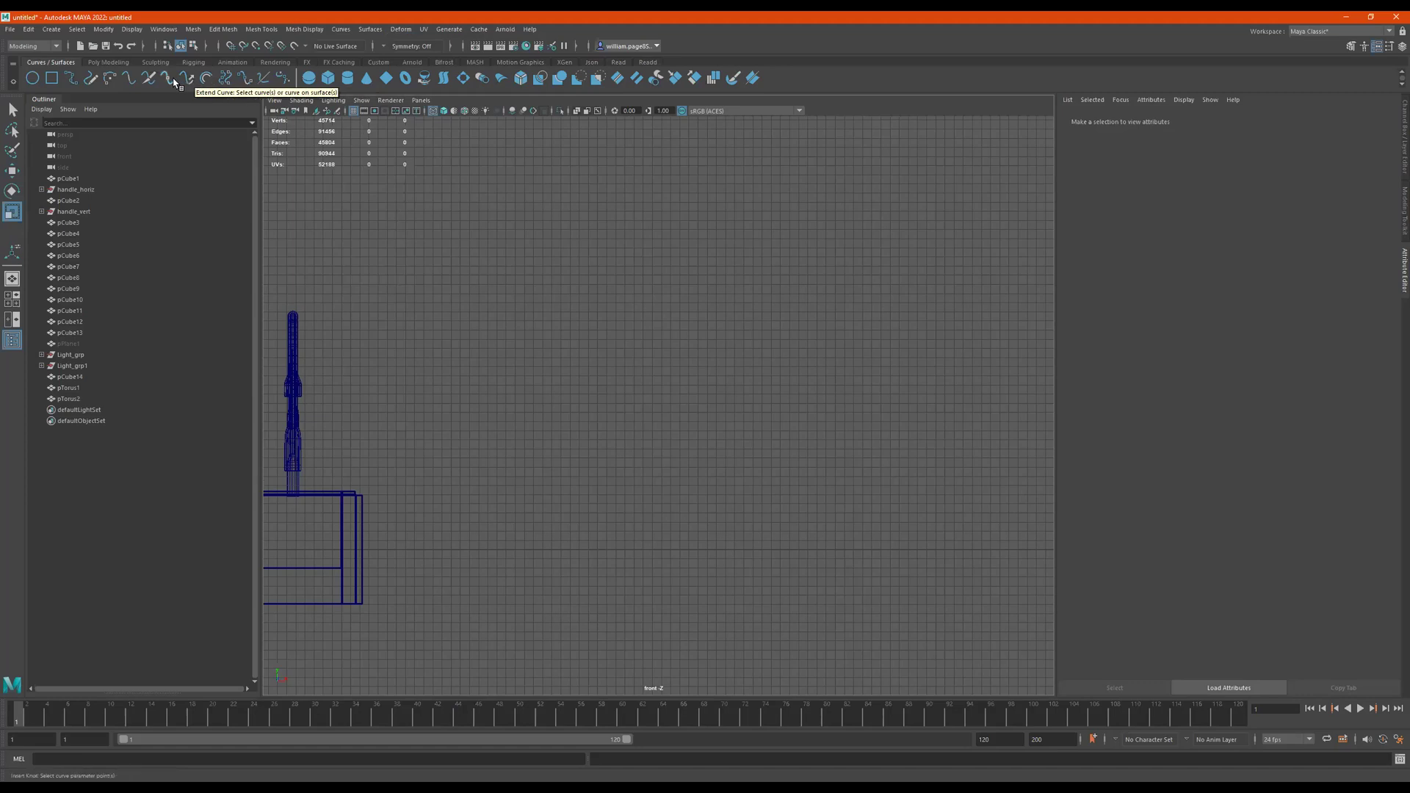
{"action": "left_click", "coordinate": [72, 77]}
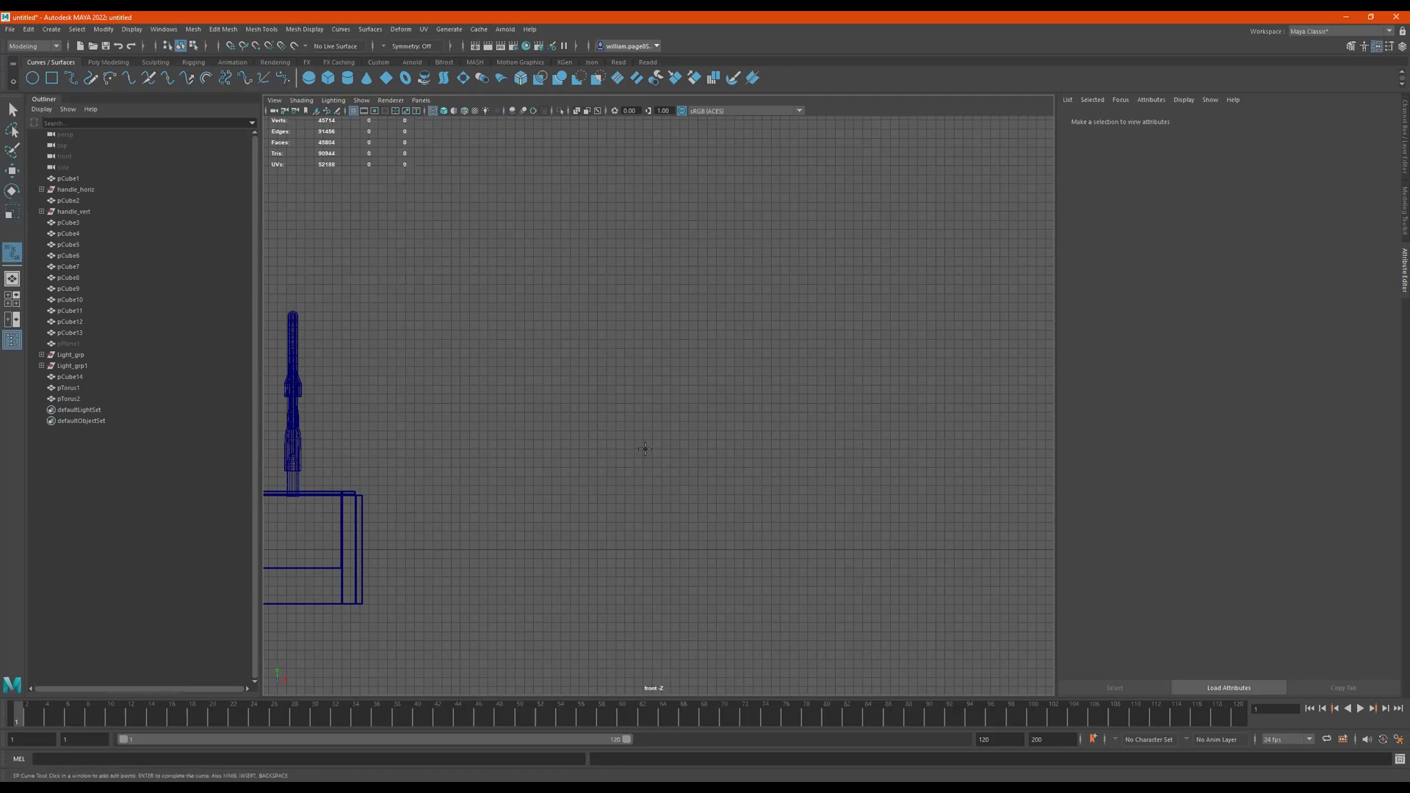
{"action": "left_click", "coordinate": [644, 549]}
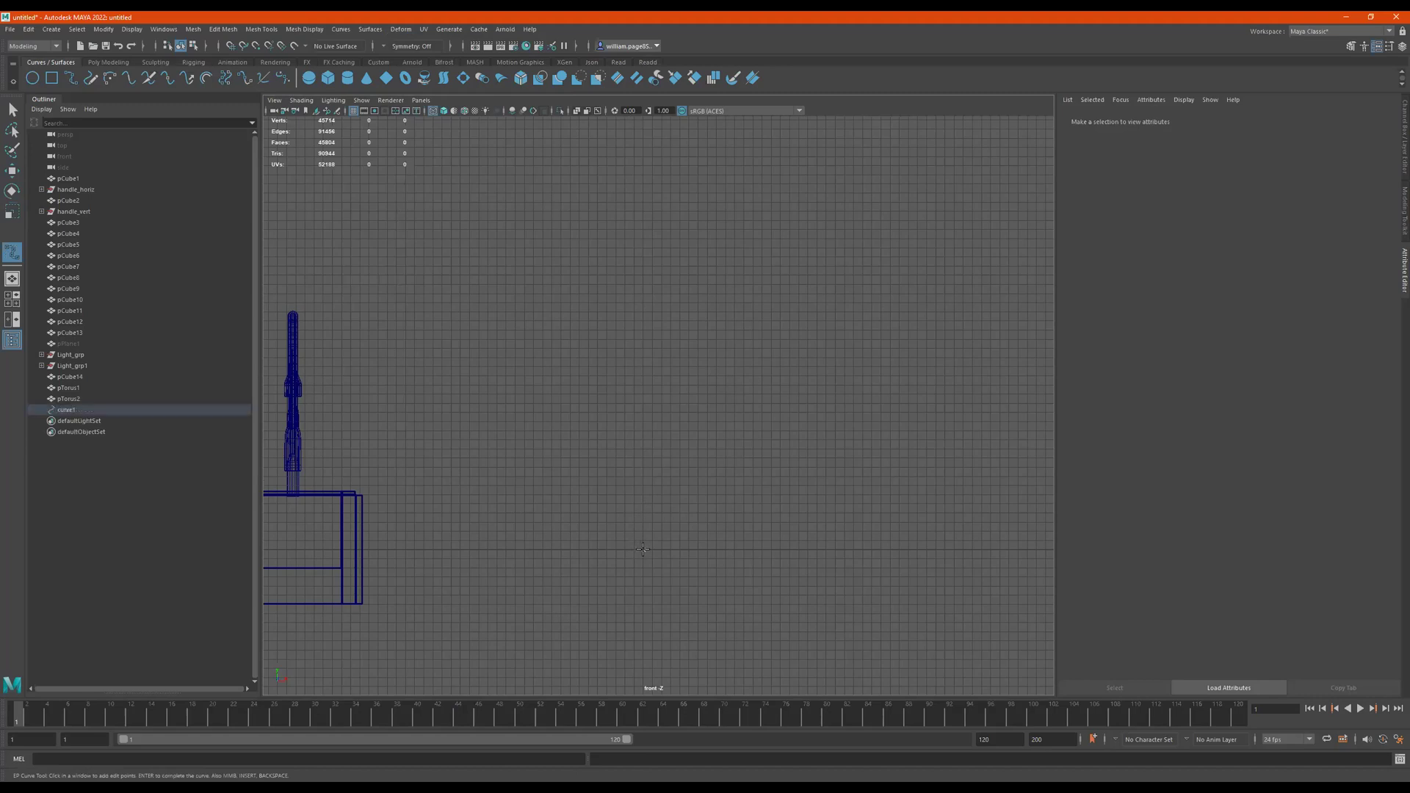
{"action": "left_click", "coordinate": [641, 497]}
{"action": "left_click", "coordinate": [653, 441]}
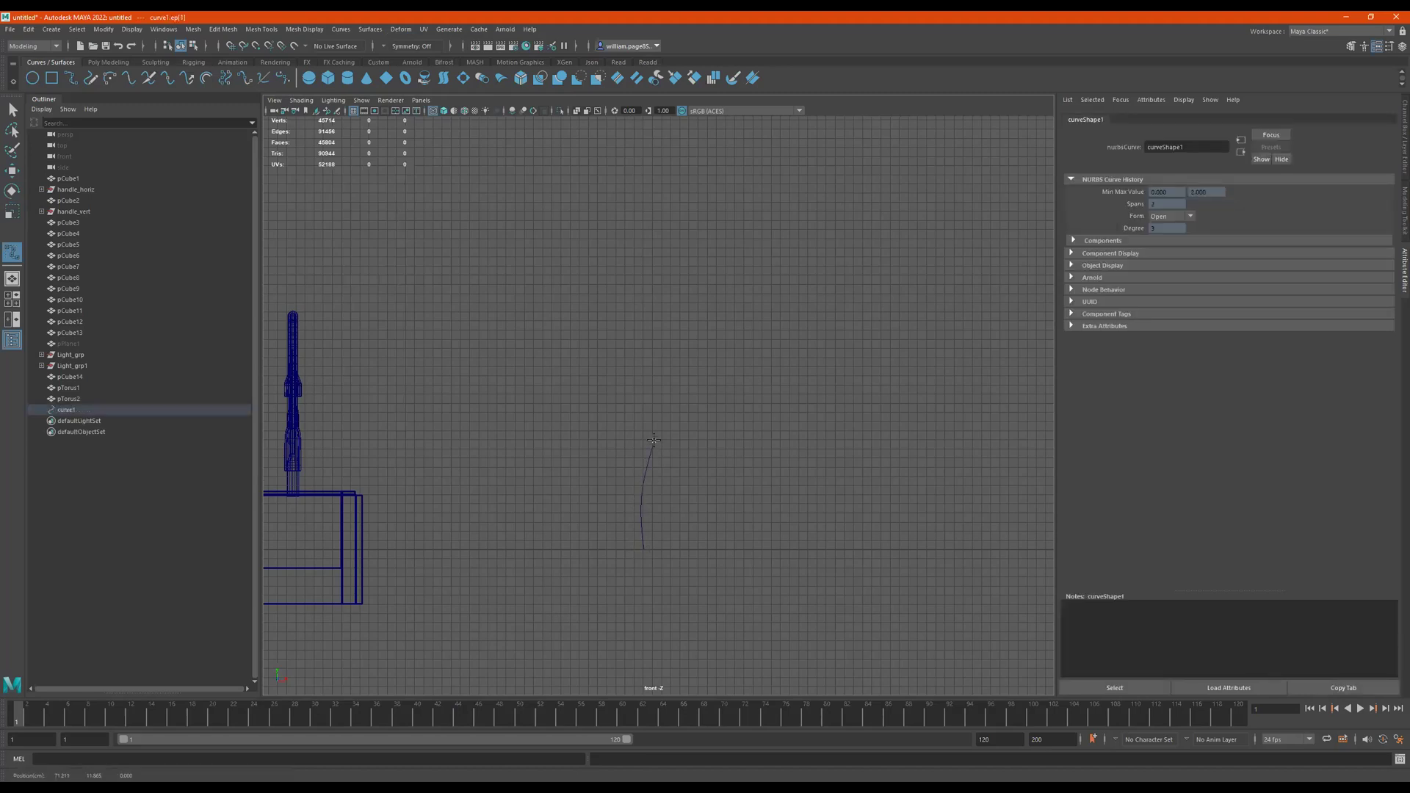
{"action": "left_click", "coordinate": [675, 404]}
{"action": "left_click", "coordinate": [747, 374]}
{"action": "left_click", "coordinate": [902, 370]}
{"action": "left_click", "coordinate": [943, 416]}
{"action": "left_click", "coordinate": [946, 422]}
{"action": "key", "text": "ctrl+z"}
{"action": "key", "text": "ctrl+z"}
{"action": "key", "text": "ctrl+z"}
{"action": "key", "text": "ctrl+z"}
{"action": "key", "text": "ctrl+z"}
{"action": "key", "text": "q"}
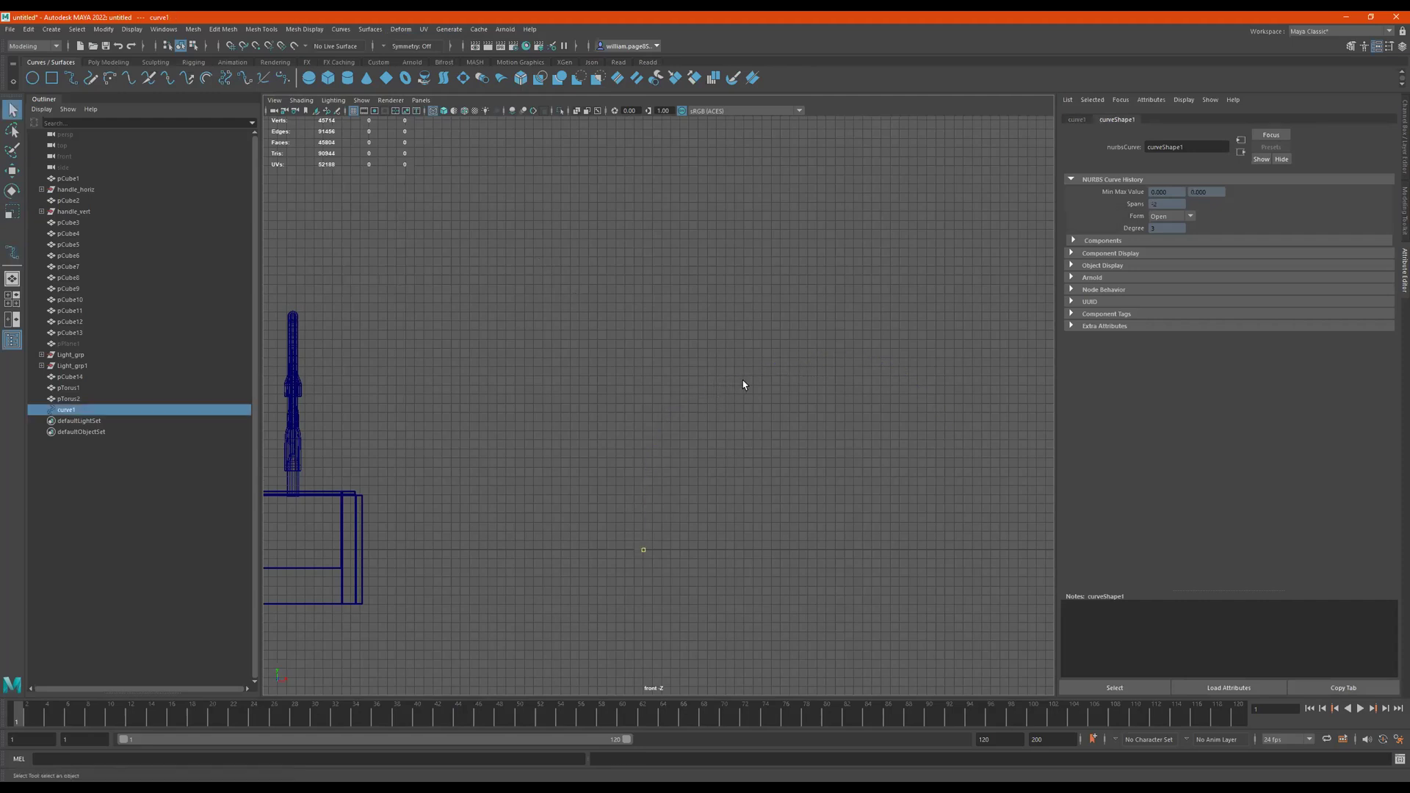
{"action": "left_click", "coordinate": [743, 384]}
Draw a gooseneck faucet profile with the CV Curve Tool, rising straight from the grid's horizontal axis, arching over and ending in a short downturn
{"action": "middle_click_drag", "start_coordinate": [488, 195], "coordinate": [535, 224], "text": "alt"}
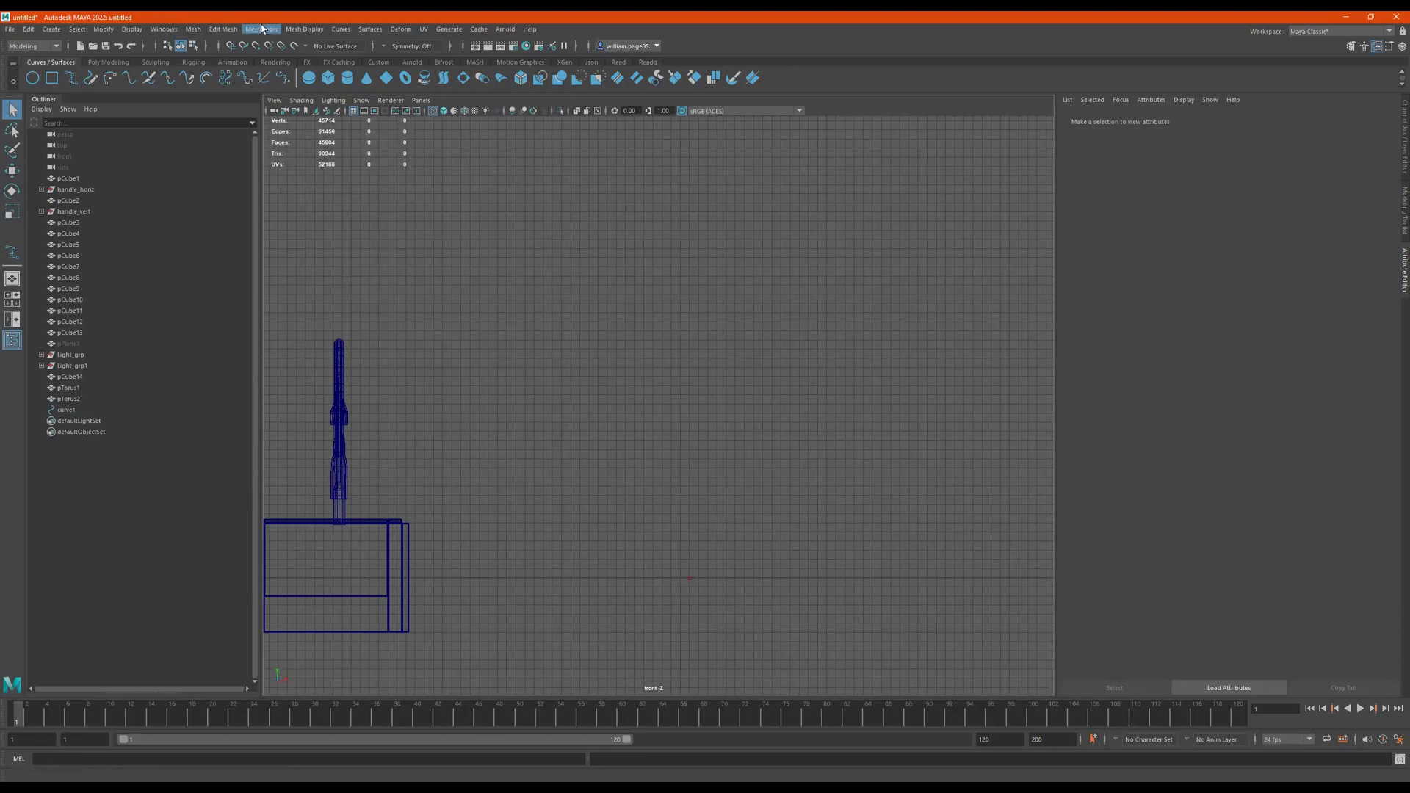
{"action": "left_click", "coordinate": [51, 29]}
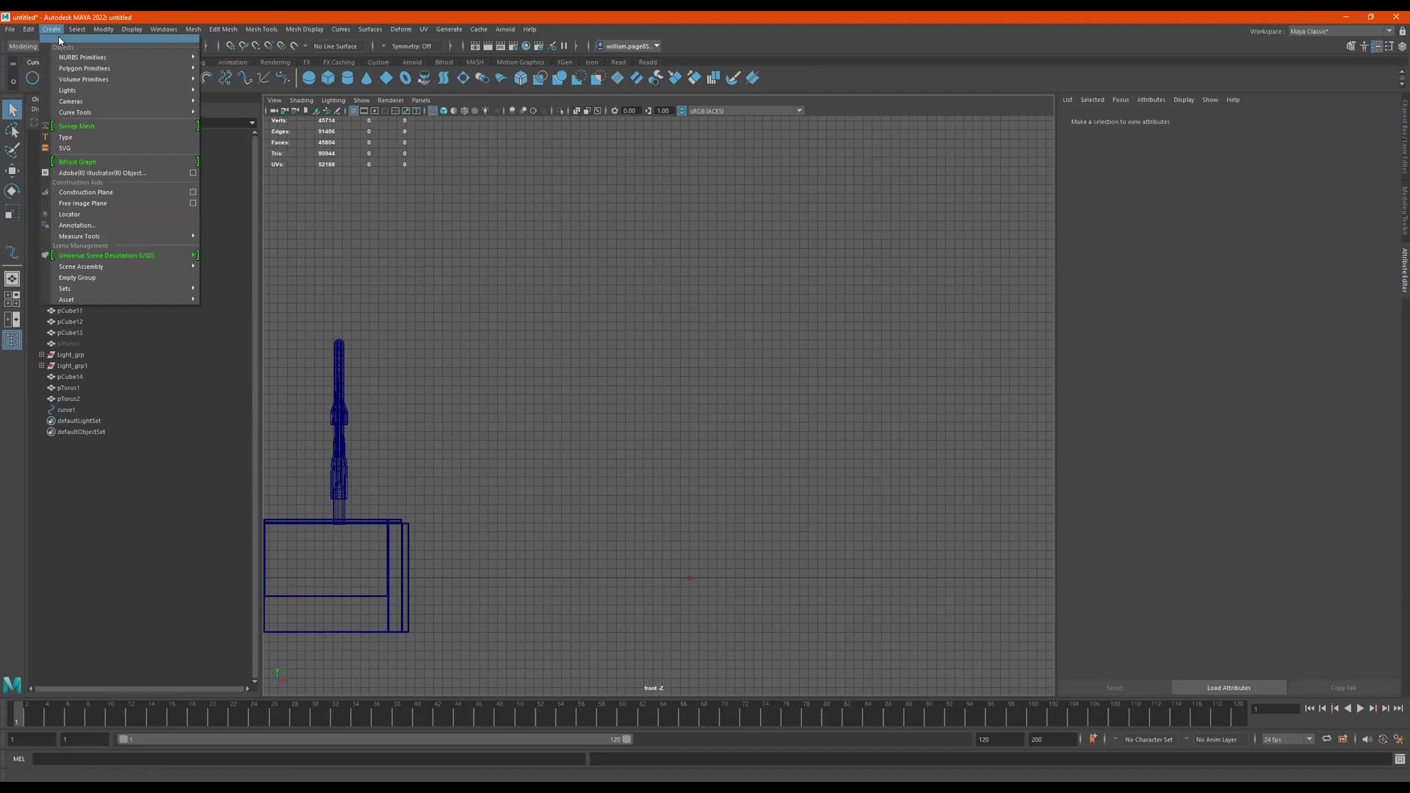
{"action": "mouse_move", "coordinate": [127, 117]}
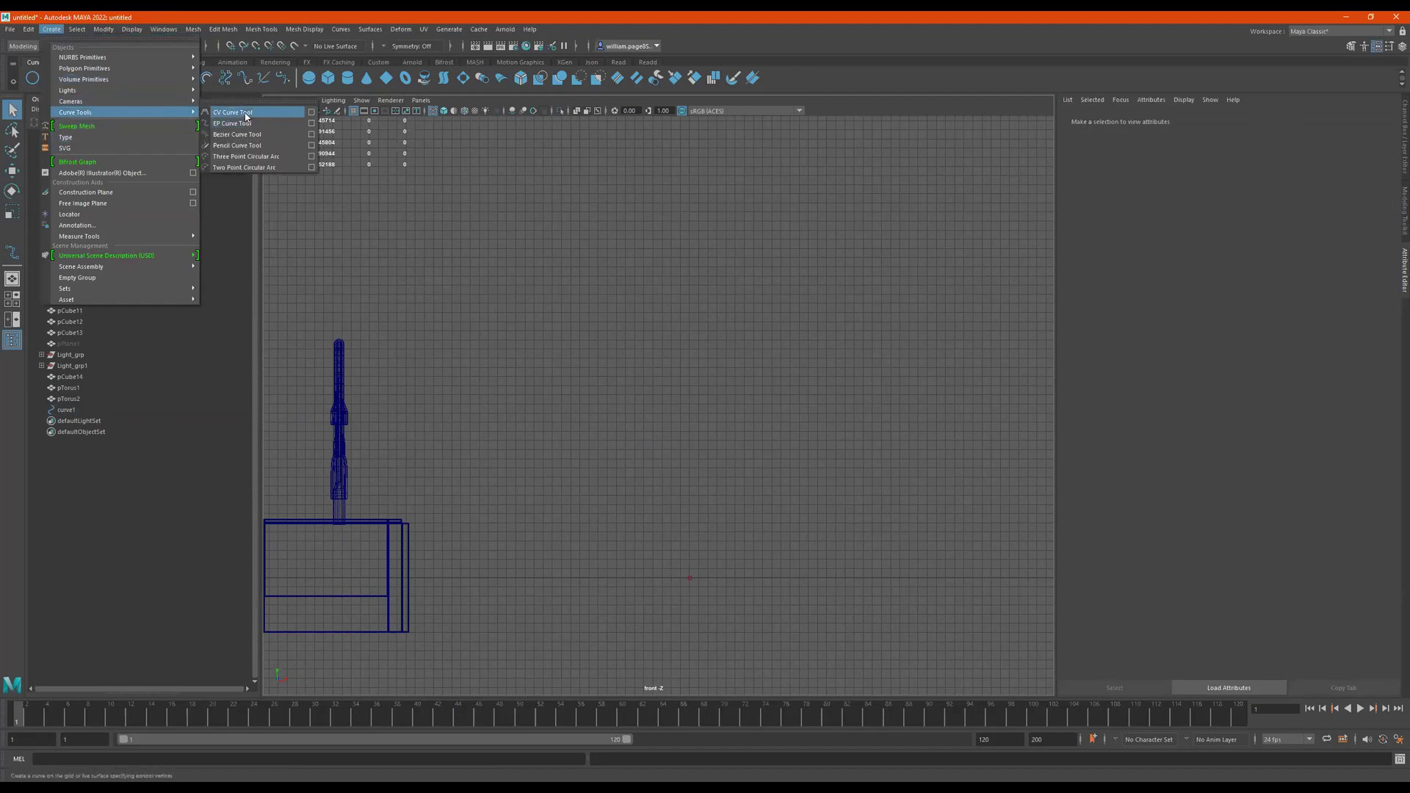
{"action": "key", "text": "Return"}
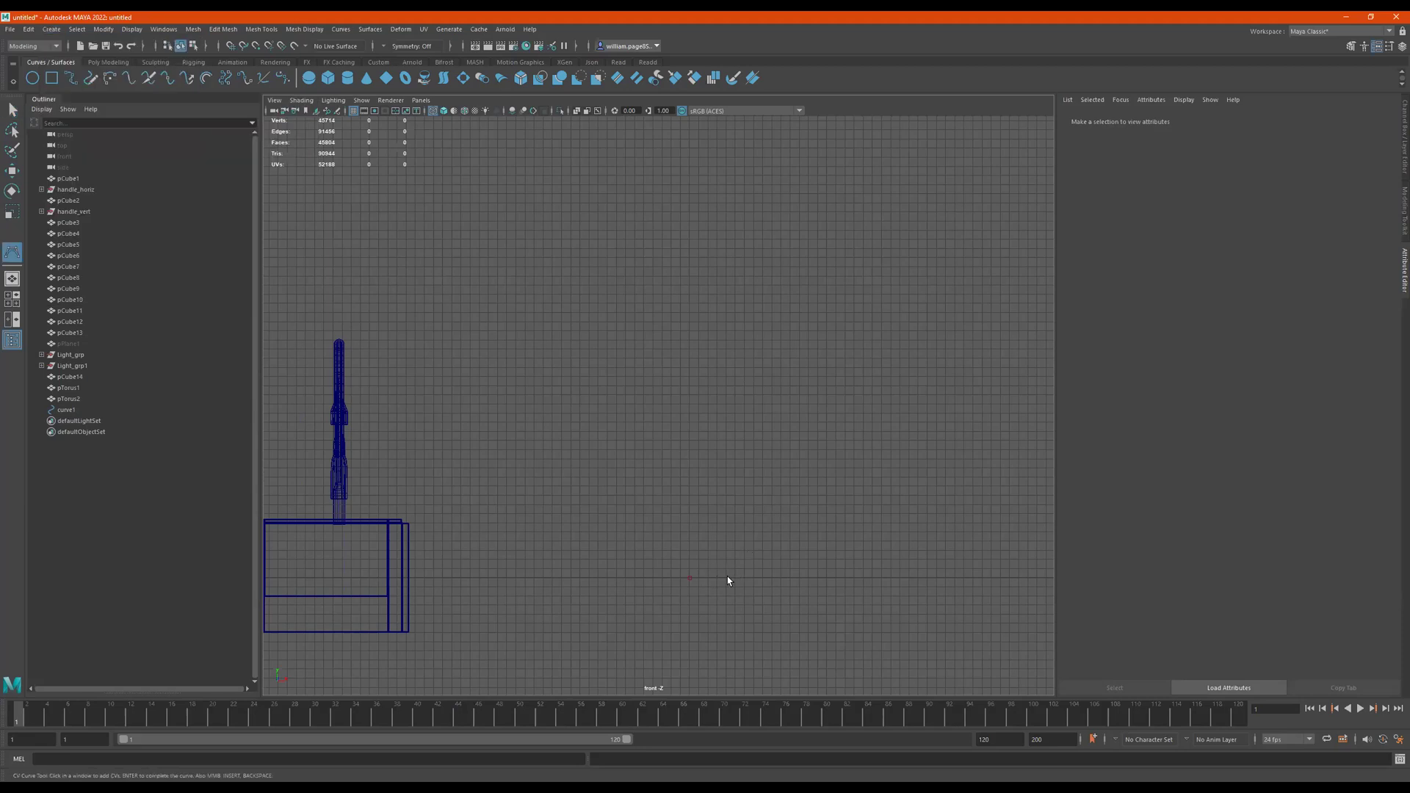
{"action": "left_click", "coordinate": [728, 578]}
{"action": "left_click", "coordinate": [725, 469]}
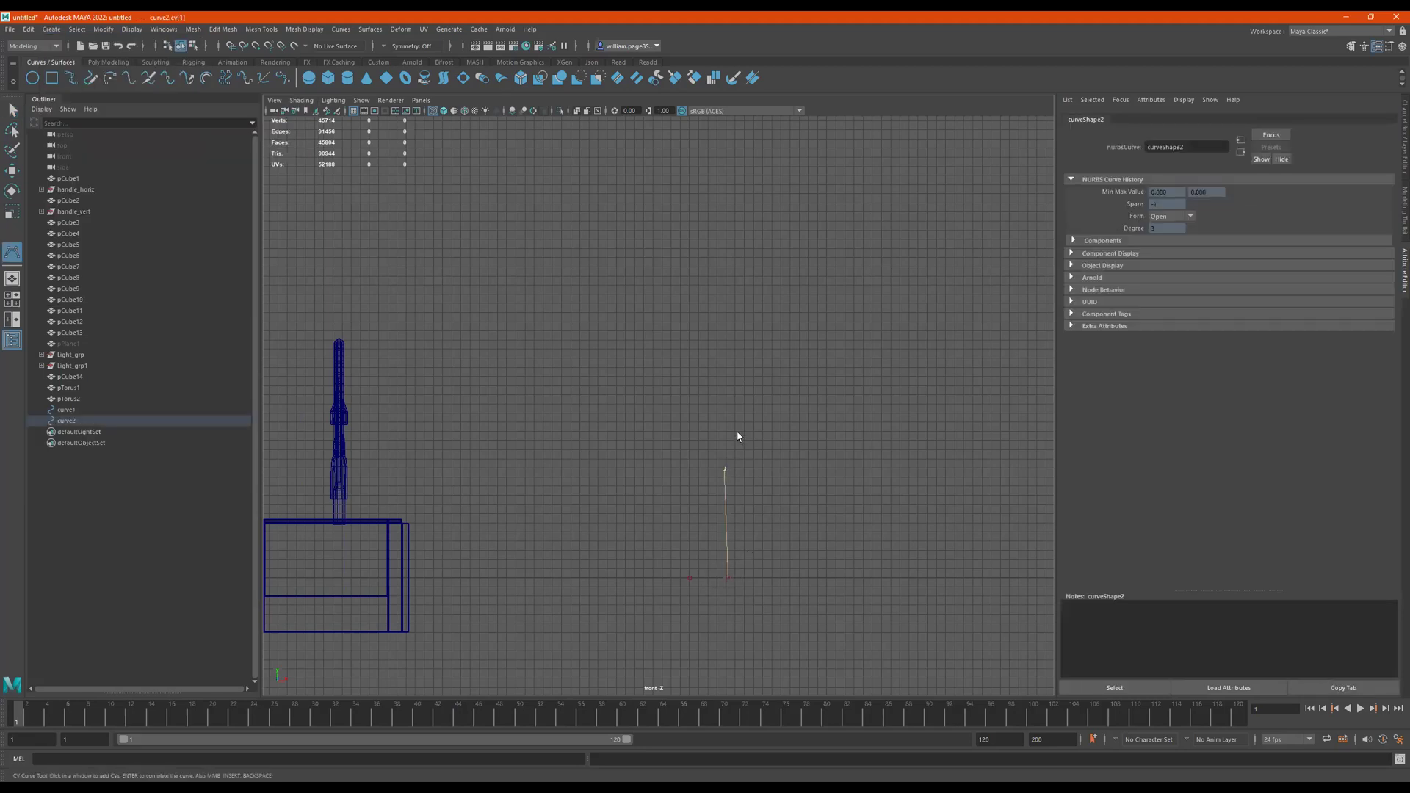
{"action": "key", "text": "ctrl+z"}
{"action": "left_click", "coordinate": [730, 448]}
{"action": "left_click", "coordinate": [739, 365]}
{"action": "left_click", "coordinate": [775, 331]}
{"action": "left_click", "coordinate": [831, 304]}
{"action": "left_click", "coordinate": [873, 301]}
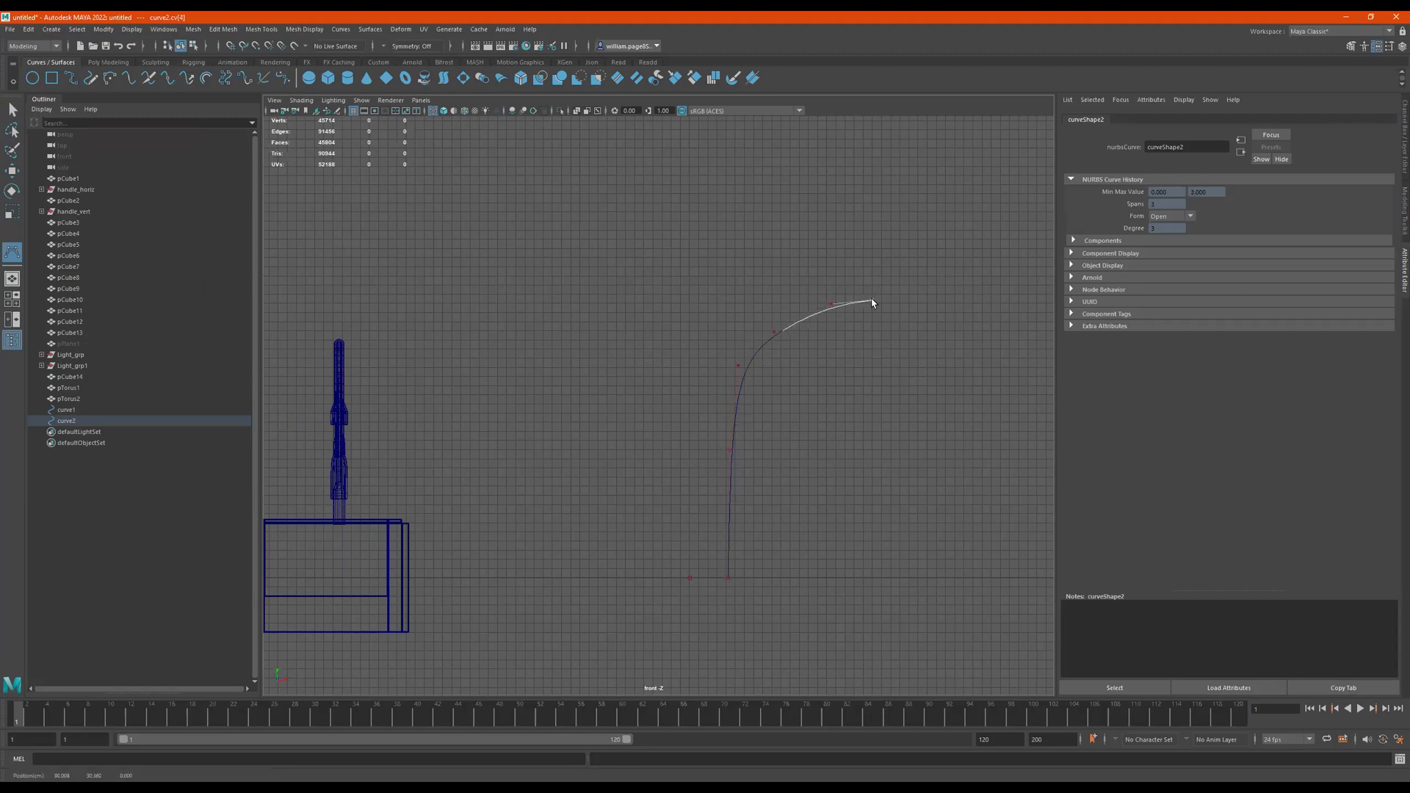
{"action": "left_click", "coordinate": [915, 310]}
{"action": "left_click", "coordinate": [946, 339]}
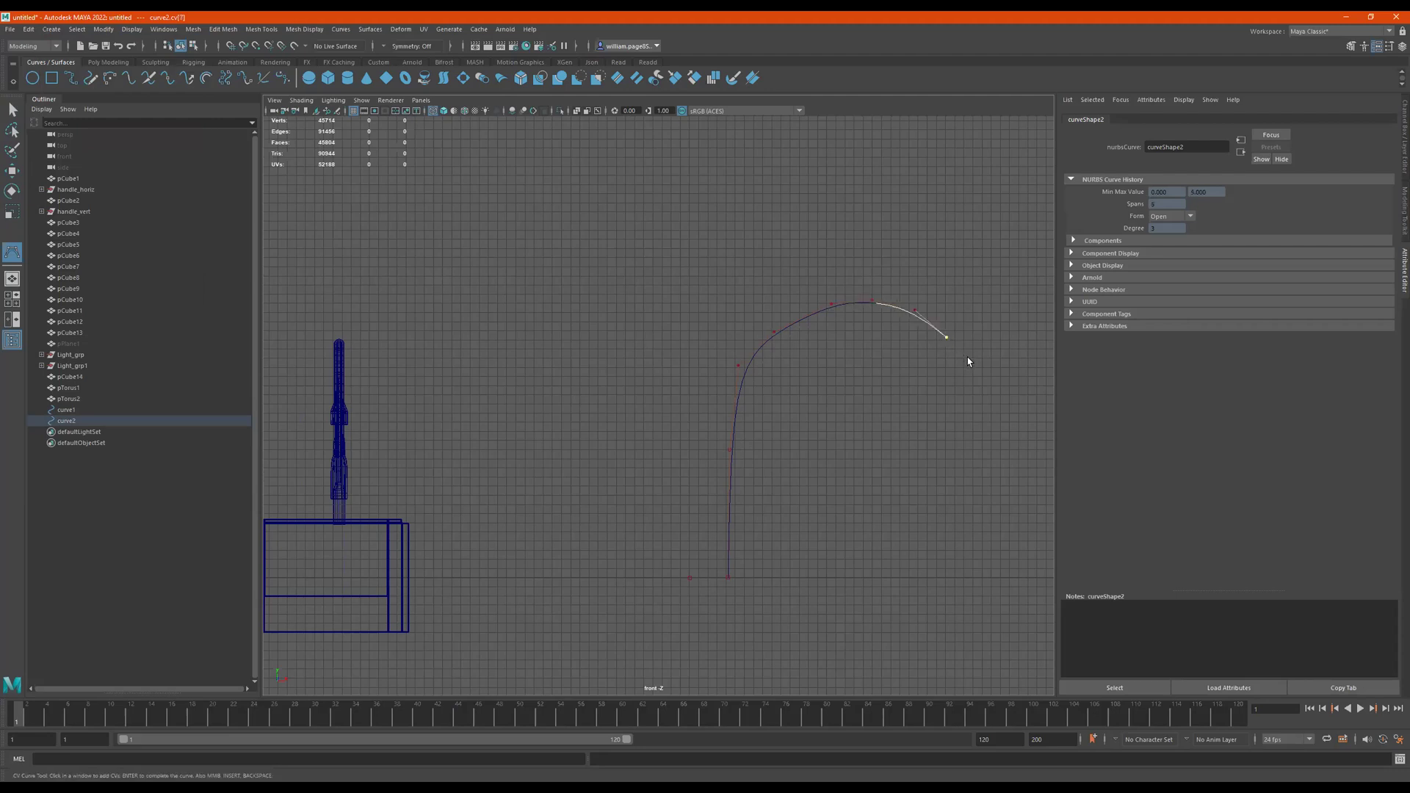
{"action": "left_click", "coordinate": [971, 365]}
{"action": "left_click", "coordinate": [979, 392]}
{"action": "left_click", "coordinate": [985, 423]}
{"action": "left_click", "coordinate": [982, 456]}
{"action": "key", "text": "q"}
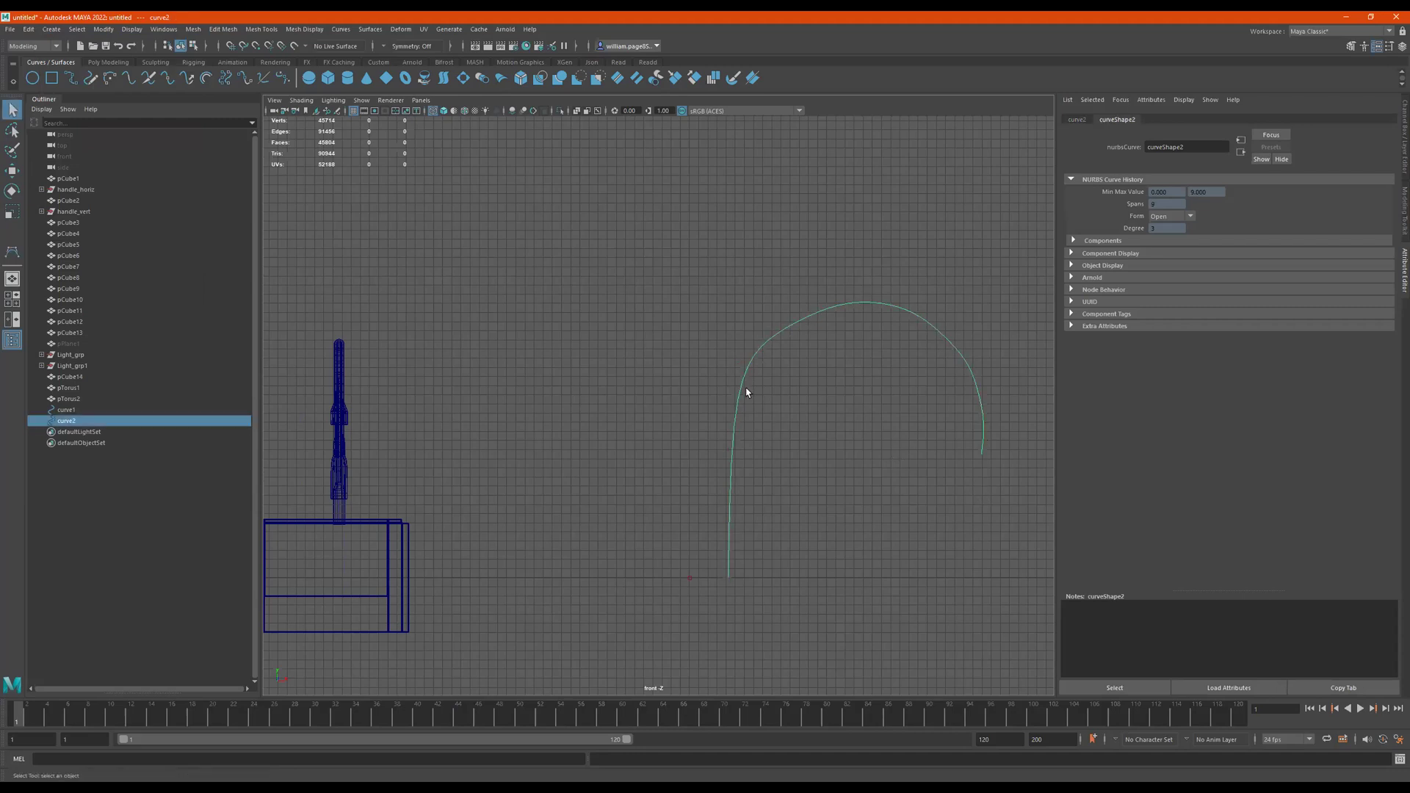
Edit the new curve's control vertices, moving those on the upper stem and the left half of the arch to make a rounder bend
{"action": "left_click_drag", "start_coordinate": [794, 384], "coordinate": [703, 401]}
{"action": "middle_click_drag", "start_coordinate": [796, 389], "coordinate": [752, 395], "text": "alt"}
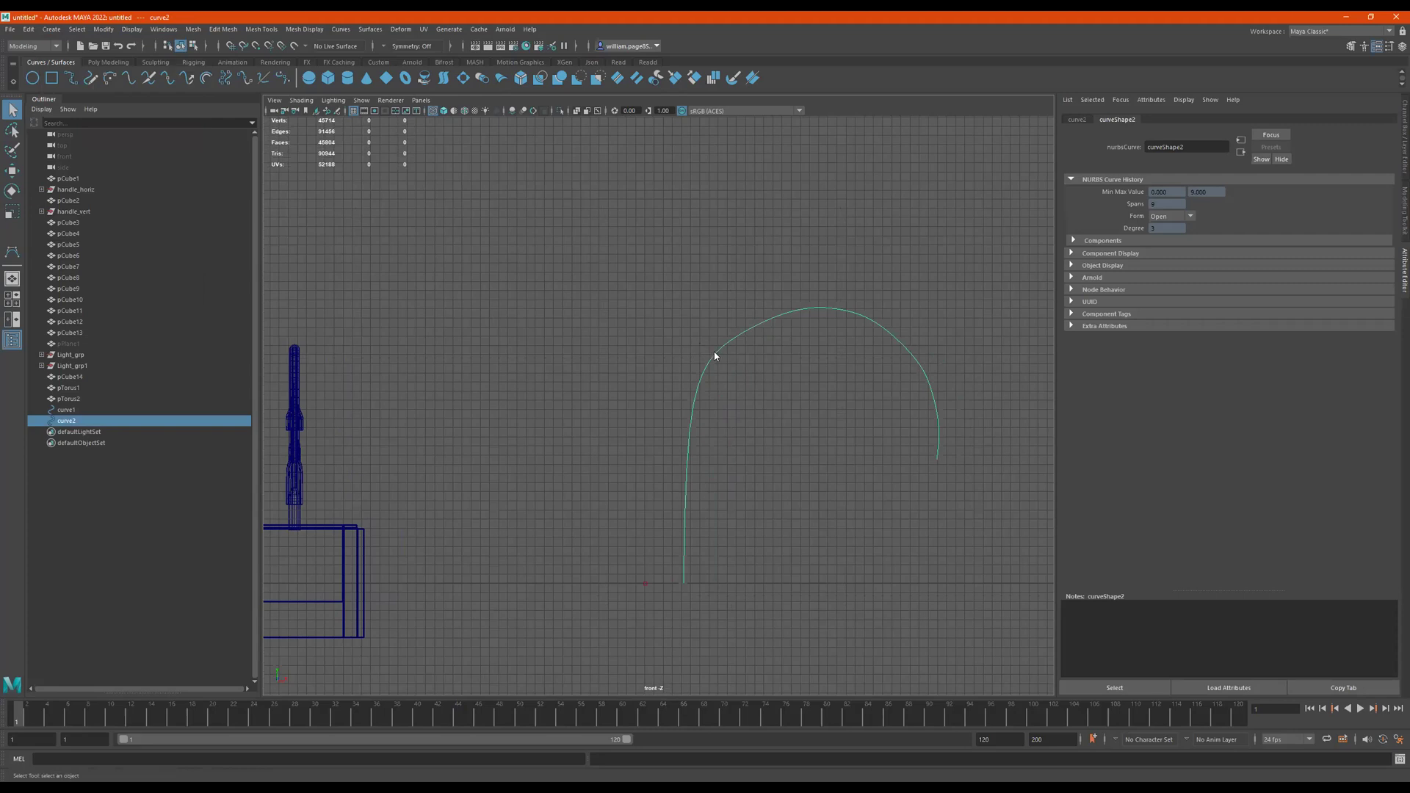
{"action": "right_click_drag", "start_coordinate": [715, 356], "coordinate": [635, 350]}
{"action": "left_click_drag", "start_coordinate": [743, 426], "coordinate": [656, 471]}
{"action": "key", "text": "w"}
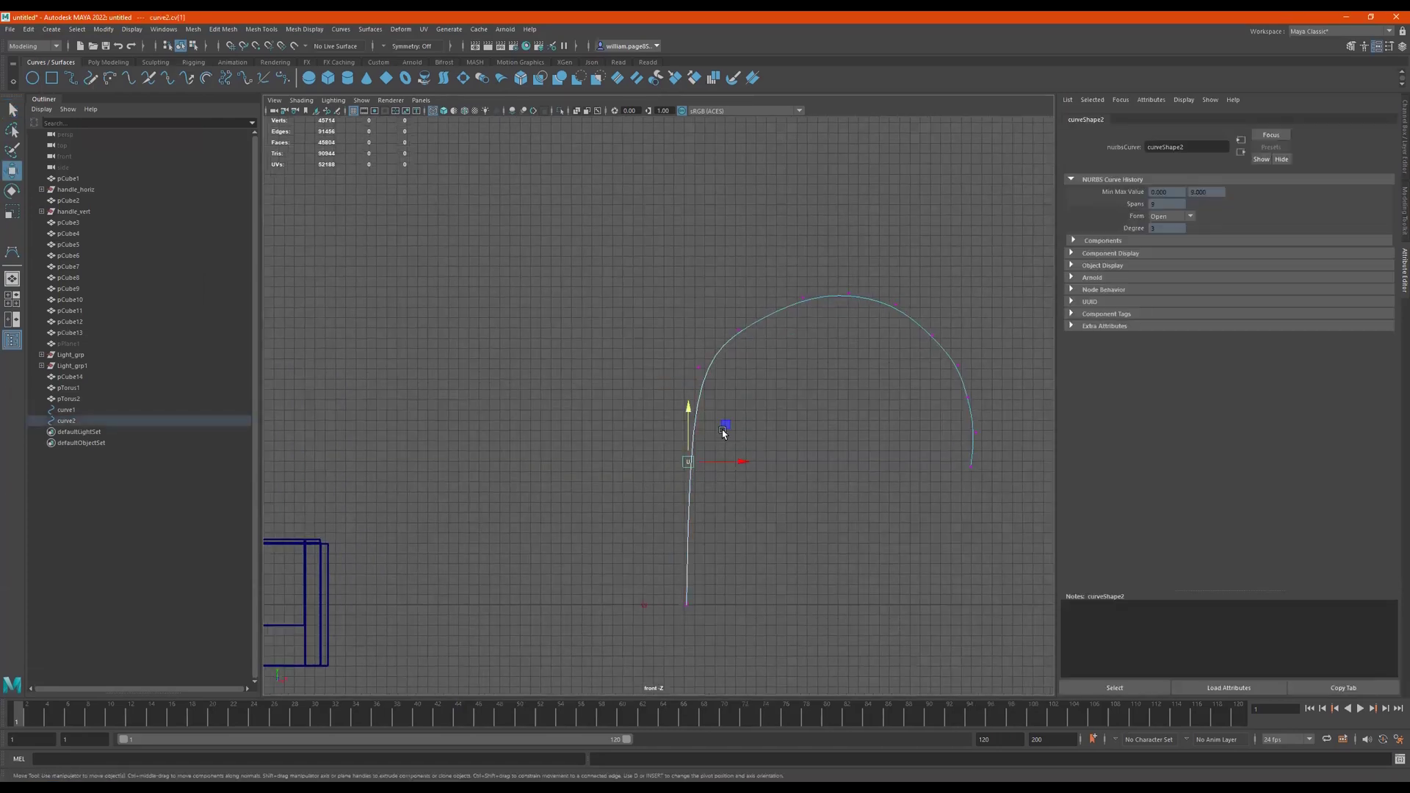
{"action": "left_click_drag", "start_coordinate": [723, 433], "coordinate": [718, 420]}
{"action": "left_click_drag", "start_coordinate": [735, 353], "coordinate": [662, 380]}
{"action": "left_click_drag", "start_coordinate": [737, 331], "coordinate": [771, 281]}
{"action": "left_click_drag", "start_coordinate": [828, 328], "coordinate": [830, 260]}
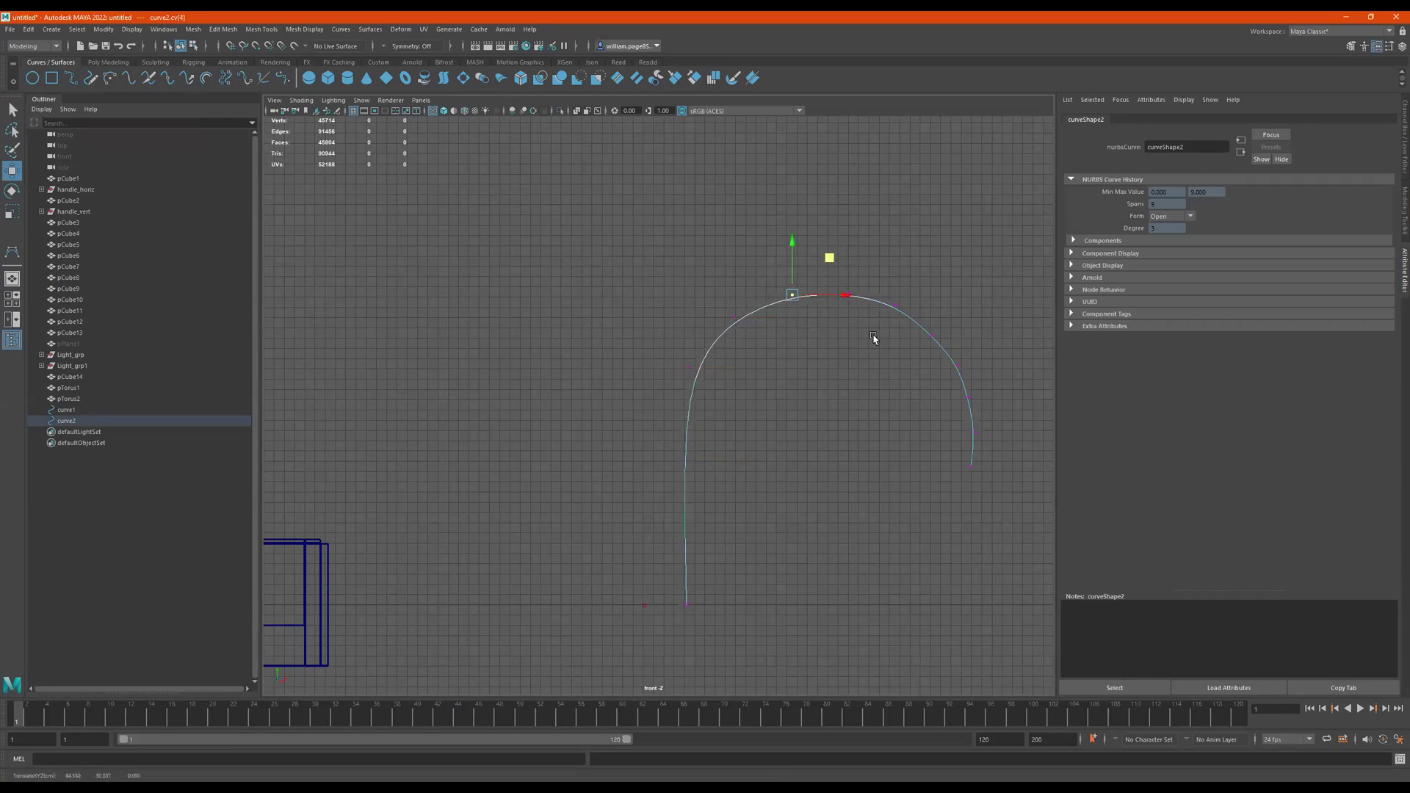
Move the control vertex at the foot of the curve straight down, well below the grid axis, to lengthen the faucet's stem
{"action": "middle_click_drag", "start_coordinate": [968, 348], "coordinate": [952, 352], "text": "alt"}
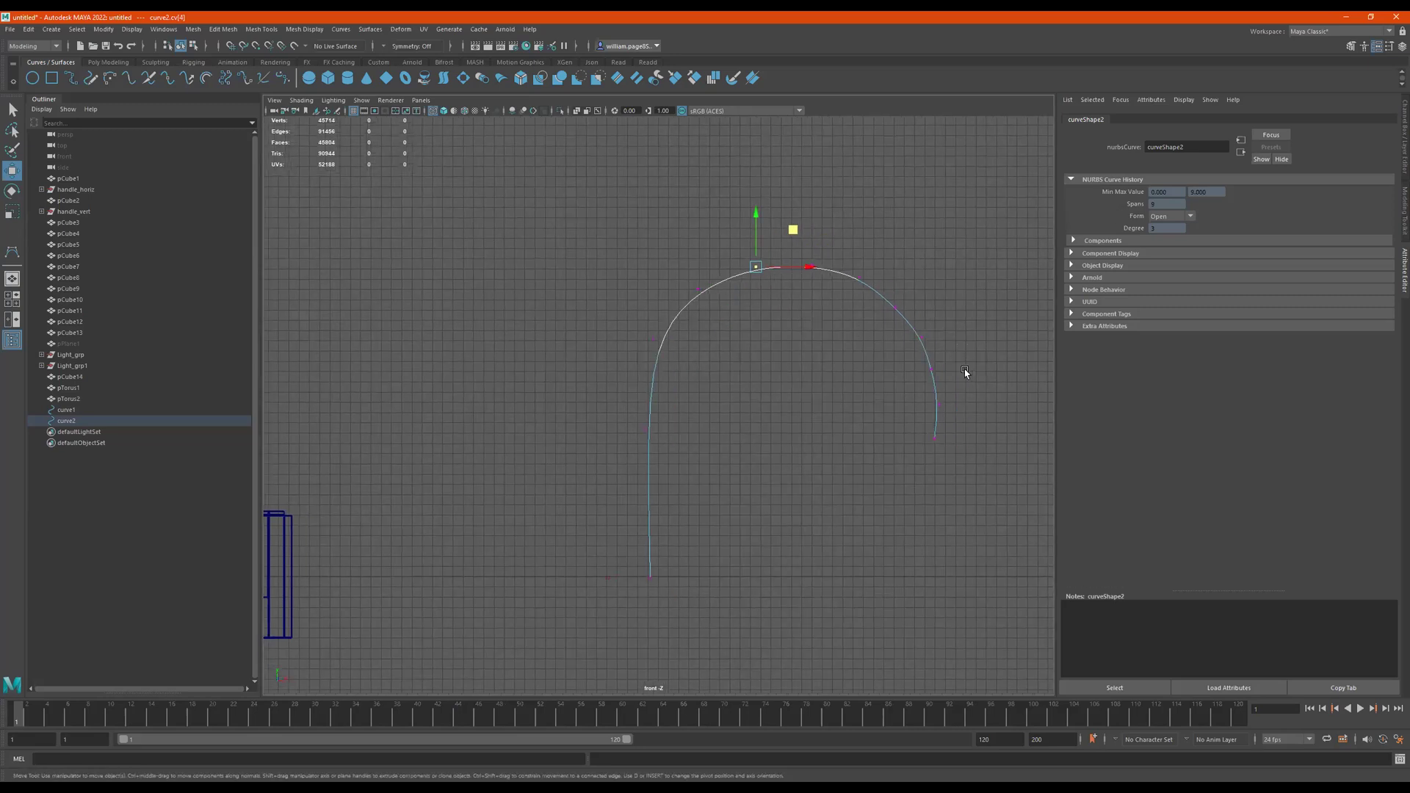
{"action": "left_click", "coordinate": [954, 433]}
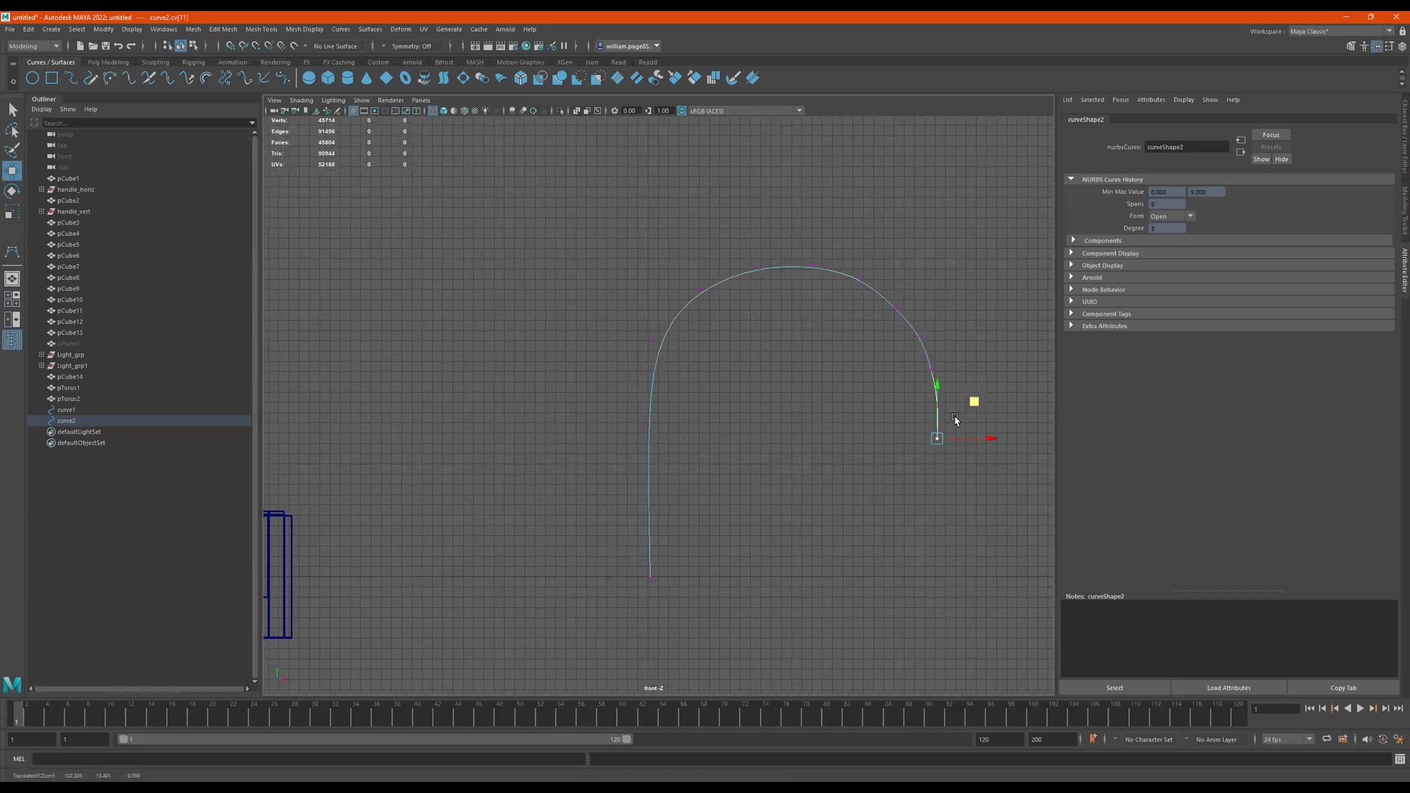
{"action": "left_click", "coordinate": [650, 576]}
{"action": "scroll", "coordinate": [651, 514], "scroll_direction": "down", "scroll_amount": 2}
{"action": "left_click_drag", "start_coordinate": [650, 514], "coordinate": [647, 653]}
{"action": "middle_click_drag", "start_coordinate": [741, 512], "coordinate": [736, 390], "text": "alt"}
{"action": "left_click_drag", "start_coordinate": [646, 518], "coordinate": [647, 574]}
Move the control vertex on the arch's right shoulder slightly up and outward to even out the curve
{"action": "left_click", "coordinate": [917, 314]}
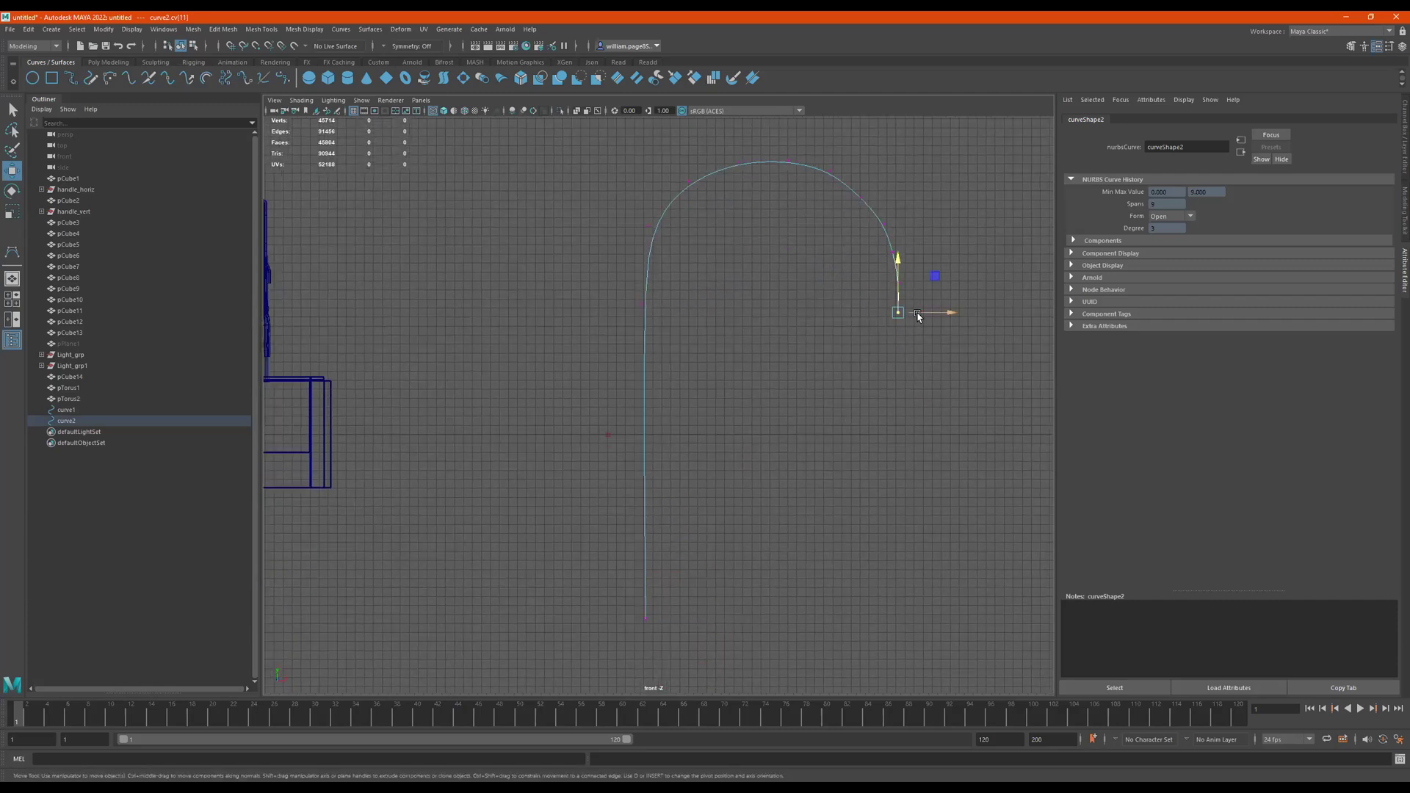
{"action": "left_click", "coordinate": [938, 315]}
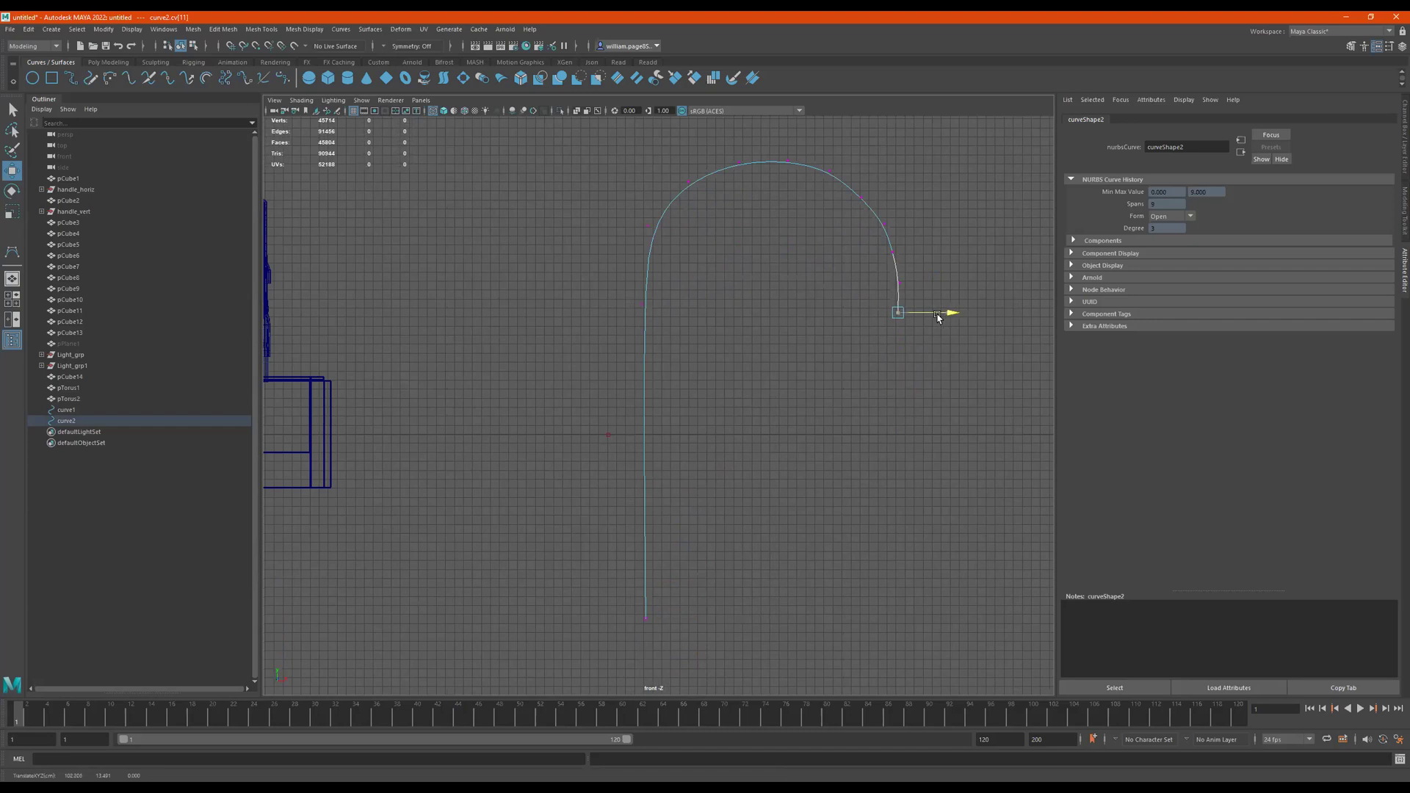
{"action": "right_click_drag", "start_coordinate": [880, 239], "coordinate": [954, 240], "text": "alt"}
{"action": "middle_click_drag", "start_coordinate": [860, 323], "coordinate": [734, 495], "text": "alt"}
{"action": "left_click", "coordinate": [764, 350]}
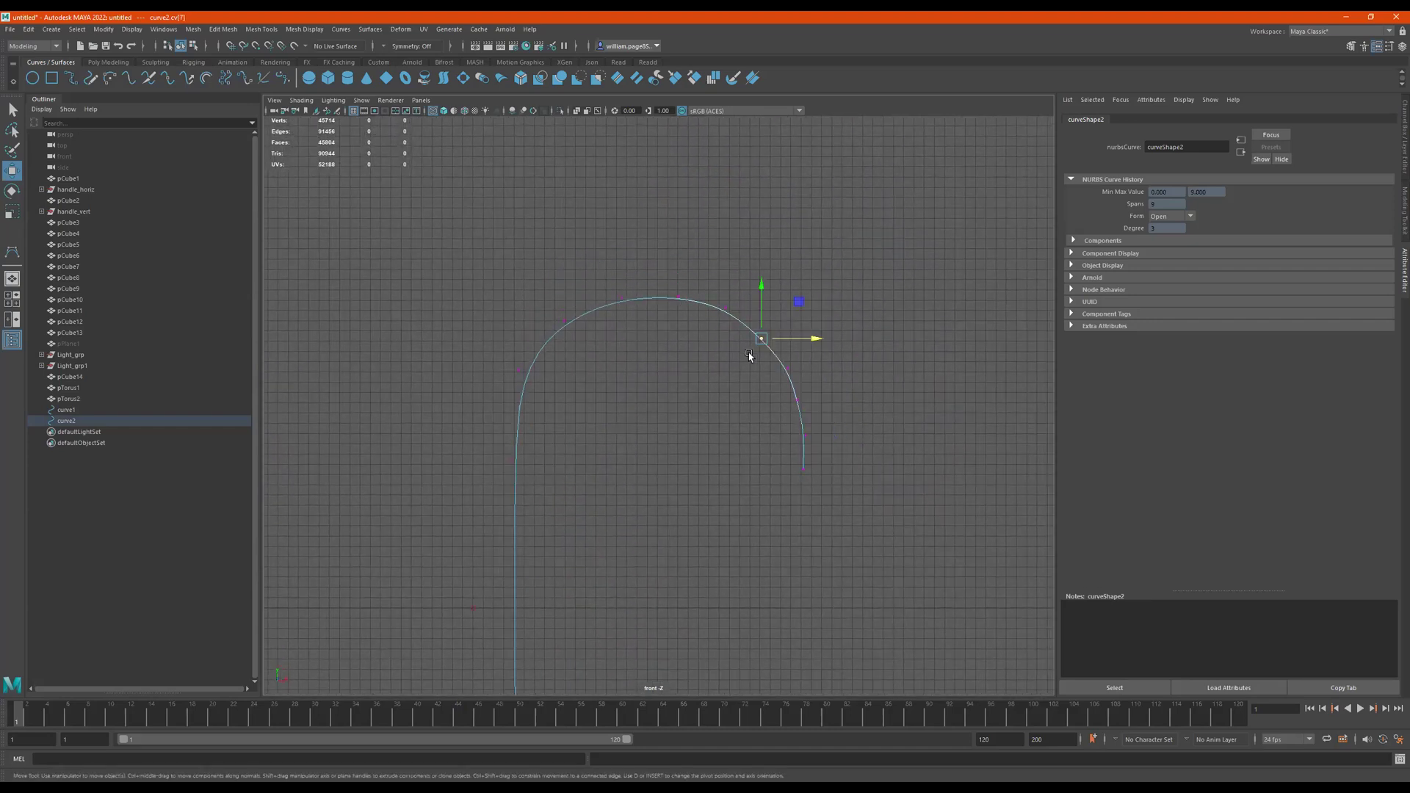
{"action": "left_click", "coordinate": [874, 318]}
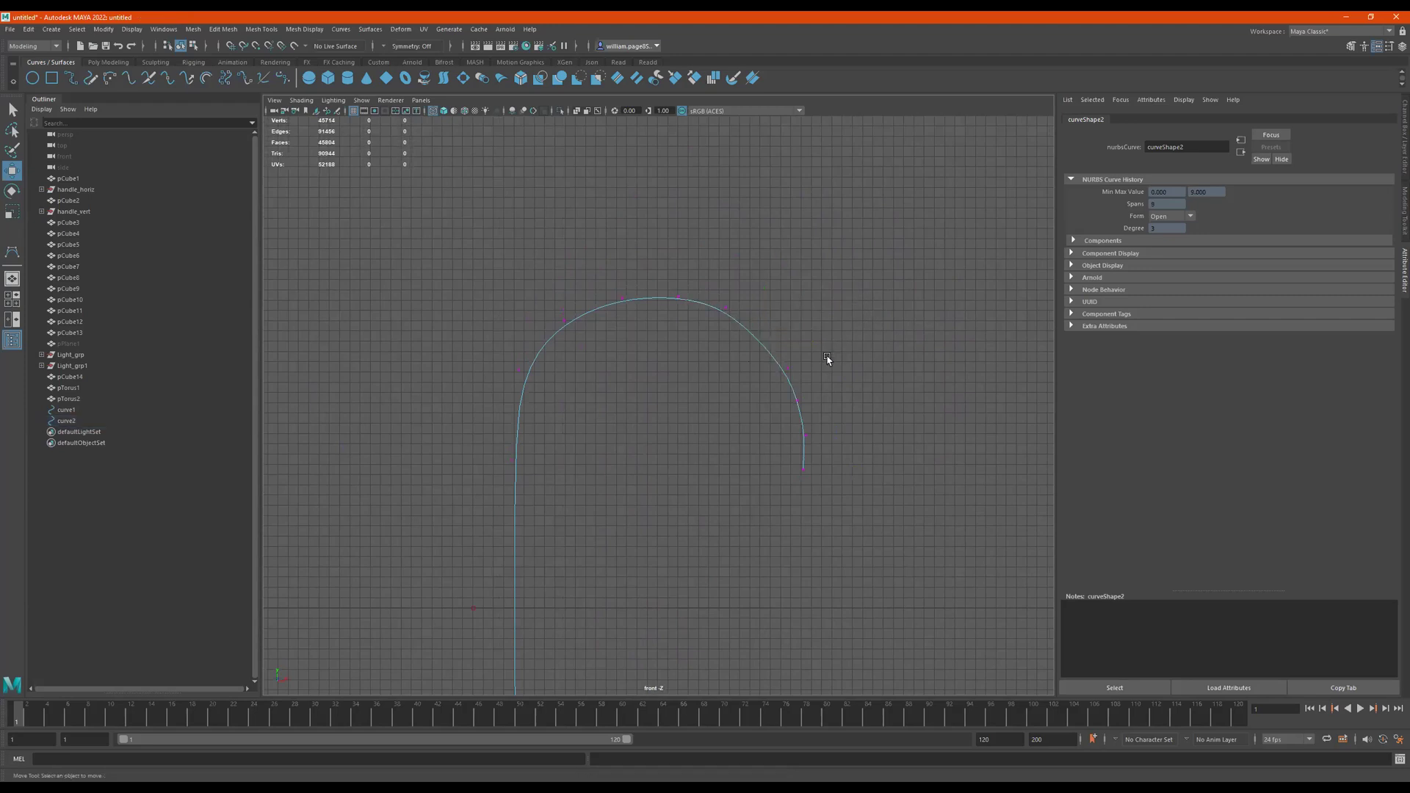
{"action": "key", "text": "ctrl+z"}
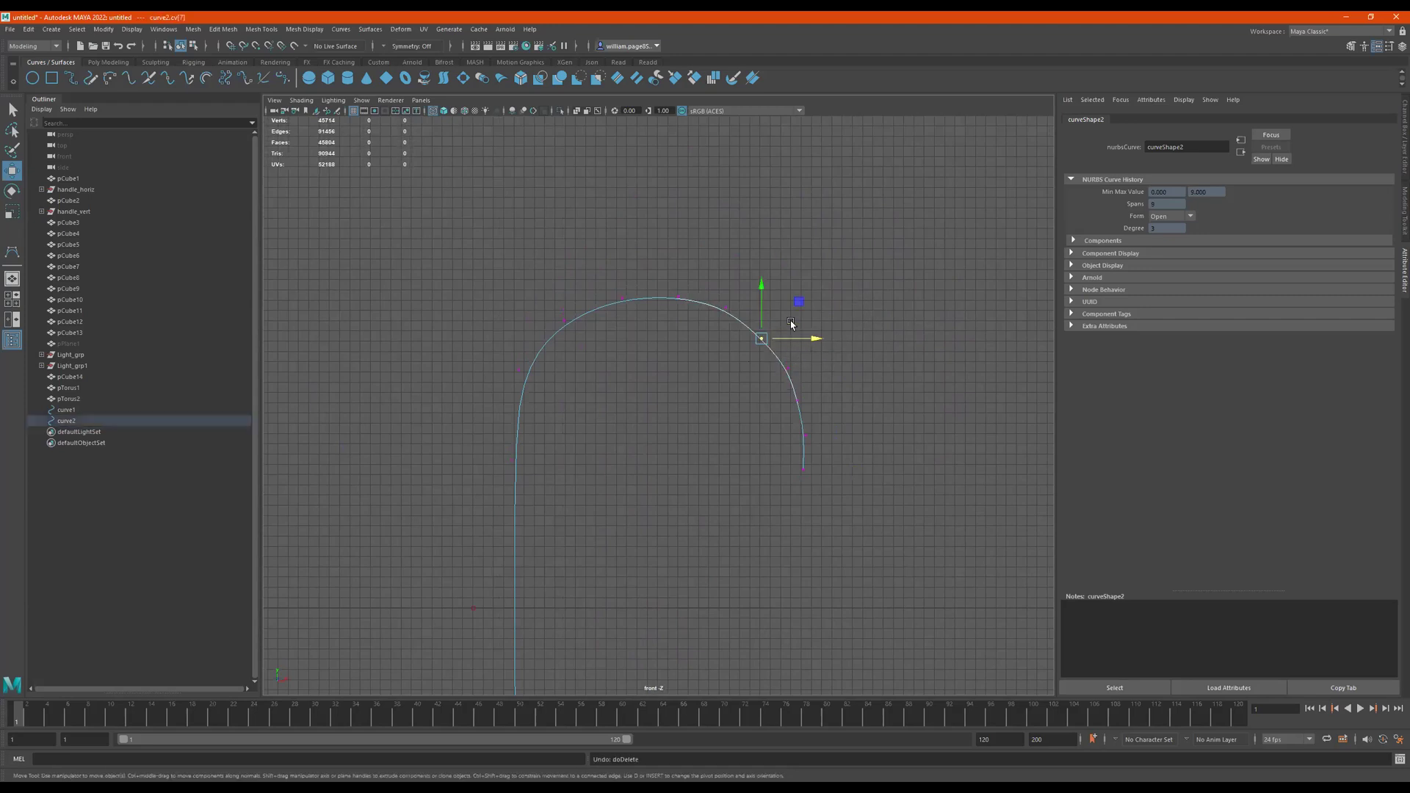
{"action": "left_click_drag", "start_coordinate": [799, 301], "coordinate": [802, 304]}
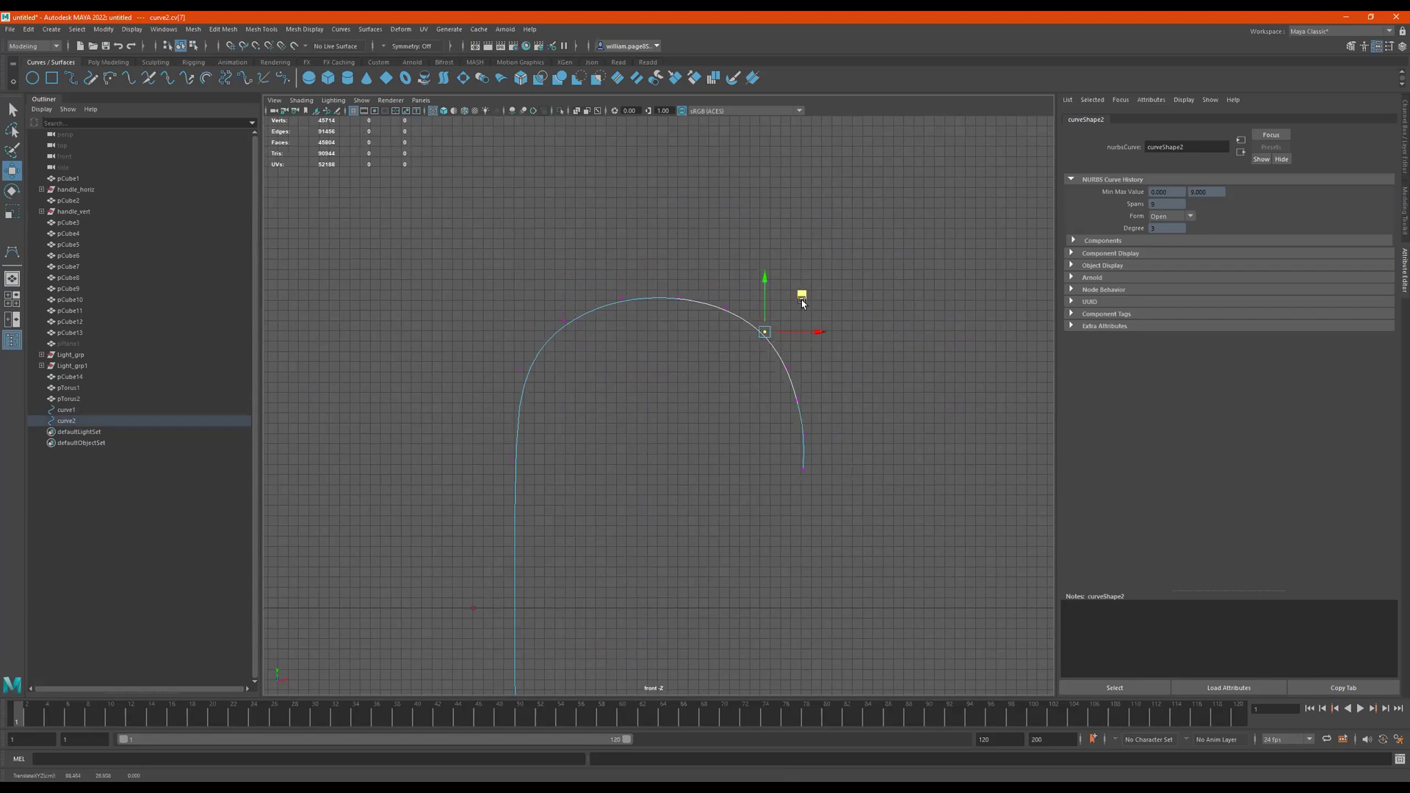
Adjust the control vertex where the stem bends into the arch's left side, then deselect the curve
{"action": "middle_click_drag", "start_coordinate": [619, 359], "coordinate": [714, 340], "text": "alt"}
{"action": "left_click_drag", "start_coordinate": [714, 332], "coordinate": [692, 307]}
{"action": "scroll", "coordinate": [664, 365], "scroll_direction": "down", "scroll_amount": 3}
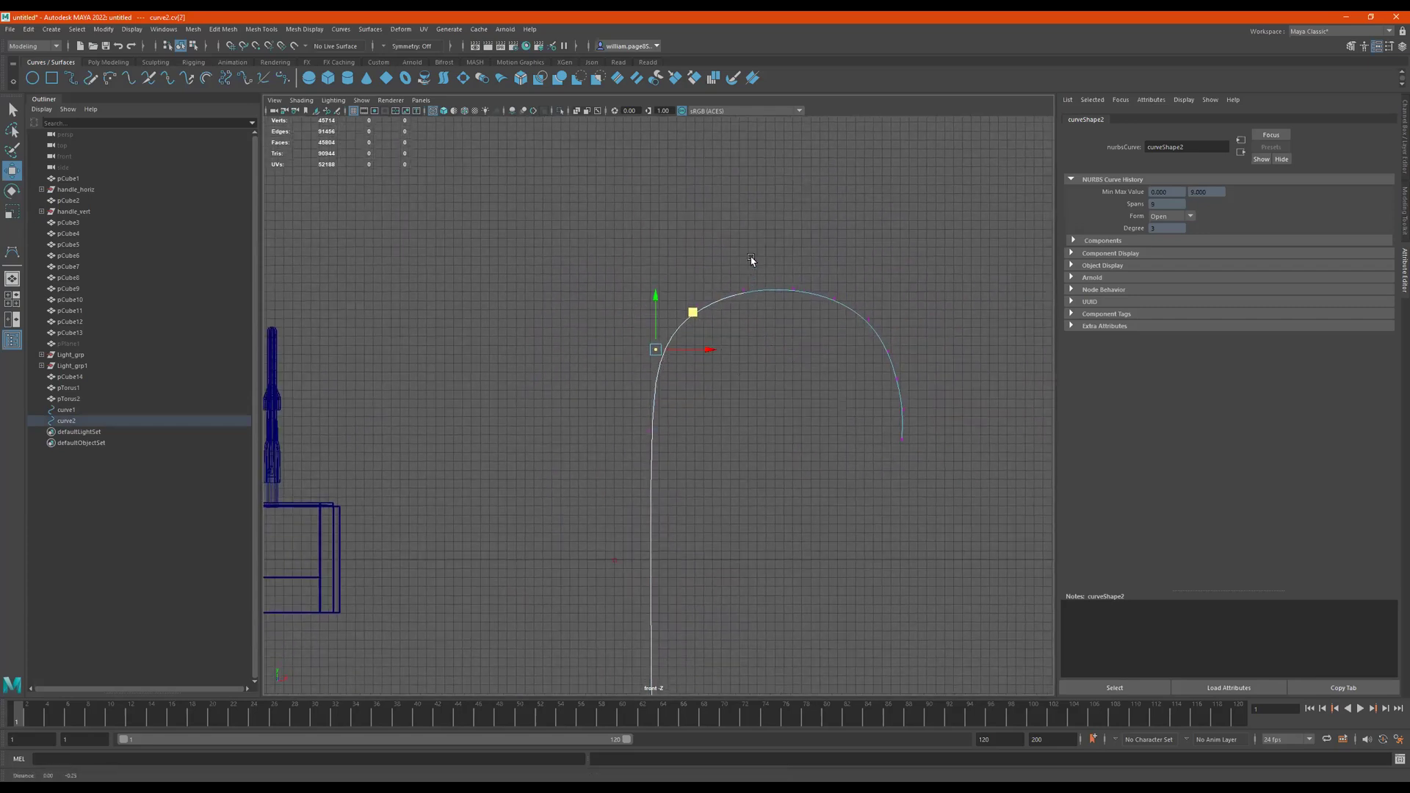
{"action": "left_click", "coordinate": [911, 276]}
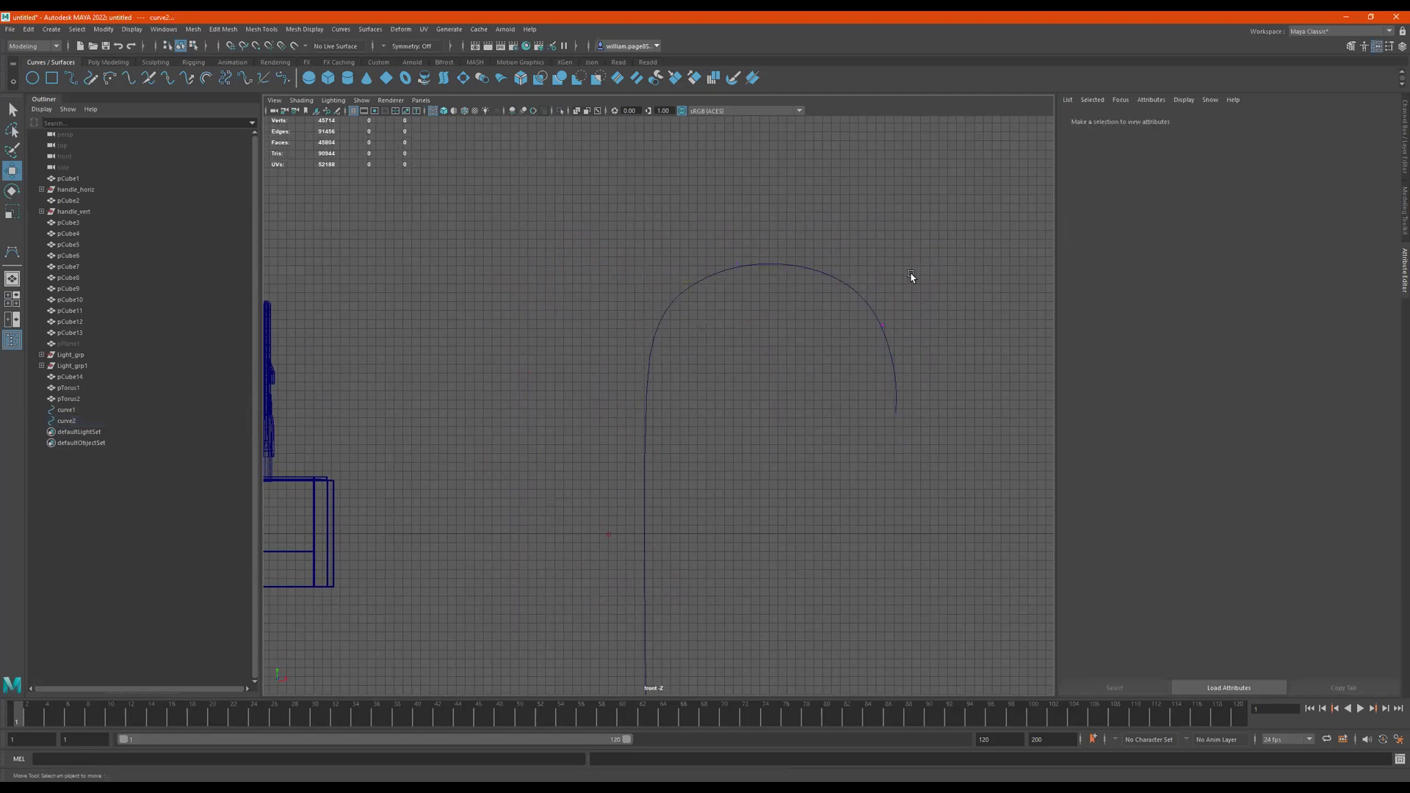
Create a polygon cylinder and move it horizontally across the front view to the arched curve's stem
{"action": "scroll", "coordinate": [824, 335], "scroll_direction": "down", "scroll_amount": 2}
{"action": "middle_click_drag", "start_coordinate": [903, 283], "coordinate": [856, 175], "text": "alt"}
{"action": "scroll", "coordinate": [752, 284], "scroll_direction": "down", "scroll_amount": 1}
{"action": "middle_click_drag", "start_coordinate": [753, 284], "coordinate": [755, 302], "text": "alt"}
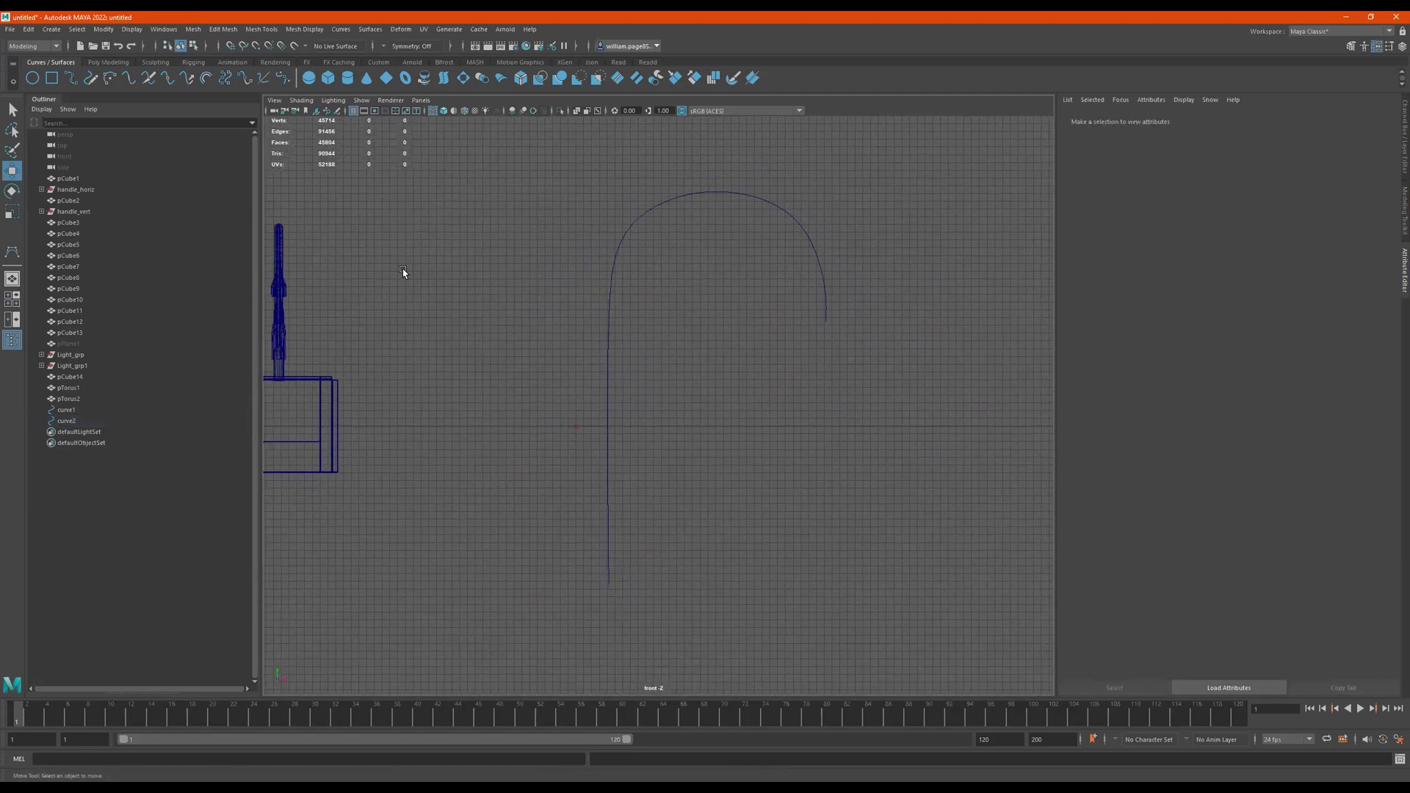
{"action": "left_click", "coordinate": [108, 61]}
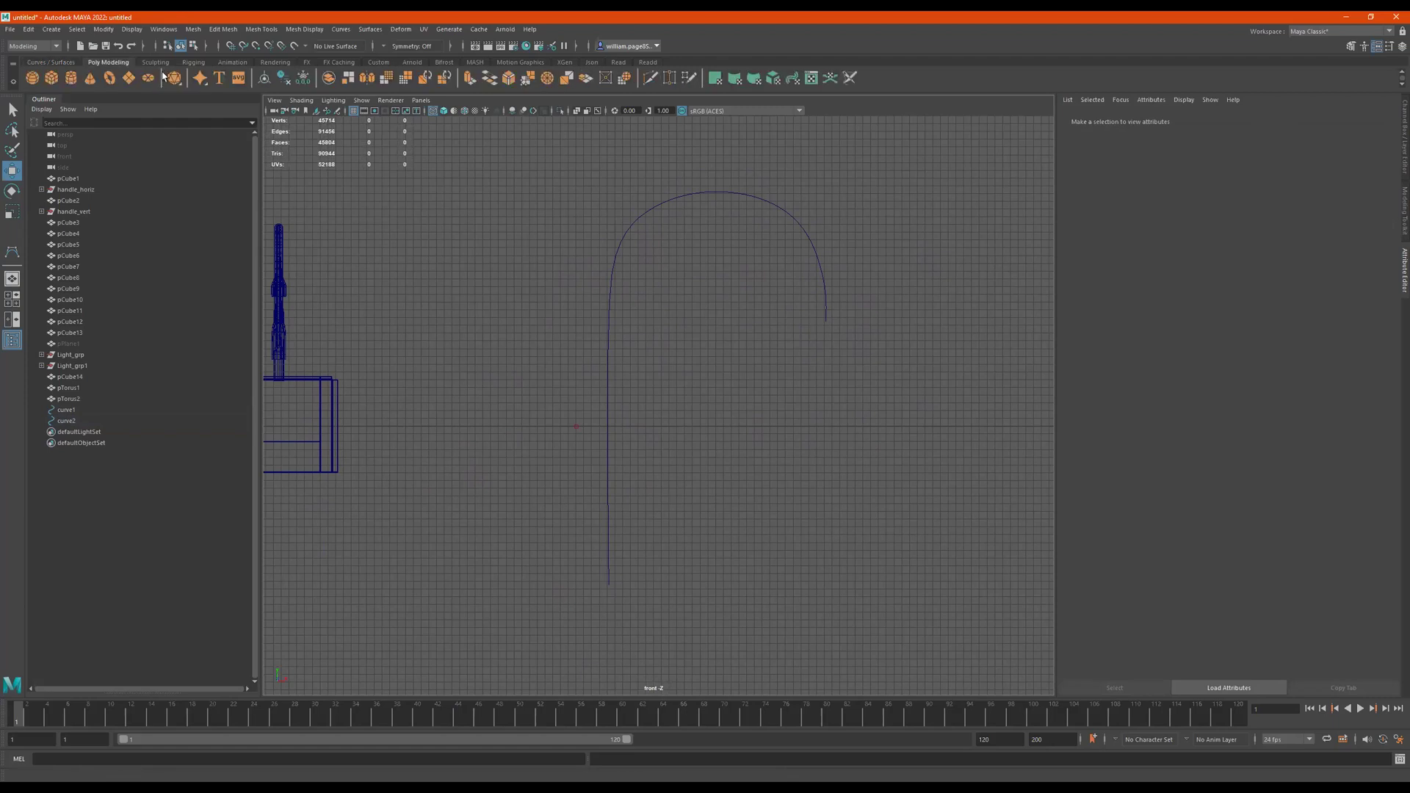
{"action": "left_click", "coordinate": [71, 77]}
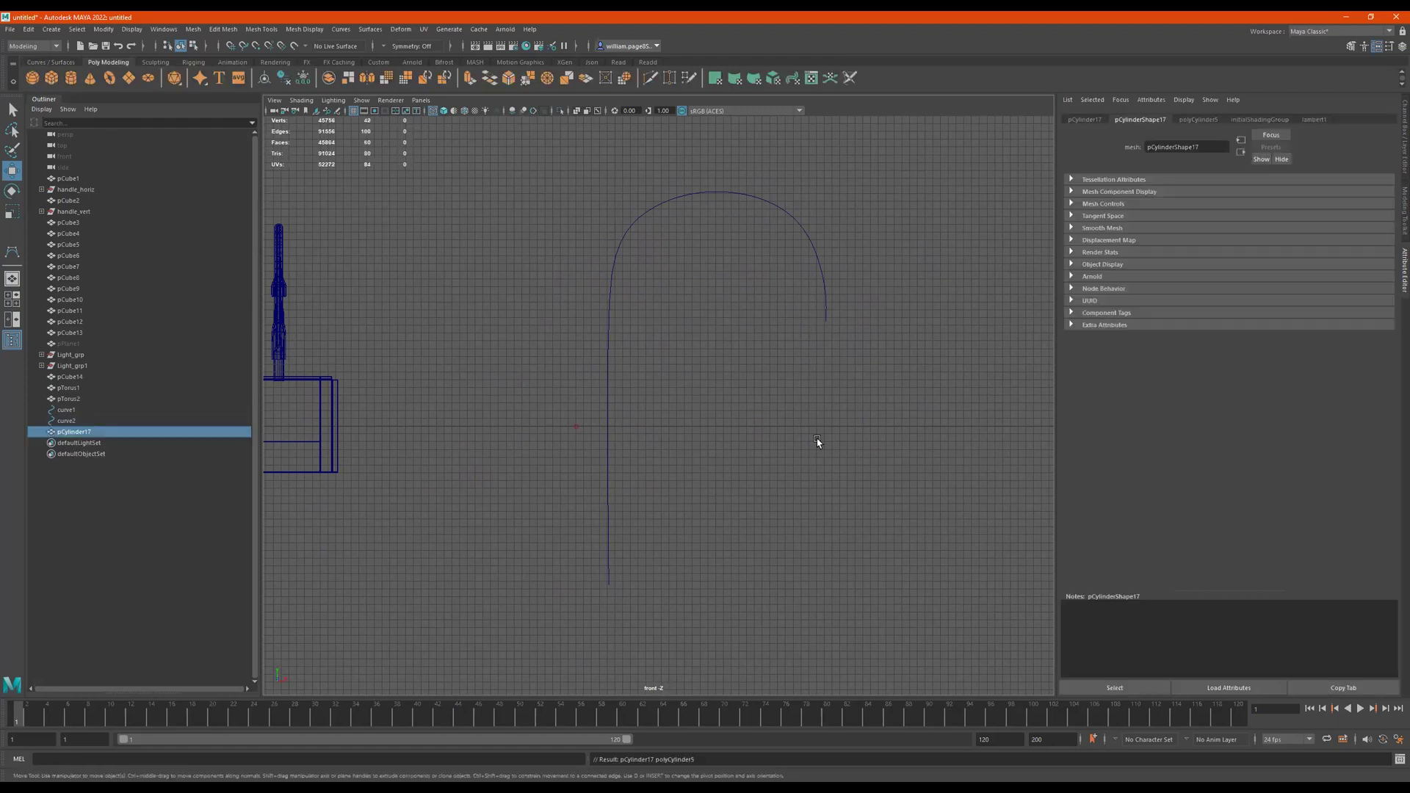
{"action": "scroll", "coordinate": [817, 438], "scroll_direction": "down", "scroll_amount": 5}
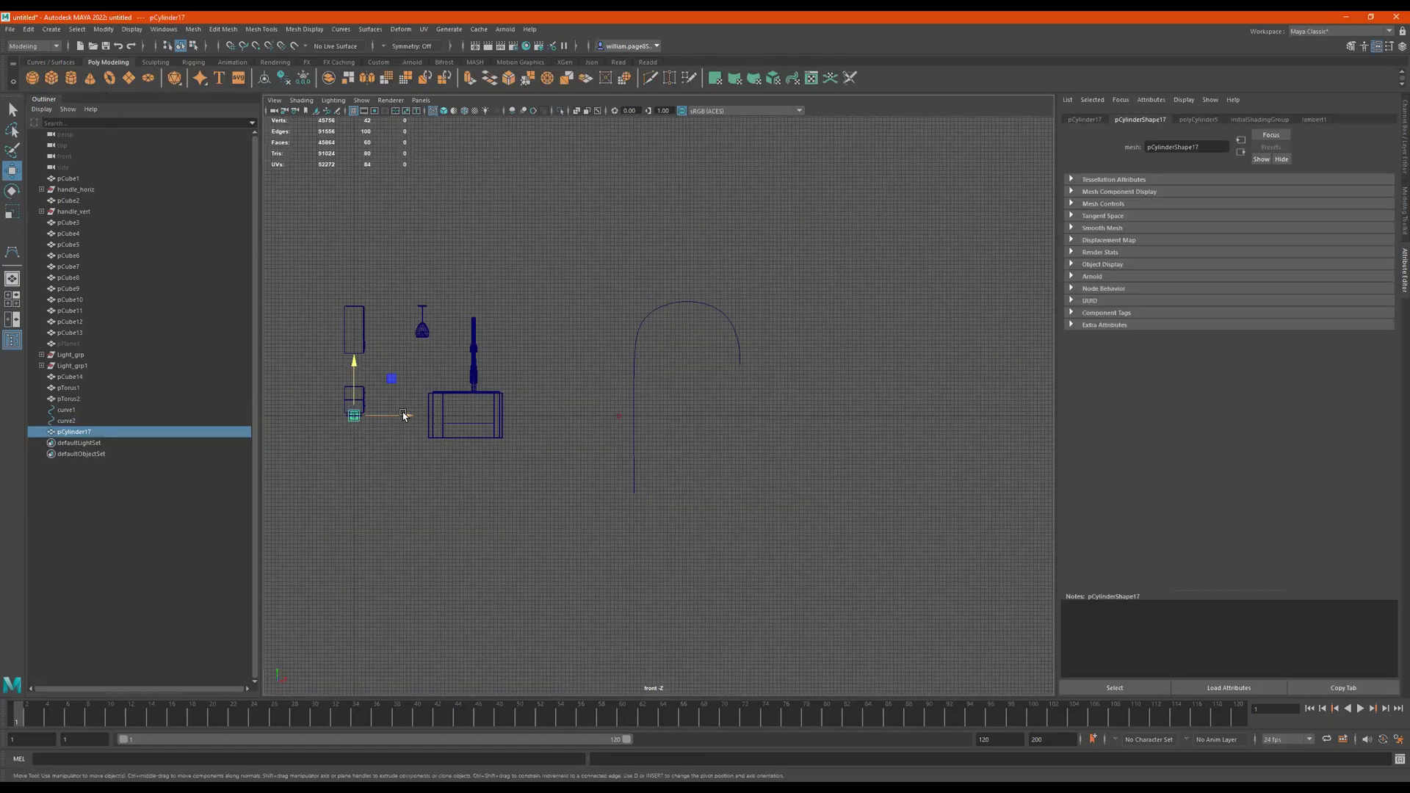
{"action": "left_click_drag", "start_coordinate": [403, 416], "coordinate": [683, 416]}
{"action": "scroll", "coordinate": [1014, 416], "scroll_direction": "up", "scroll_amount": 4}
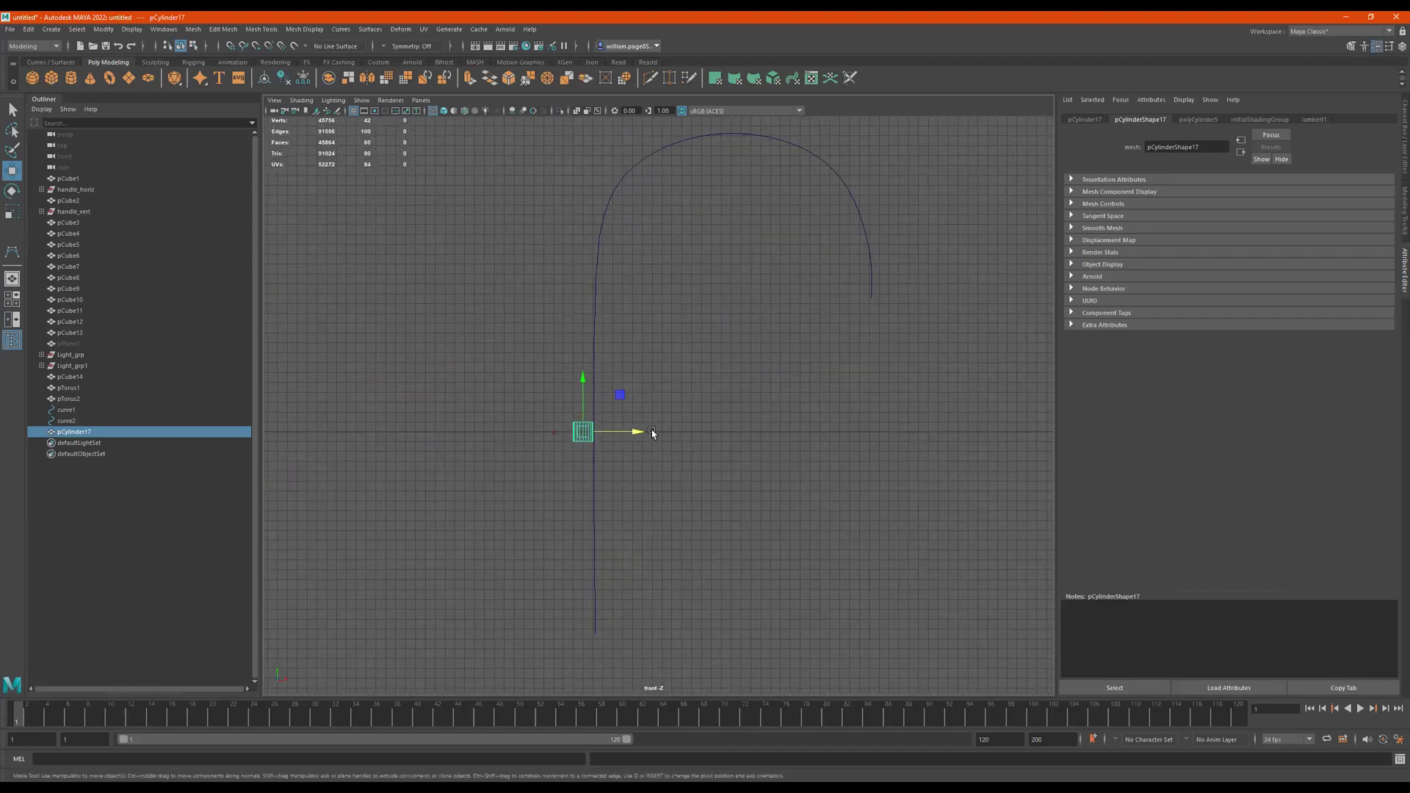
Move the cylinder straight down until it sits just below the foot of the curve
{"action": "right_click_drag", "start_coordinate": [724, 425], "coordinate": [926, 435], "text": "alt"}
{"action": "middle_click_drag", "start_coordinate": [753, 437], "coordinate": [821, 315], "text": "alt"}
{"action": "left_click_drag", "start_coordinate": [647, 328], "coordinate": [748, 589]}
Shift the cylinder slightly sideways so its centre lines up with the lower end of the curve
{"action": "scroll", "coordinate": [642, 372], "scroll_direction": "down", "scroll_amount": 1}
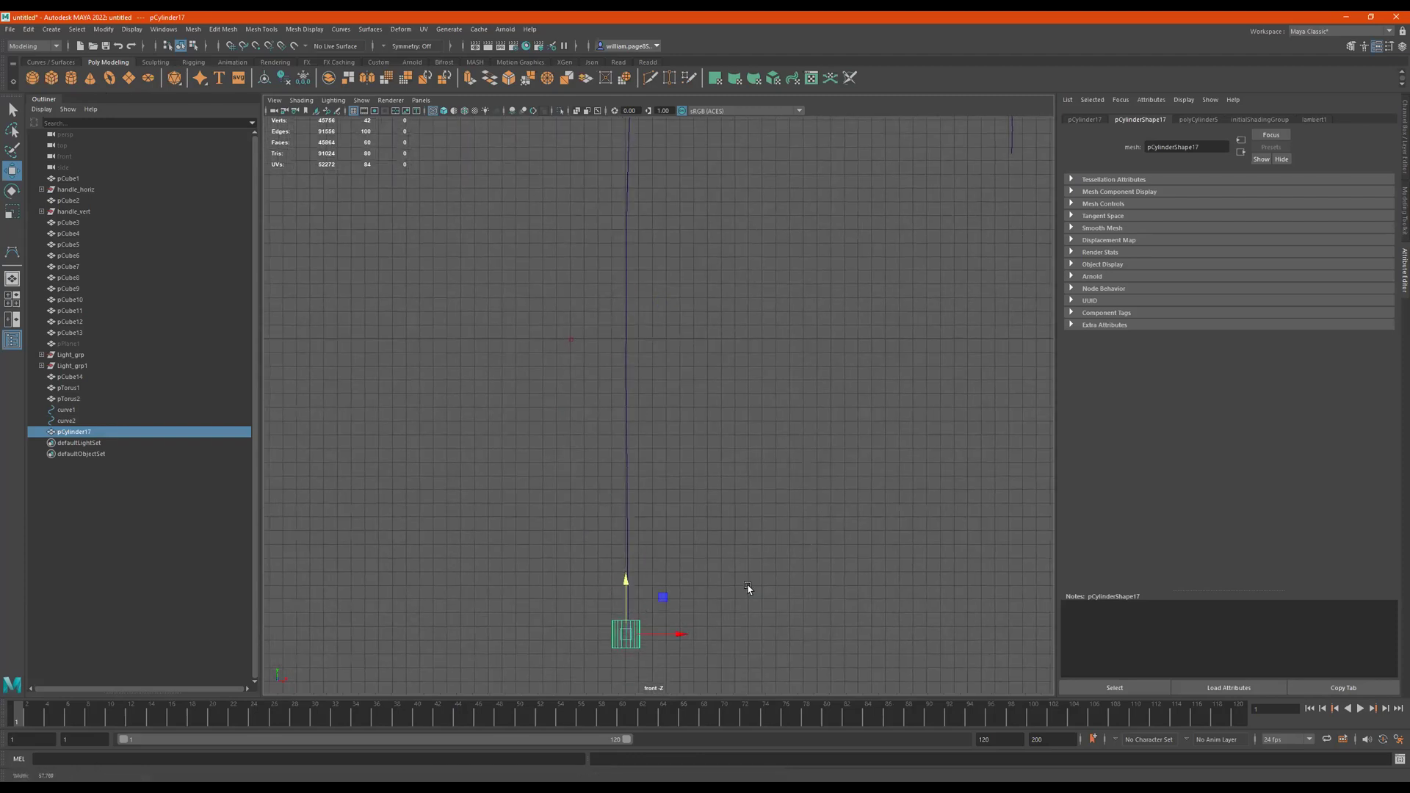
{"action": "right_click_drag", "start_coordinate": [748, 588], "coordinate": [939, 623], "text": "alt"}
{"action": "middle_click_drag", "start_coordinate": [830, 456], "coordinate": [879, 298], "text": "alt"}
{"action": "right_click_drag", "start_coordinate": [698, 461], "coordinate": [1086, 421], "text": "alt"}
{"action": "right_click_drag", "start_coordinate": [927, 457], "coordinate": [1012, 463], "text": "alt"}
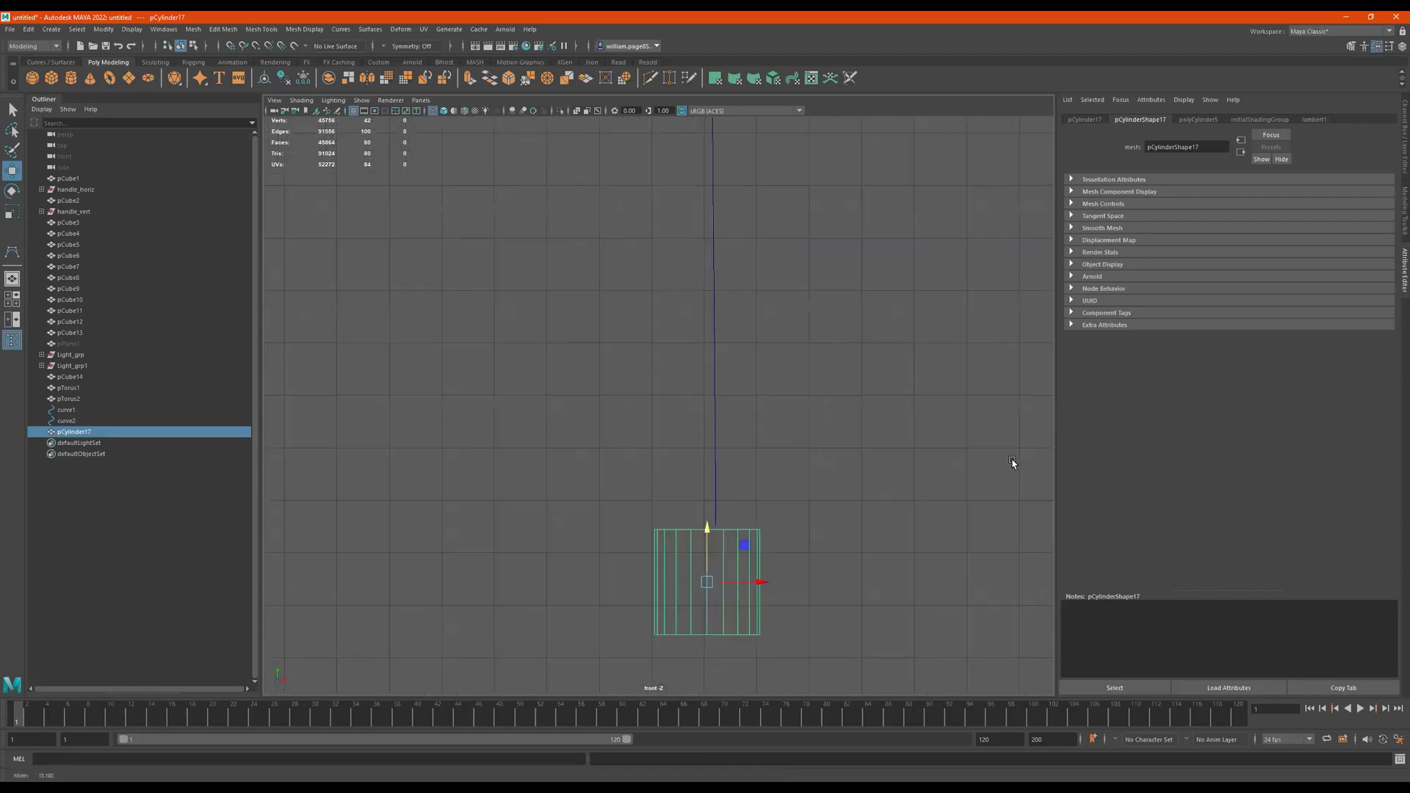
{"action": "middle_click_drag", "start_coordinate": [802, 489], "coordinate": [708, 352], "text": "alt"}
{"action": "scroll", "coordinate": [1014, 409], "scroll_direction": "up", "scroll_amount": 4}
{"action": "scroll", "coordinate": [773, 409], "scroll_direction": "down", "scroll_amount": 4}
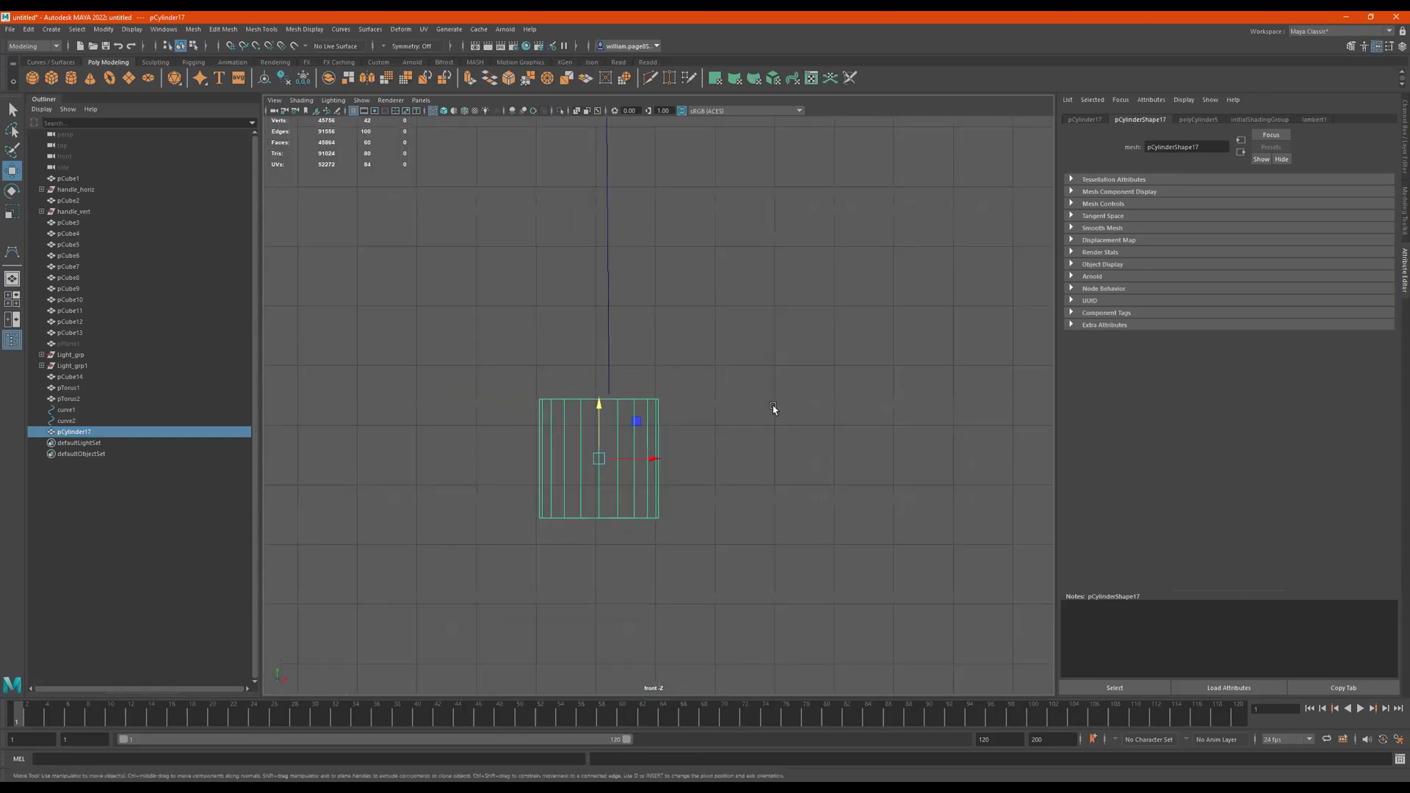
{"action": "right_click_drag", "start_coordinate": [658, 400], "coordinate": [1090, 399], "text": "alt"}
{"action": "middle_click_drag", "start_coordinate": [641, 481], "coordinate": [700, 458], "text": "alt"}
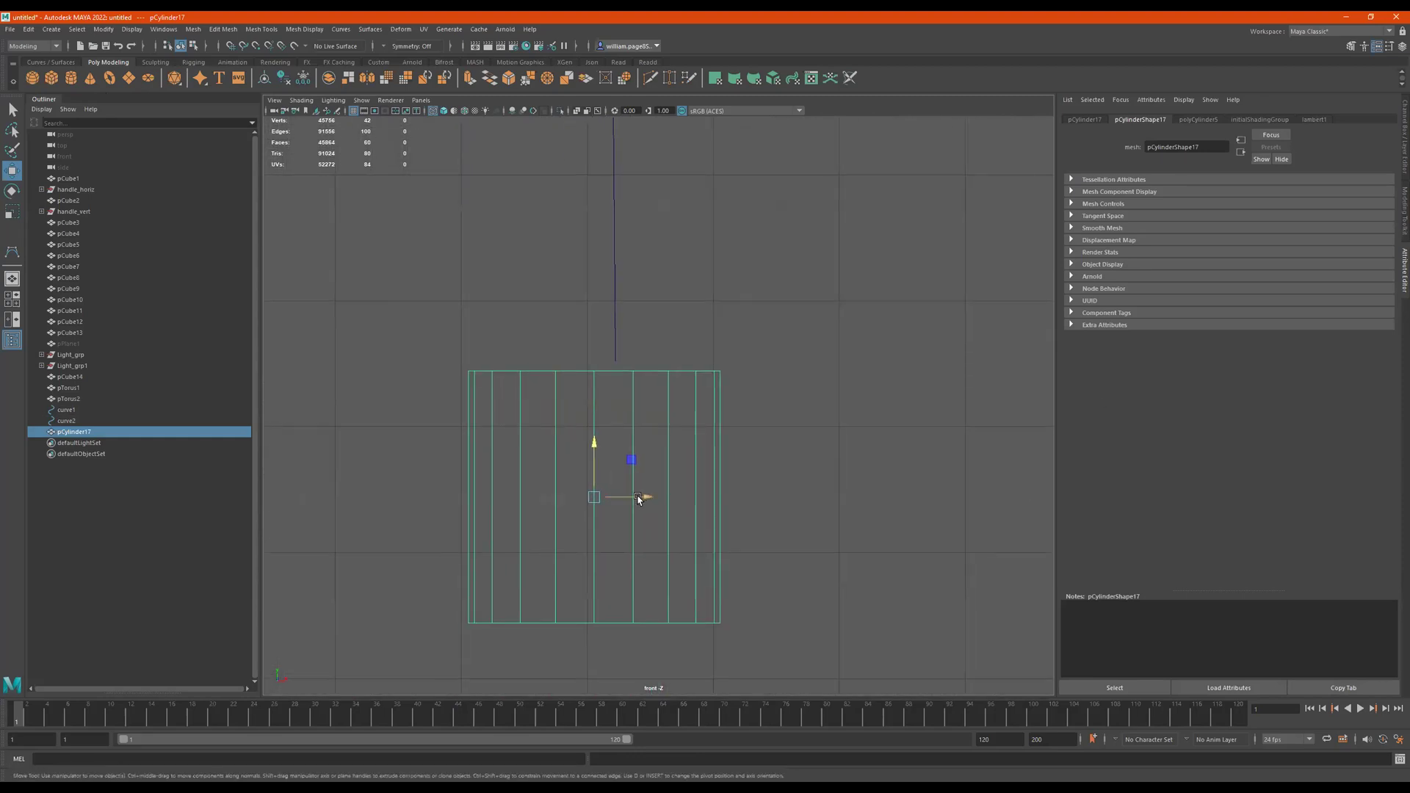
{"action": "left_click_drag", "start_coordinate": [637, 499], "coordinate": [650, 496]}
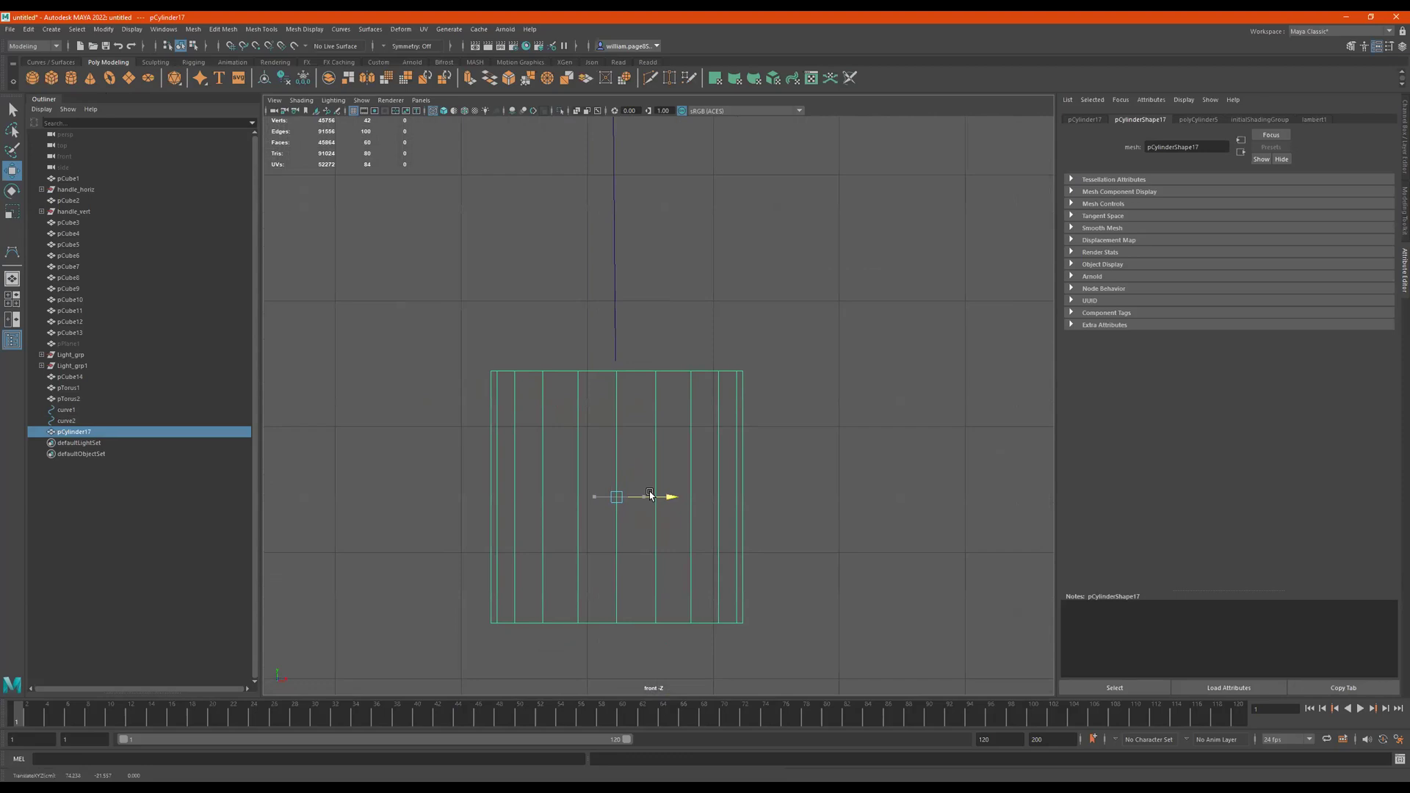
Raise the cylinder slightly so its top face meets the lower end of the curve
{"action": "scroll", "coordinate": [649, 461], "scroll_direction": "down", "scroll_amount": 8}
{"action": "middle_click_drag", "start_coordinate": [705, 370], "coordinate": [620, 482], "text": "alt"}
{"action": "right_click_drag", "start_coordinate": [619, 483], "coordinate": [400, 467], "text": "alt"}
{"action": "middle_click_drag", "start_coordinate": [818, 413], "coordinate": [784, 538], "text": "alt"}
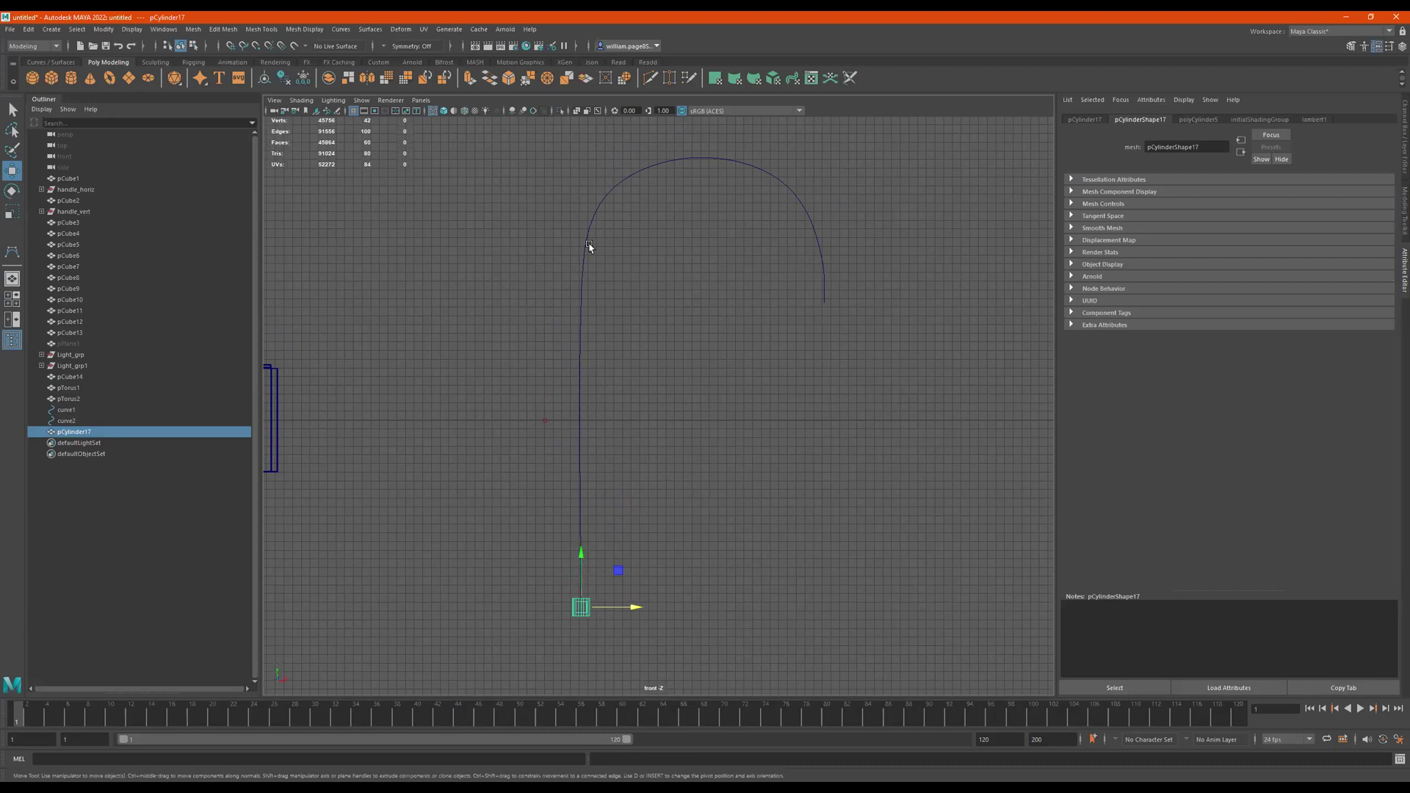
{"action": "right_click_drag", "start_coordinate": [639, 536], "coordinate": [705, 494], "text": "alt"}
{"action": "middle_click_drag", "start_coordinate": [706, 489], "coordinate": [759, 262], "text": "alt"}
{"action": "right_click_drag", "start_coordinate": [698, 462], "coordinate": [822, 470], "text": "alt"}
{"action": "middle_click_drag", "start_coordinate": [608, 471], "coordinate": [715, 404], "text": "alt"}
{"action": "right_click_drag", "start_coordinate": [674, 472], "coordinate": [749, 459], "text": "alt"}
{"action": "middle_click_drag", "start_coordinate": [686, 439], "coordinate": [802, 338], "text": "alt"}
{"action": "right_click_drag", "start_coordinate": [734, 443], "coordinate": [936, 451], "text": "alt"}
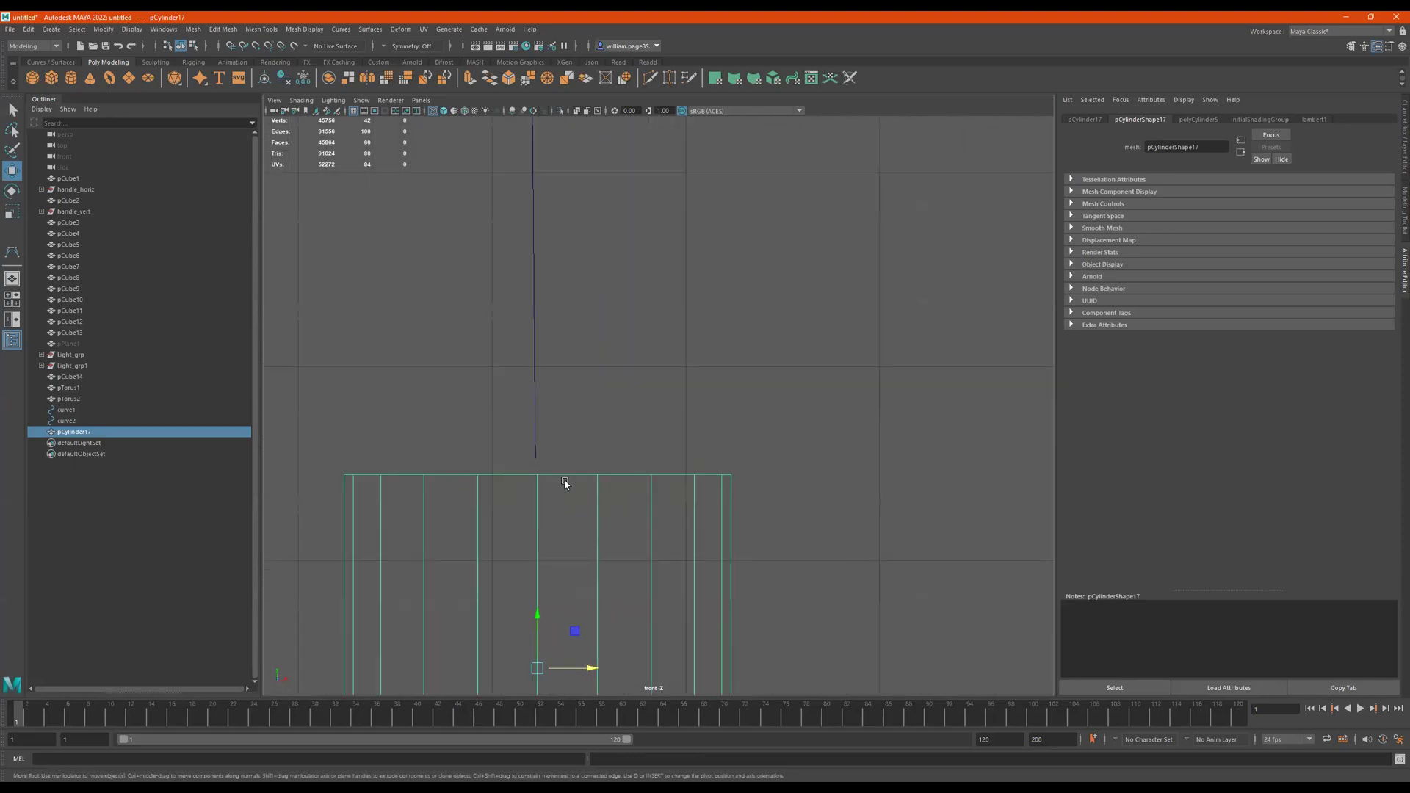
{"action": "left_click_drag", "start_coordinate": [537, 617], "coordinate": [534, 599]}
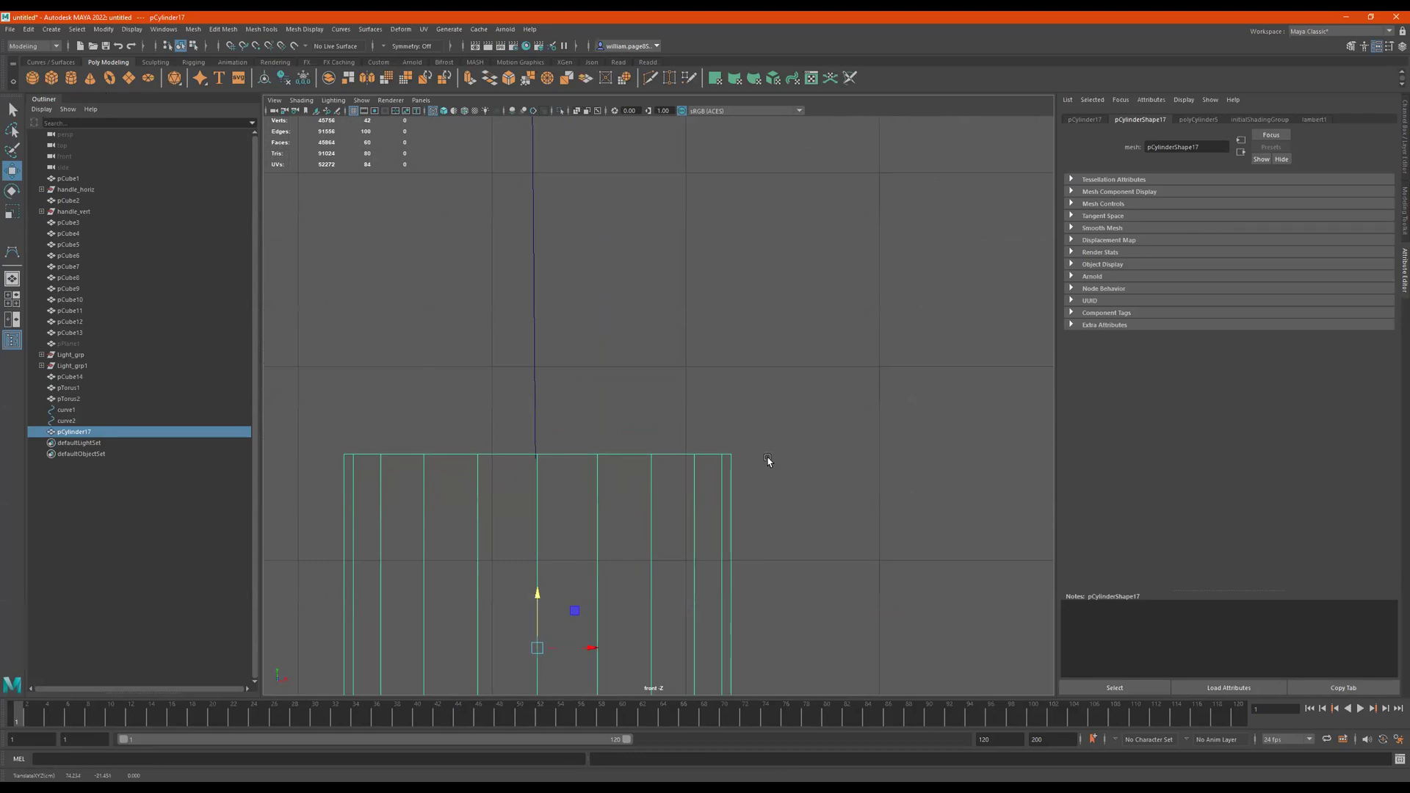
Switch to the perspective view and examine how the cylinder sits at the foot of the curve
{"action": "key", "text": "space"}
{"action": "key", "text": "space"}
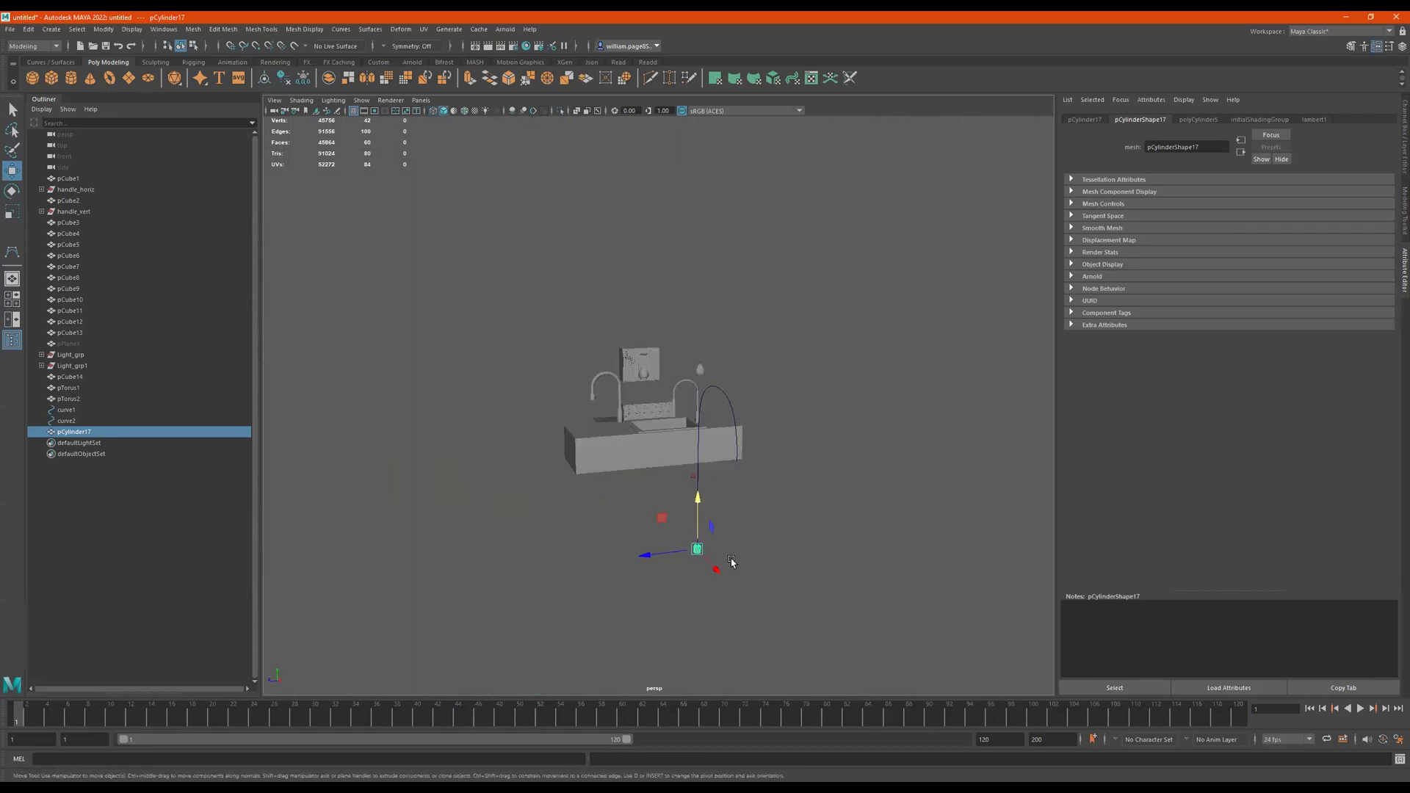
{"action": "key", "text": "f"}
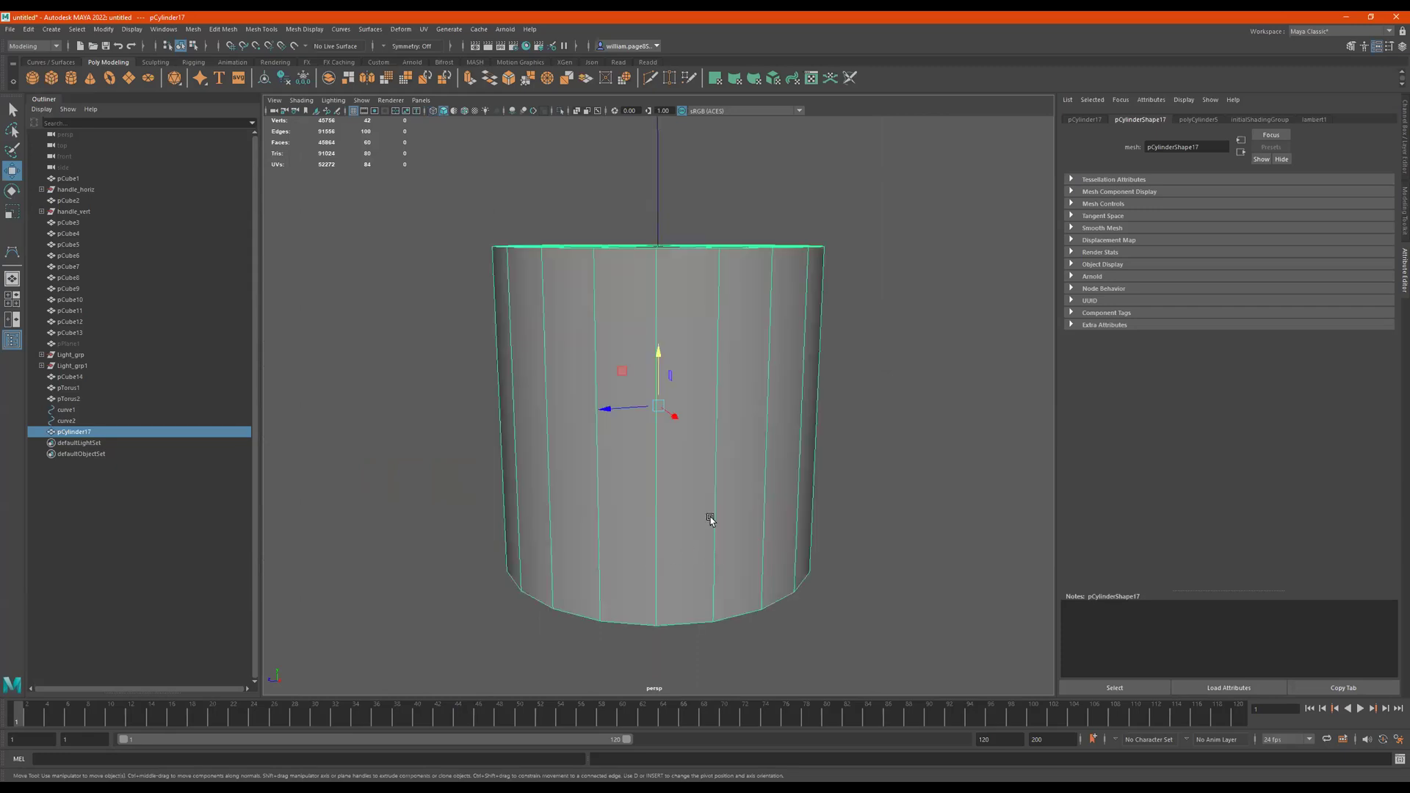
{"action": "right_click_drag", "start_coordinate": [777, 423], "coordinate": [708, 444], "text": "alt"}
{"action": "left_click_drag", "start_coordinate": [708, 444], "coordinate": [749, 468], "text": "alt"}
{"action": "right_click_drag", "start_coordinate": [749, 468], "coordinate": [689, 411], "text": "alt"}
{"action": "scroll", "coordinate": [689, 411], "scroll_direction": "down", "scroll_amount": 10}
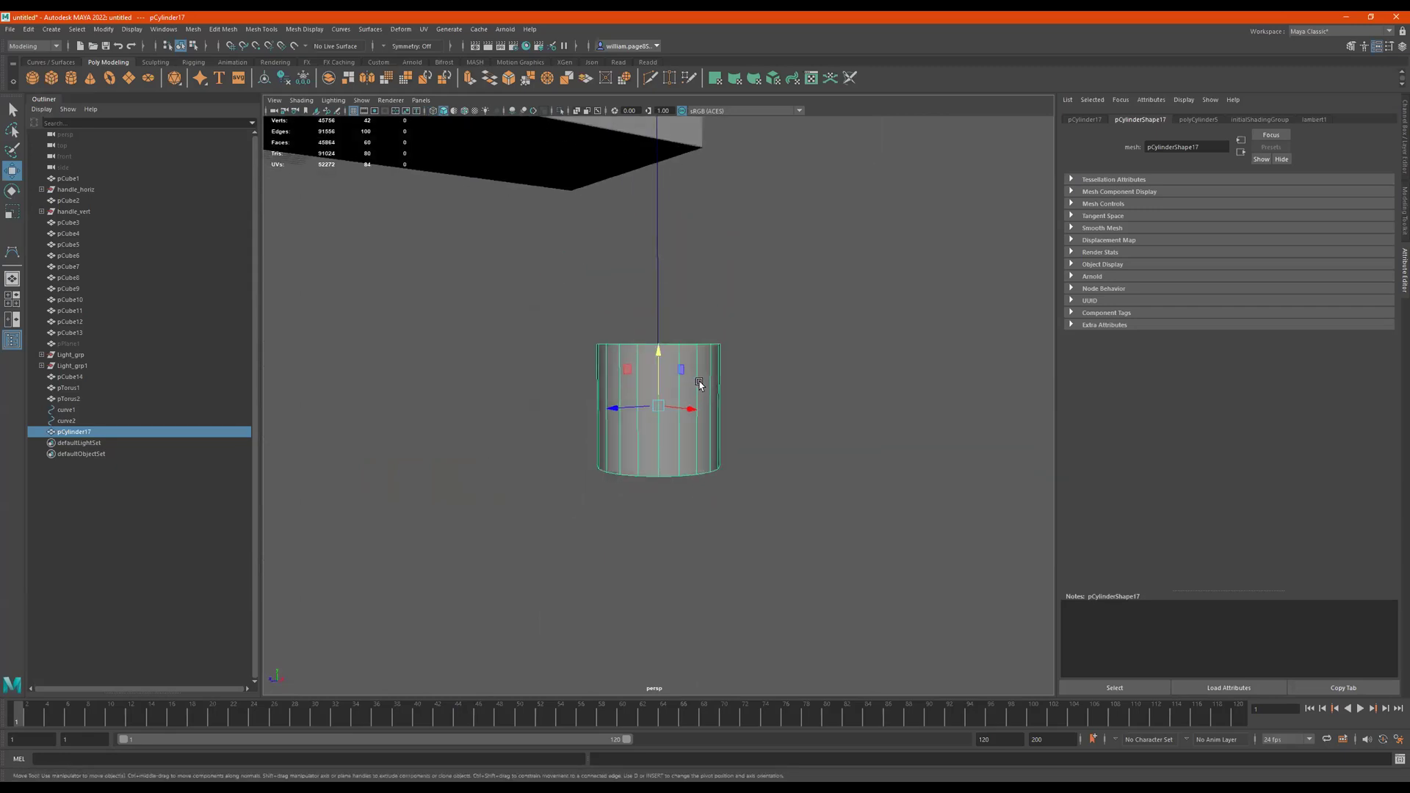
{"action": "left_click_drag", "start_coordinate": [693, 415], "coordinate": [750, 492], "text": "alt"}
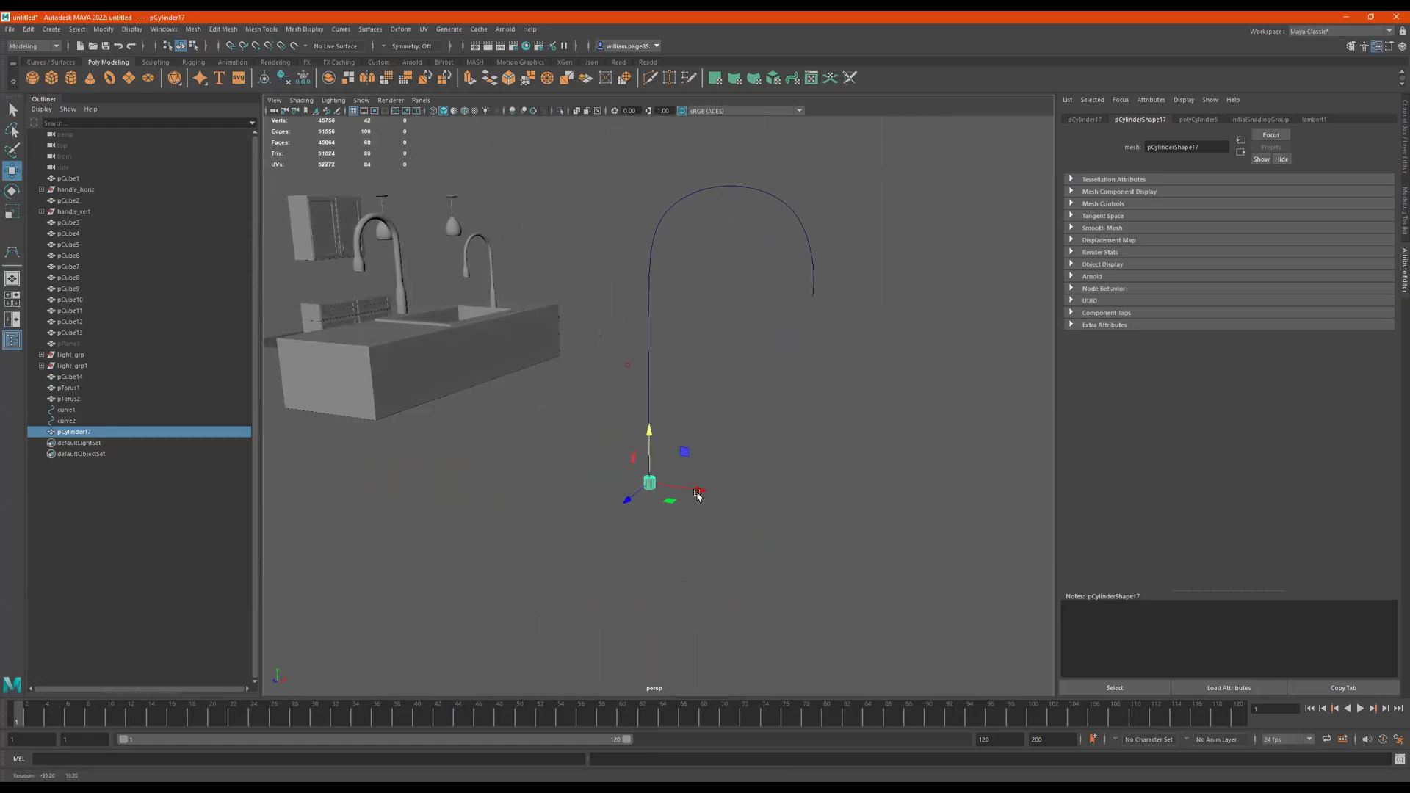
{"action": "right_click_drag", "start_coordinate": [750, 492], "coordinate": [1048, 484], "text": "alt"}
{"action": "middle_click_drag", "start_coordinate": [702, 503], "coordinate": [699, 368], "text": "alt"}
{"action": "right_click_drag", "start_coordinate": [698, 368], "coordinate": [1028, 445], "text": "alt"}
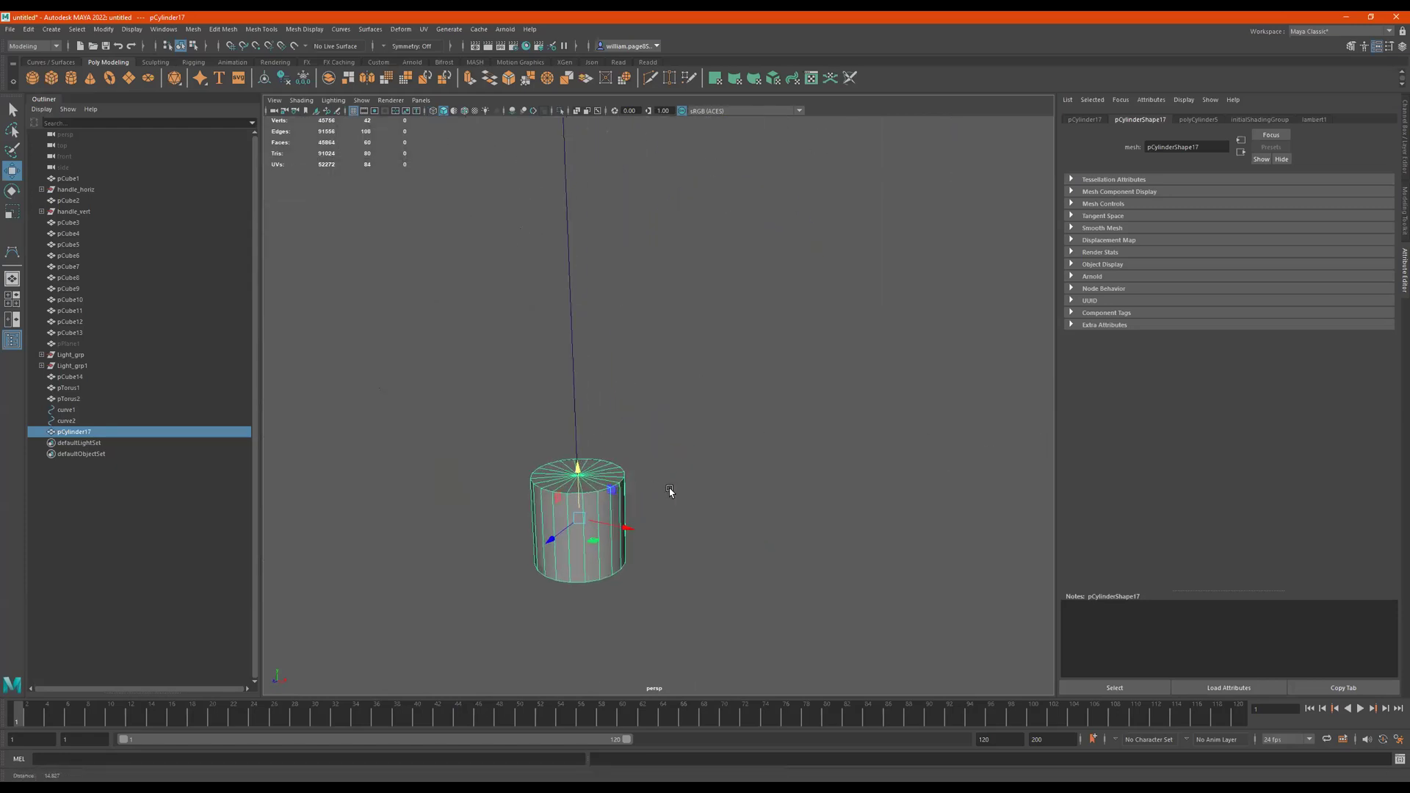
Select only the cylinder's top cap faces, using wireframe display and removing the side faces from the selection
{"action": "right_click_drag", "start_coordinate": [670, 492], "coordinate": [874, 479], "text": "alt"}
{"action": "mouse_move", "coordinate": [598, 493]}
{"action": "left_mouse_down", "text": "alt"}
{"action": "mouse_move", "coordinate": [660, 472]}
{"action": "mouse_move", "coordinate": [608, 508]}
{"action": "left_mouse_up", "text": "alt"}
{"action": "right_click_drag", "start_coordinate": [608, 509], "coordinate": [608, 514]}
{"action": "left_click_drag", "start_coordinate": [734, 442], "coordinate": [736, 448], "text": "alt"}
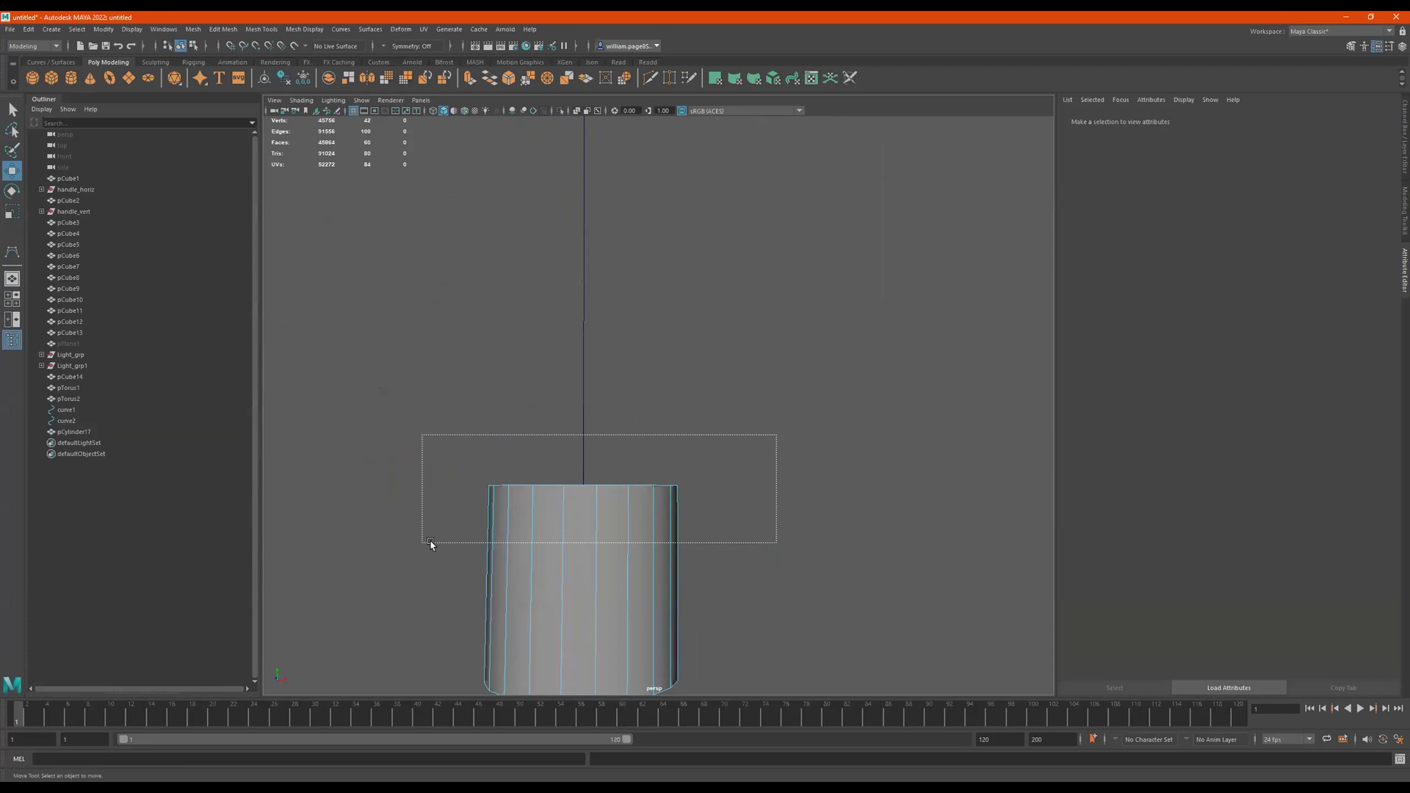
{"action": "left_click_drag", "start_coordinate": [430, 543], "coordinate": [432, 544]}
{"action": "key", "text": "4"}
{"action": "right_click_drag", "start_coordinate": [728, 504], "coordinate": [516, 586], "text": "alt"}
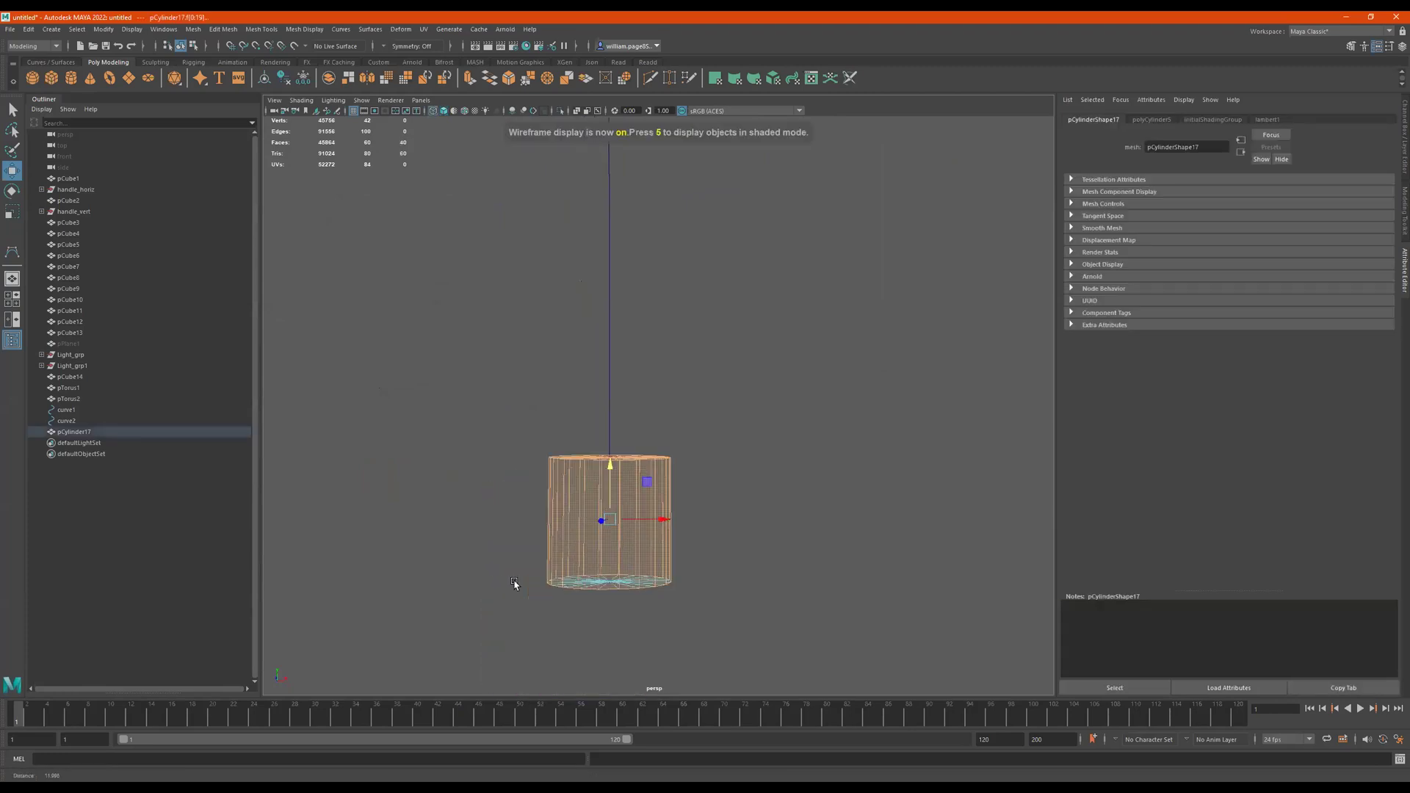
{"action": "left_click_drag", "start_coordinate": [748, 546], "coordinate": [390, 642], "text": "ctrl"}
{"action": "left_click_drag", "start_coordinate": [654, 539], "coordinate": [689, 553], "text": "alt"}
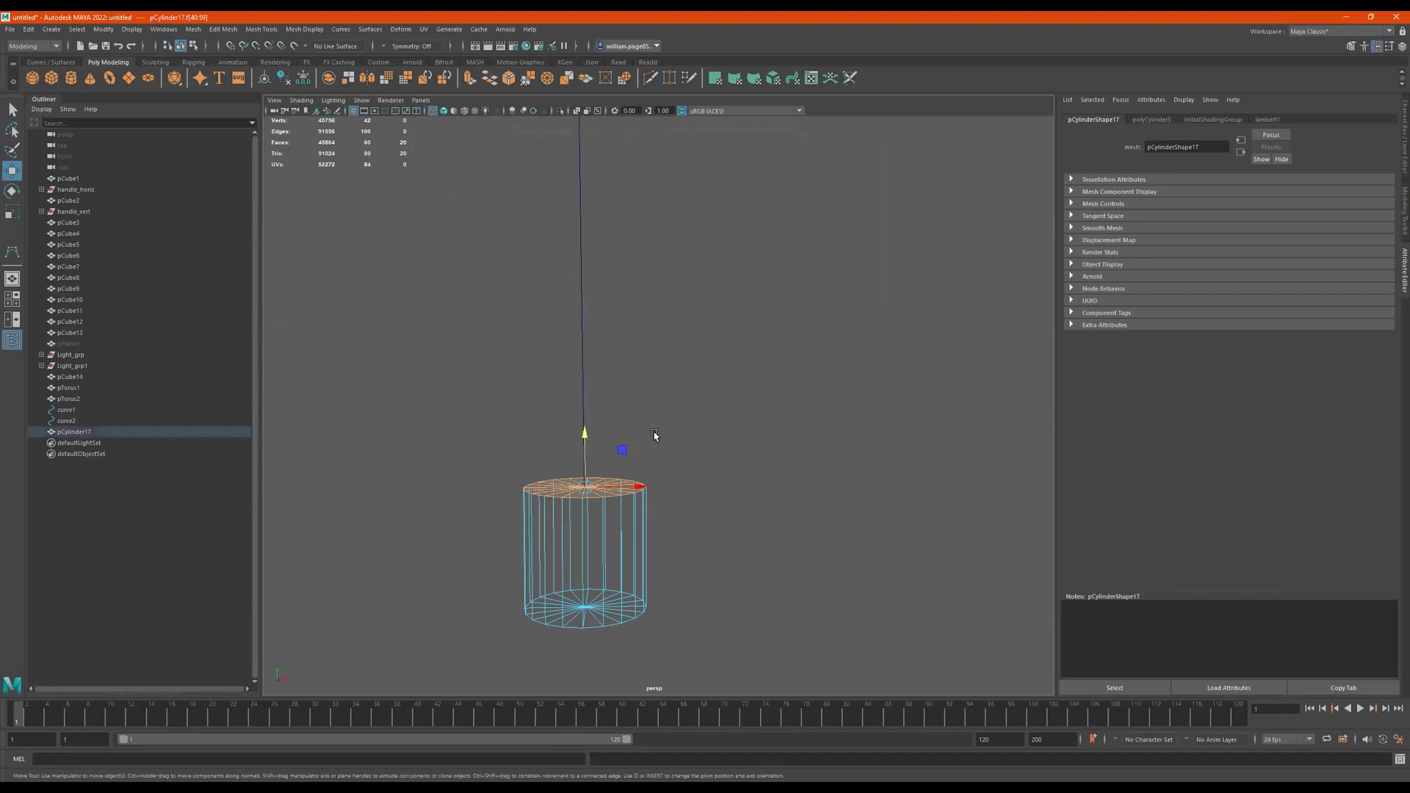
Add the arched curve to the face selection, return to shaded display and extrude the top faces along the curve
{"action": "left_click_drag", "start_coordinate": [670, 306], "coordinate": [465, 355]}
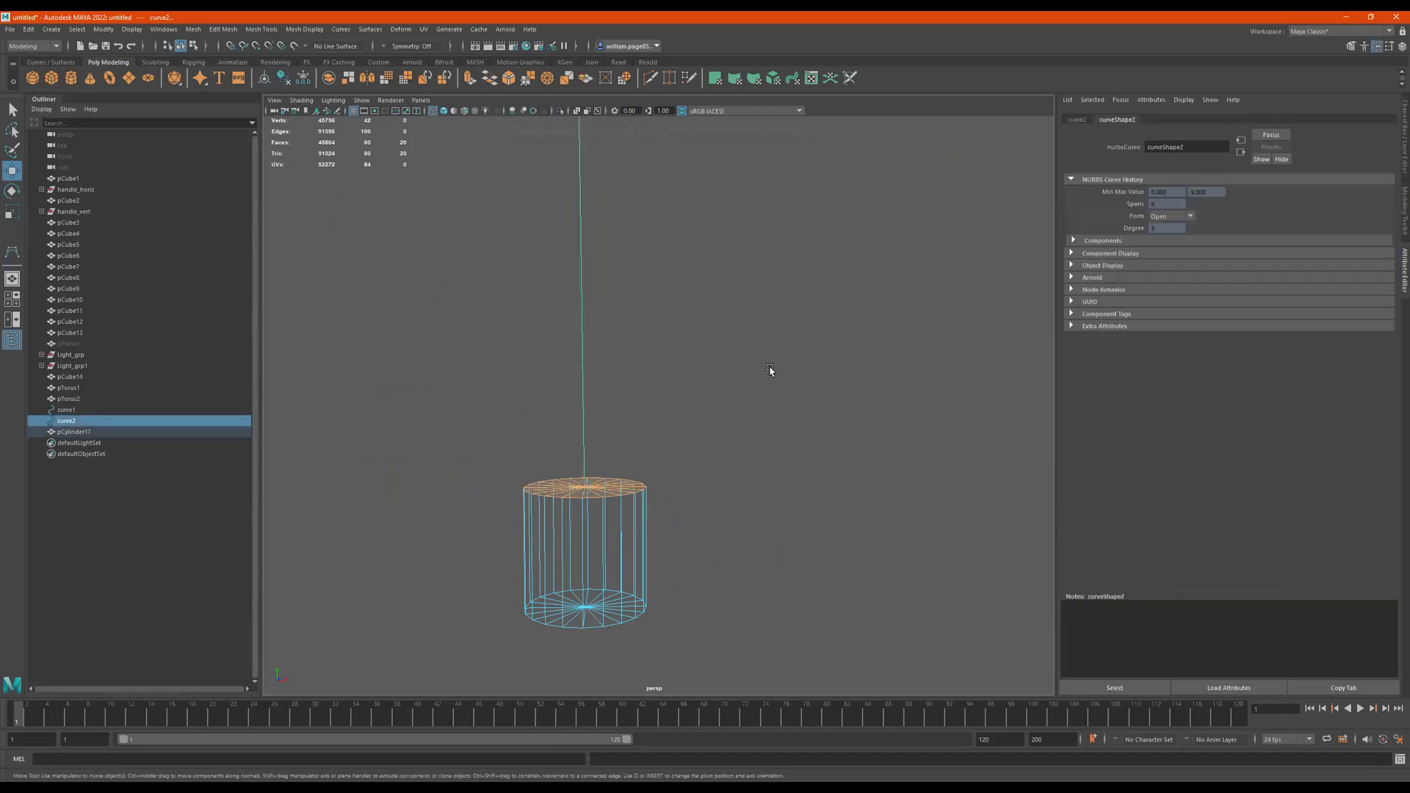
{"action": "scroll", "coordinate": [473, 383], "scroll_direction": "down", "scroll_amount": 5}
{"action": "middle_click_drag", "start_coordinate": [727, 441], "coordinate": [689, 520], "text": "alt"}
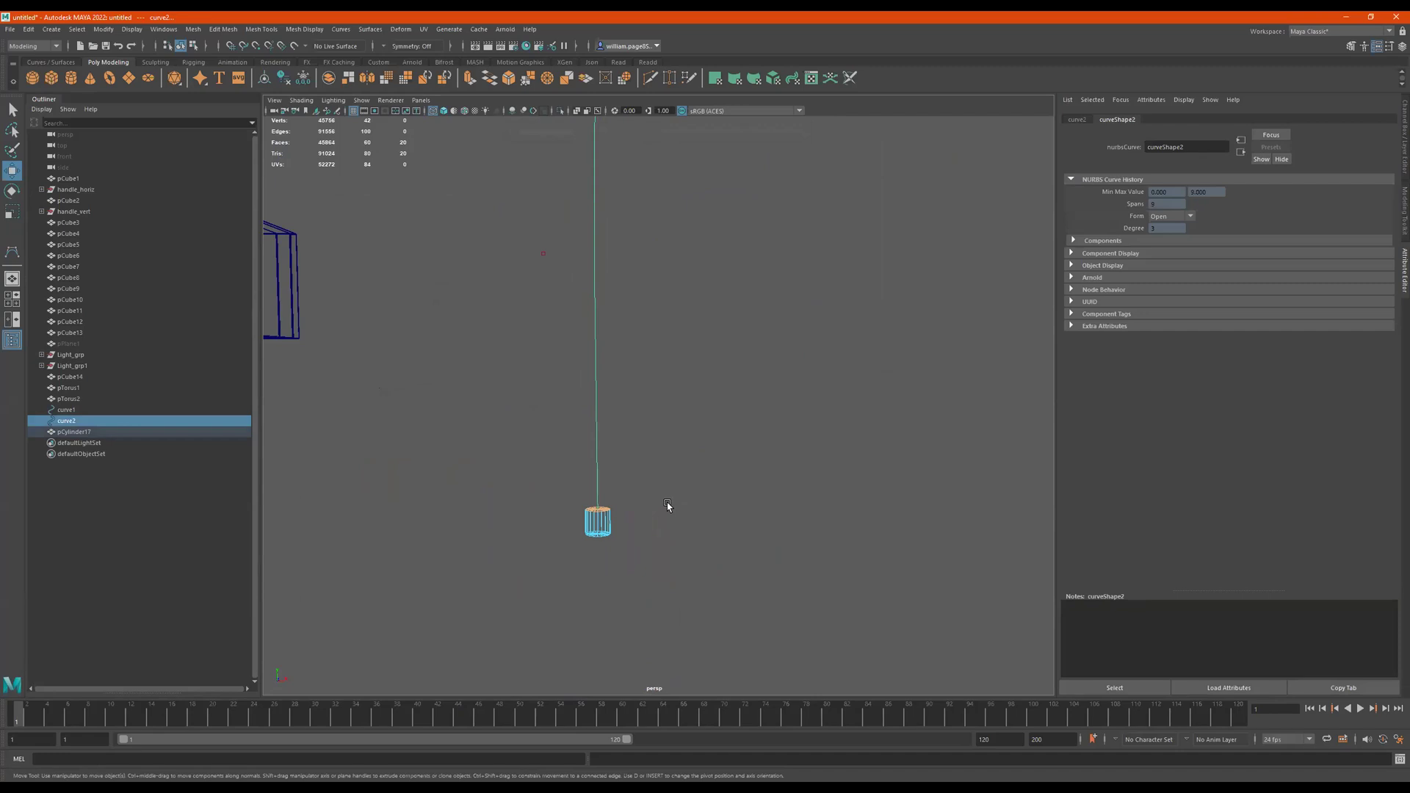
{"action": "key", "text": "5"}
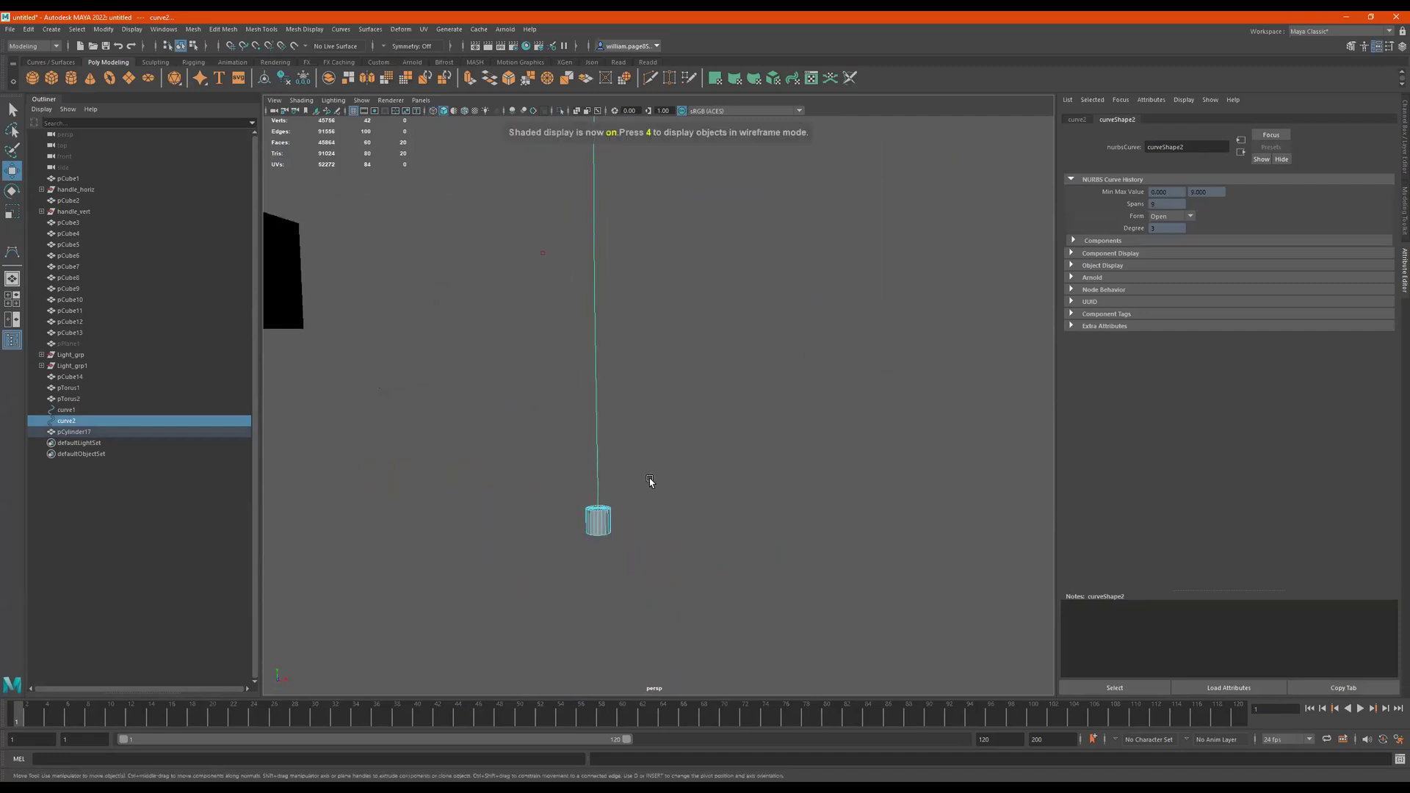
{"action": "mouse_move", "coordinate": [651, 468]}
{"action": "right_mouse_down", "text": "shift"}
{"action": "mouse_move", "coordinate": [655, 503]}
{"action": "mouse_move", "coordinate": [656, 490]}
{"action": "right_mouse_up", "text": "shift"}
{"action": "scroll", "coordinate": [652, 472], "scroll_direction": "down", "scroll_amount": 8}
{"action": "middle_click_drag", "start_coordinate": [705, 467], "coordinate": [680, 512], "text": "alt"}
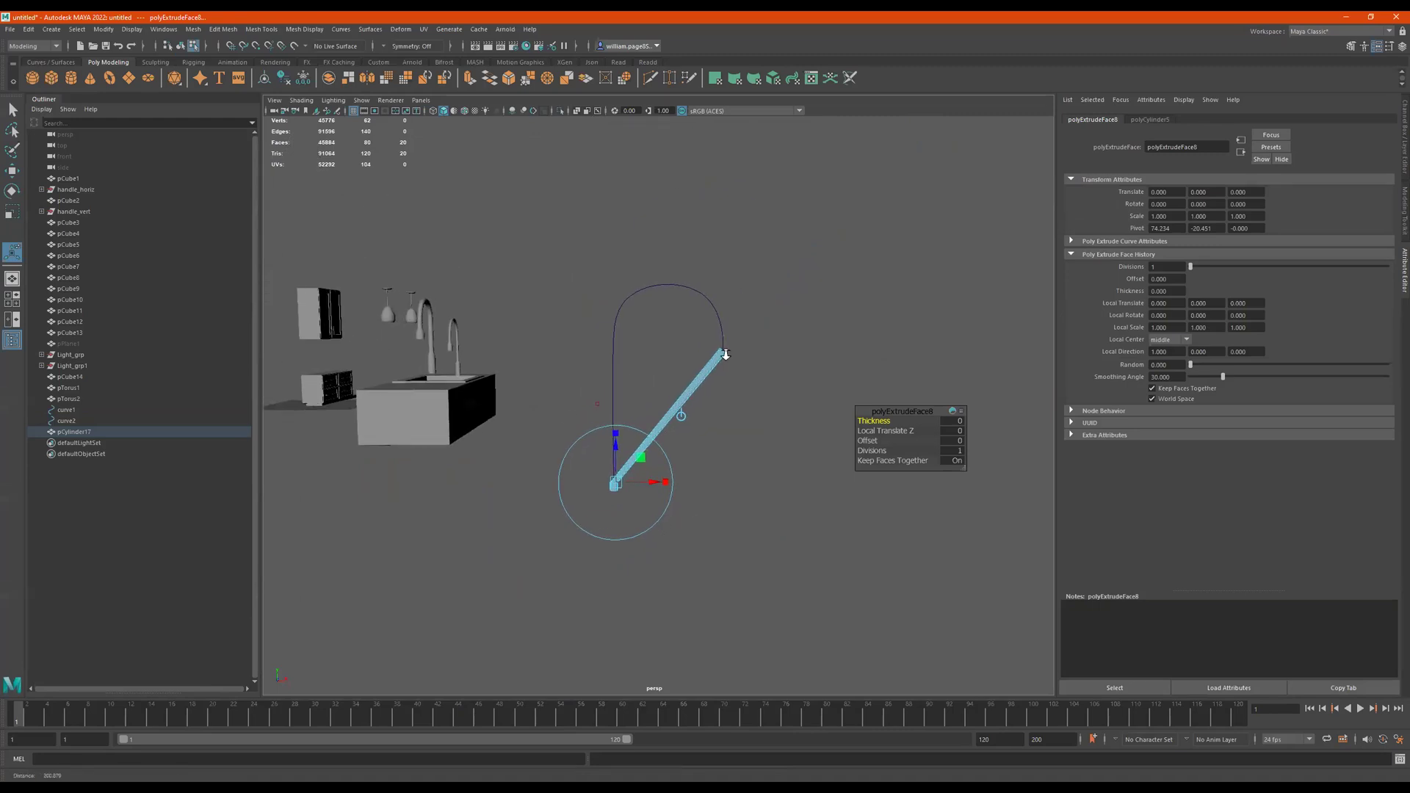
Set the extrusion's divisions to 35 so the tube follows the arched curve smoothly
{"action": "scroll", "coordinate": [731, 327], "scroll_direction": "up", "scroll_amount": 4}
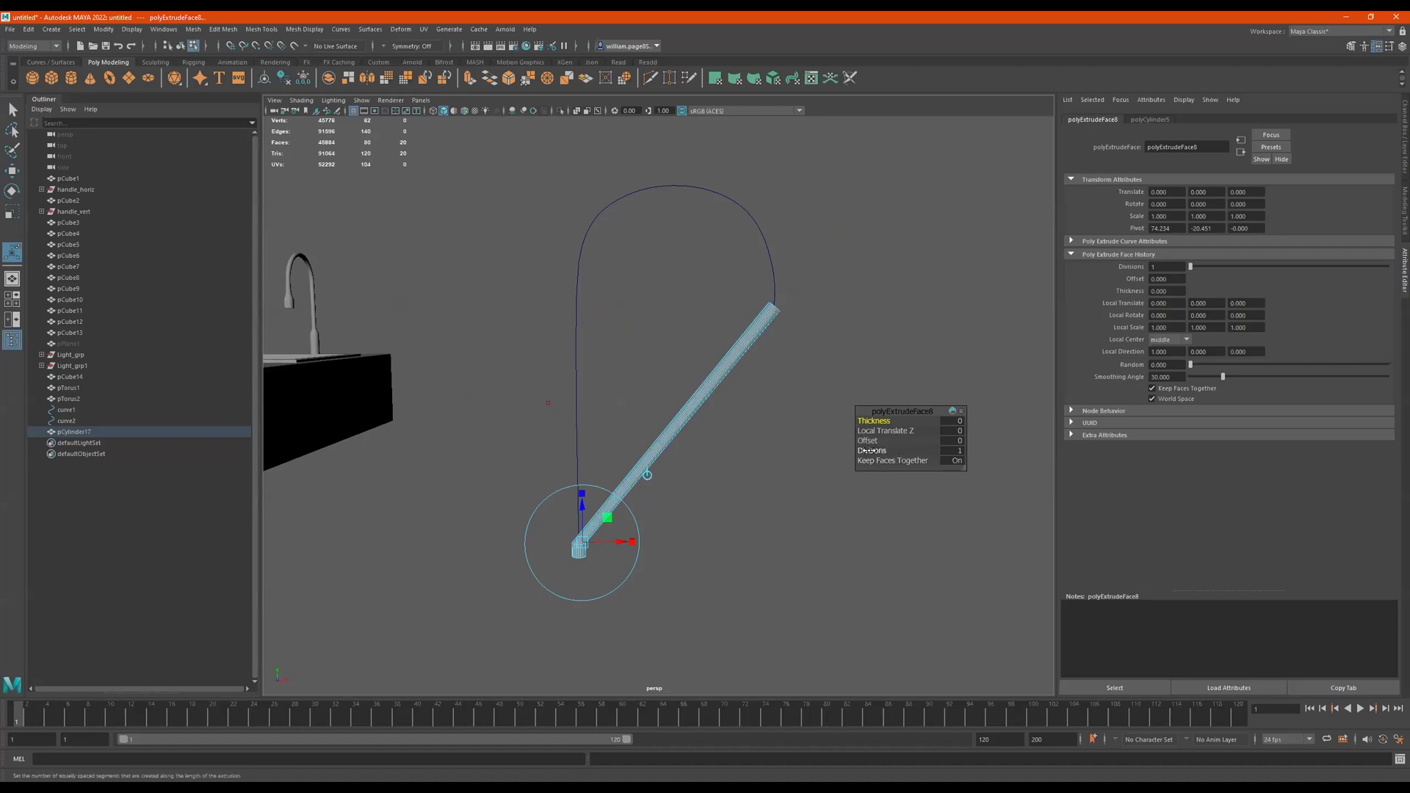
{"action": "left_click_drag", "start_coordinate": [869, 451], "coordinate": [1012, 457]}
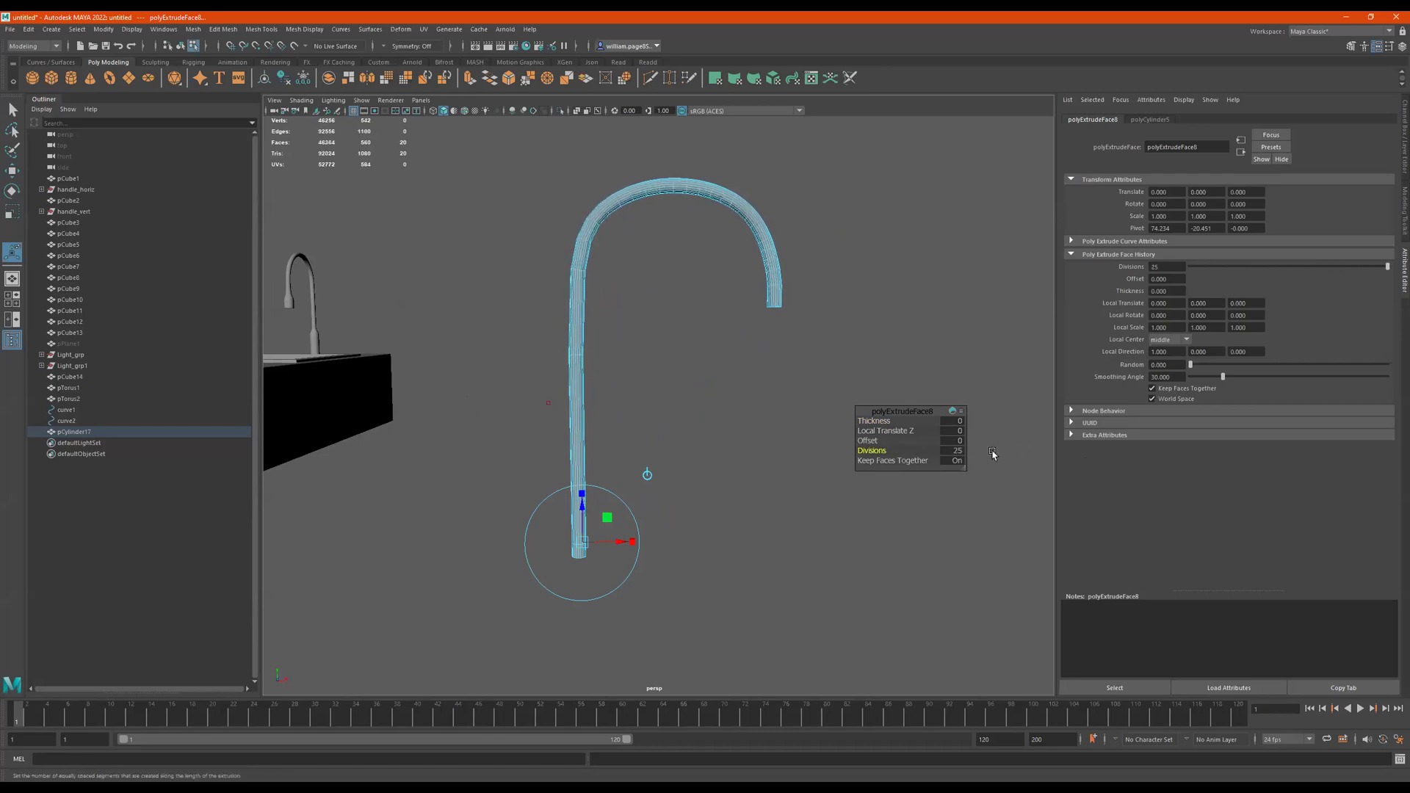
{"action": "left_click", "coordinate": [959, 452]}
{"action": "type", "text": "35"}
{"action": "key", "text": "Return"}
Leave the extrude tool, return the faucet tube to object mode and deselect it
{"action": "left_click_drag", "start_coordinate": [608, 349], "coordinate": [728, 331], "text": "alt"}
{"action": "key", "text": "q"}
{"action": "left_click_drag", "start_coordinate": [626, 315], "coordinate": [586, 290], "text": "alt"}
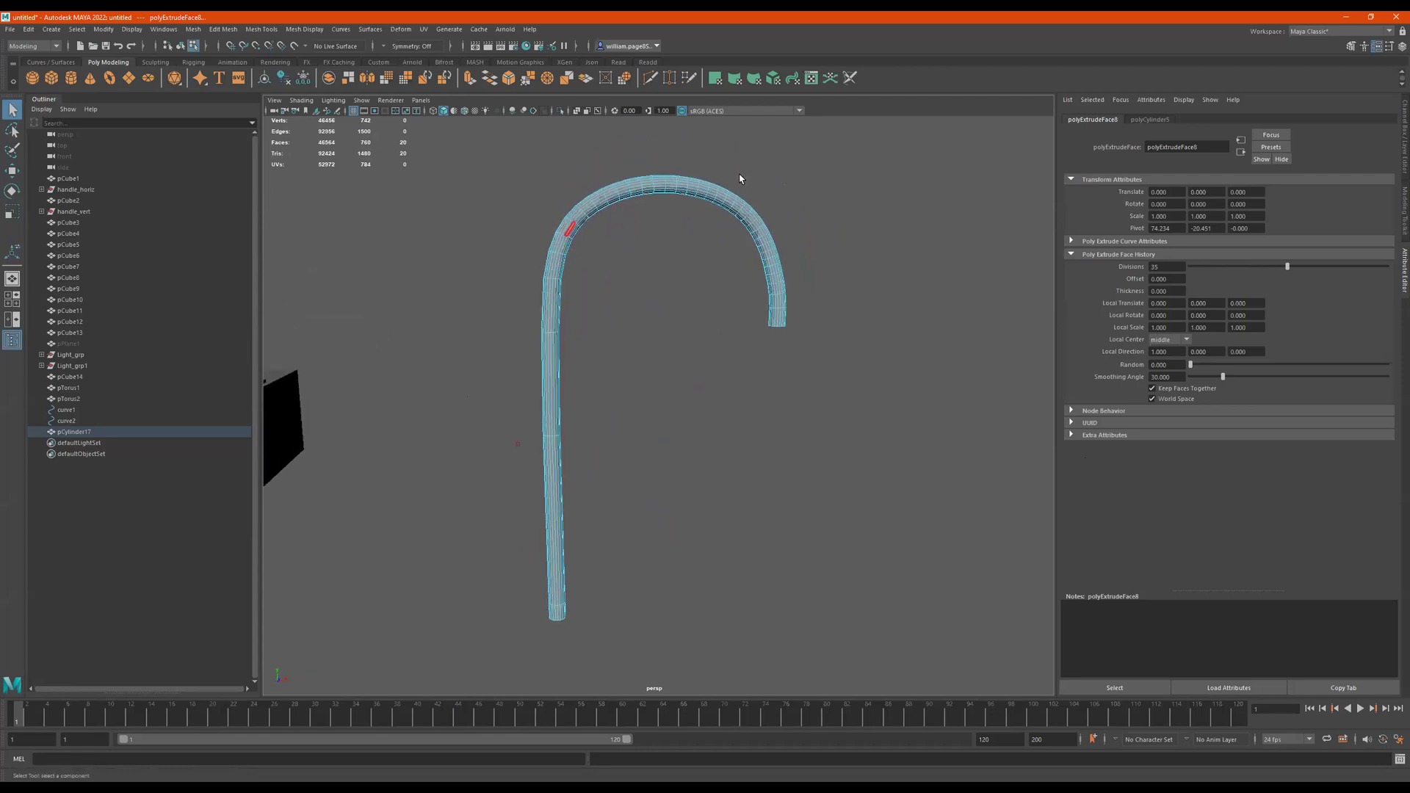
{"action": "right_click_drag", "start_coordinate": [739, 179], "coordinate": [741, 176]}
{"action": "left_click_drag", "start_coordinate": [654, 288], "coordinate": [575, 399], "text": "alt"}
{"action": "left_click", "coordinate": [646, 340]}
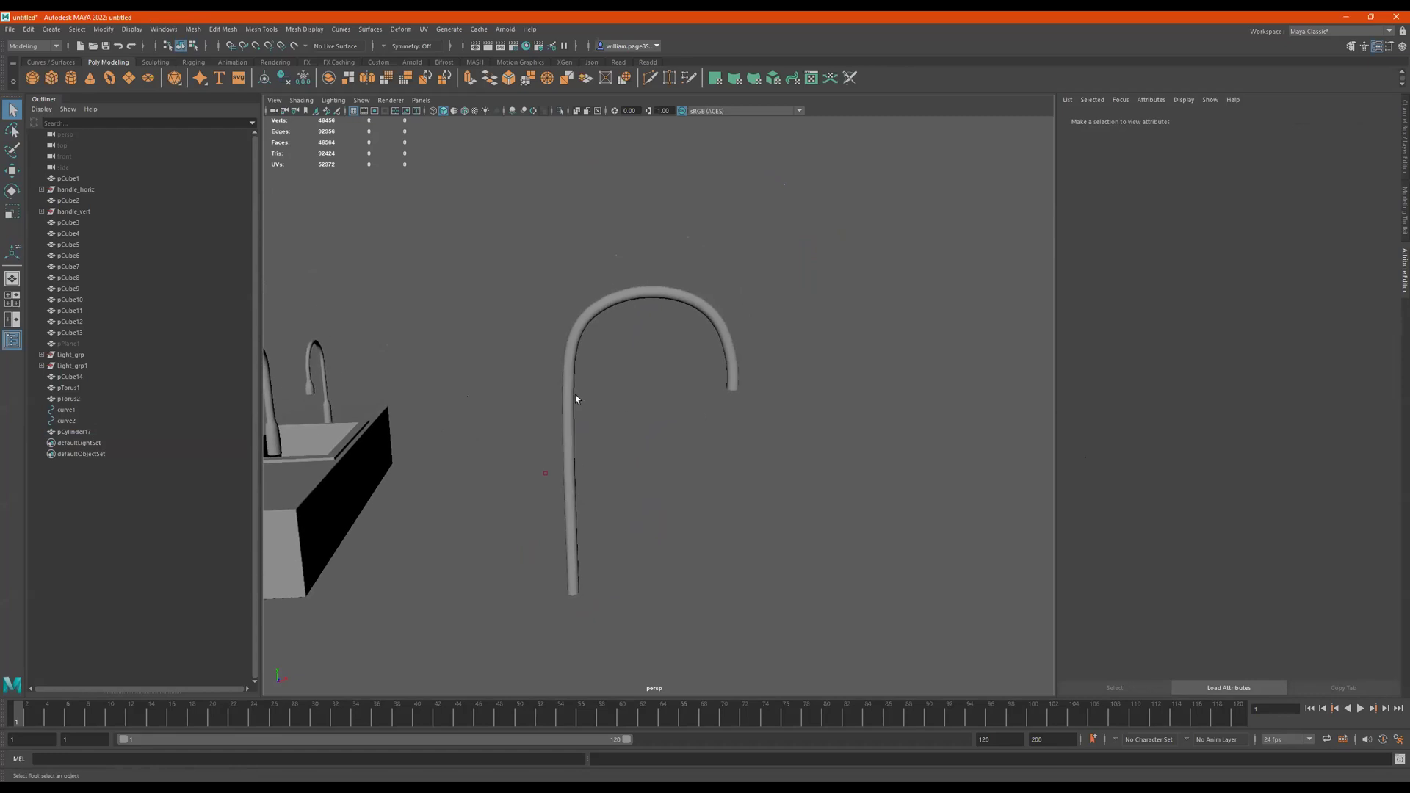
Identify the stray curve1 in wireframe display and delete it, keeping the faucet's path curve
{"action": "left_click", "coordinate": [76, 422]}
{"action": "right_click_drag", "start_coordinate": [780, 477], "coordinate": [673, 470], "text": "alt"}
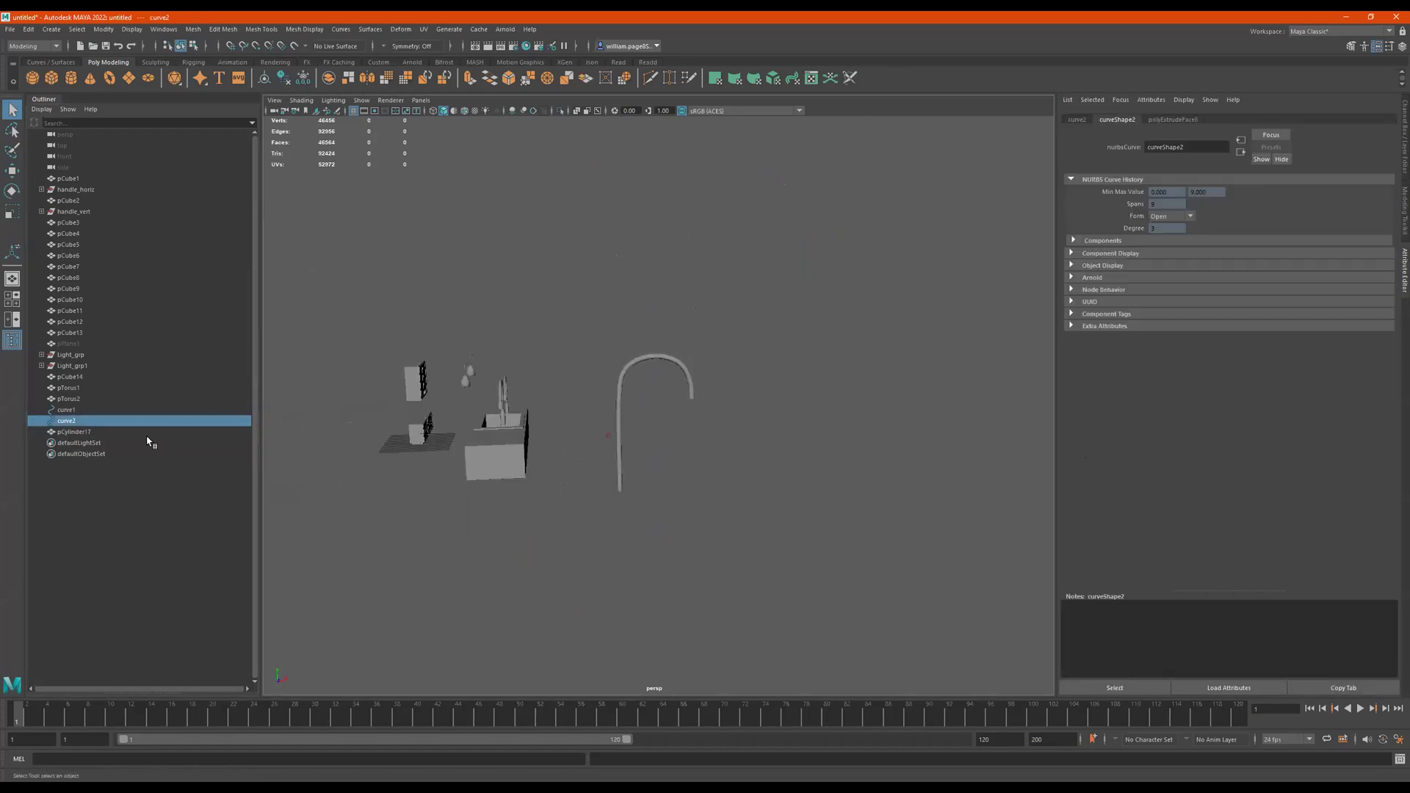
{"action": "left_click", "coordinate": [79, 411]}
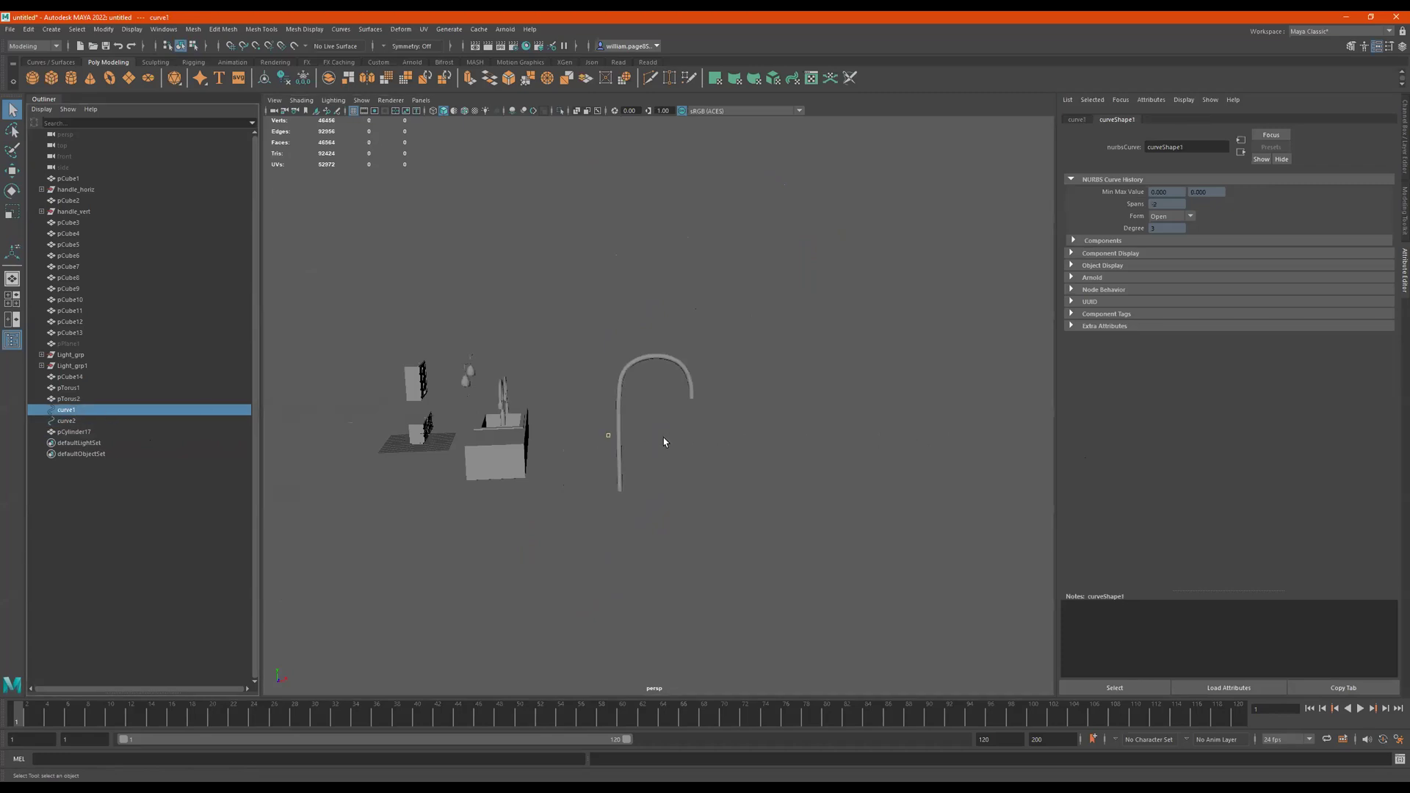
{"action": "key", "text": "4"}
{"action": "key", "text": "f"}
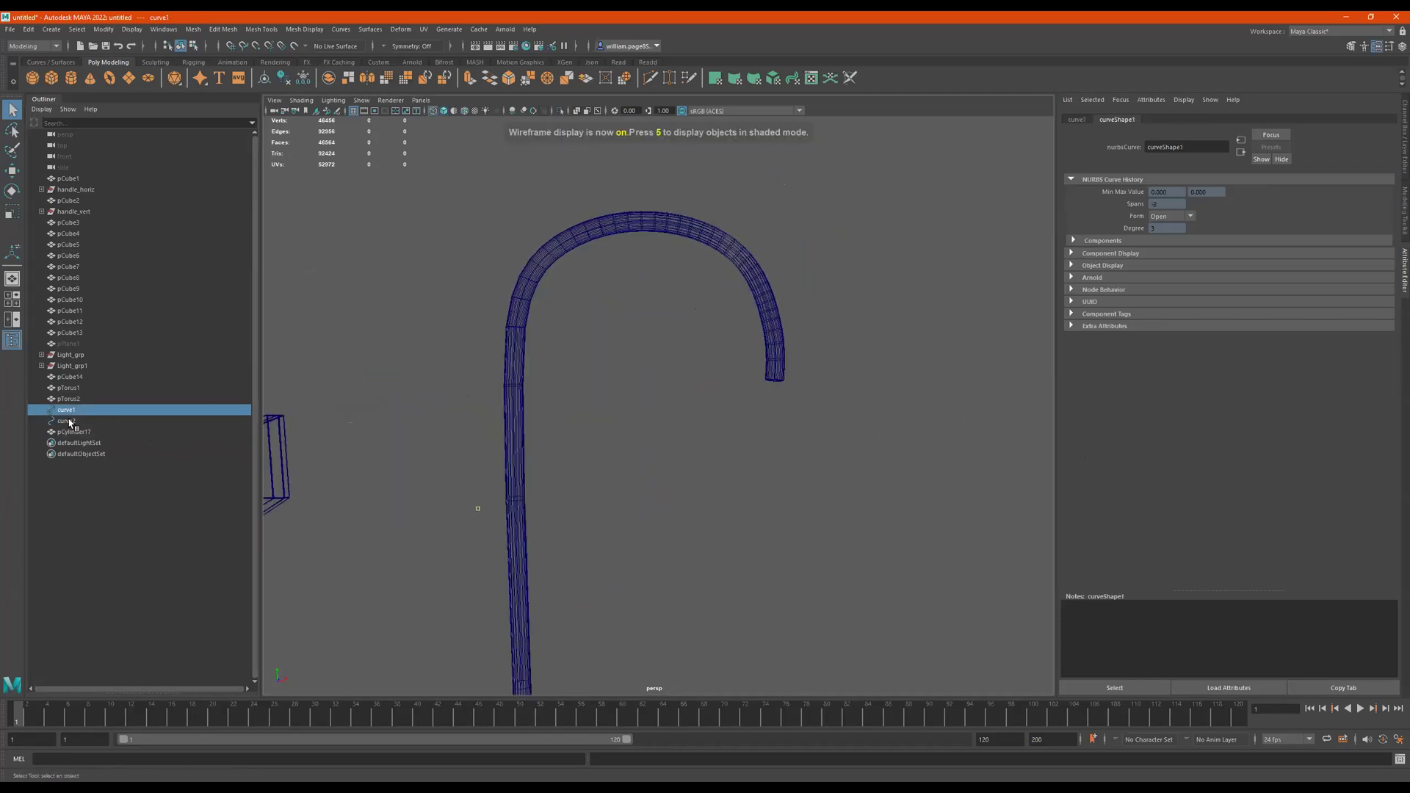
{"action": "left_click", "coordinate": [70, 422]}
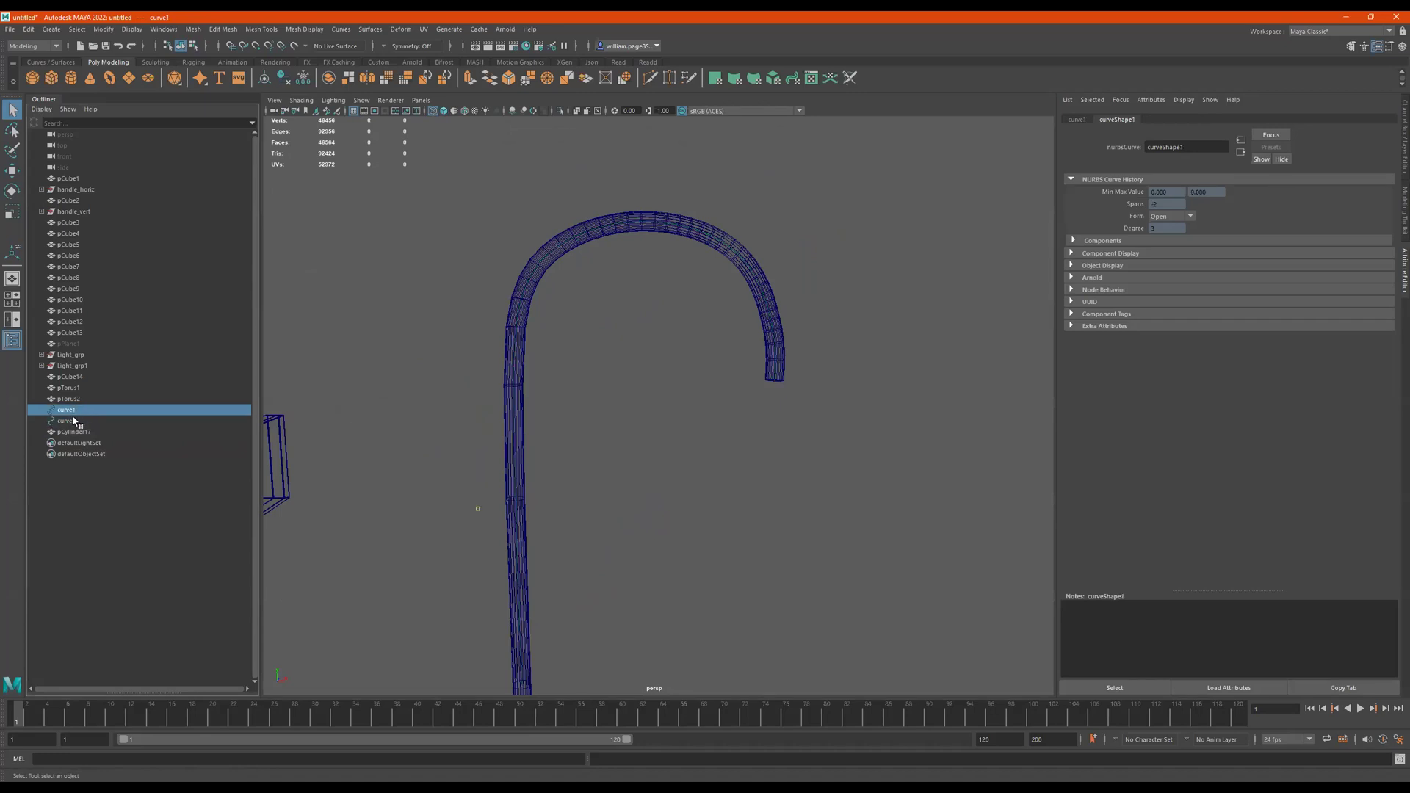
{"action": "left_click", "coordinate": [81, 411]}
{"action": "key", "text": "Delete"}
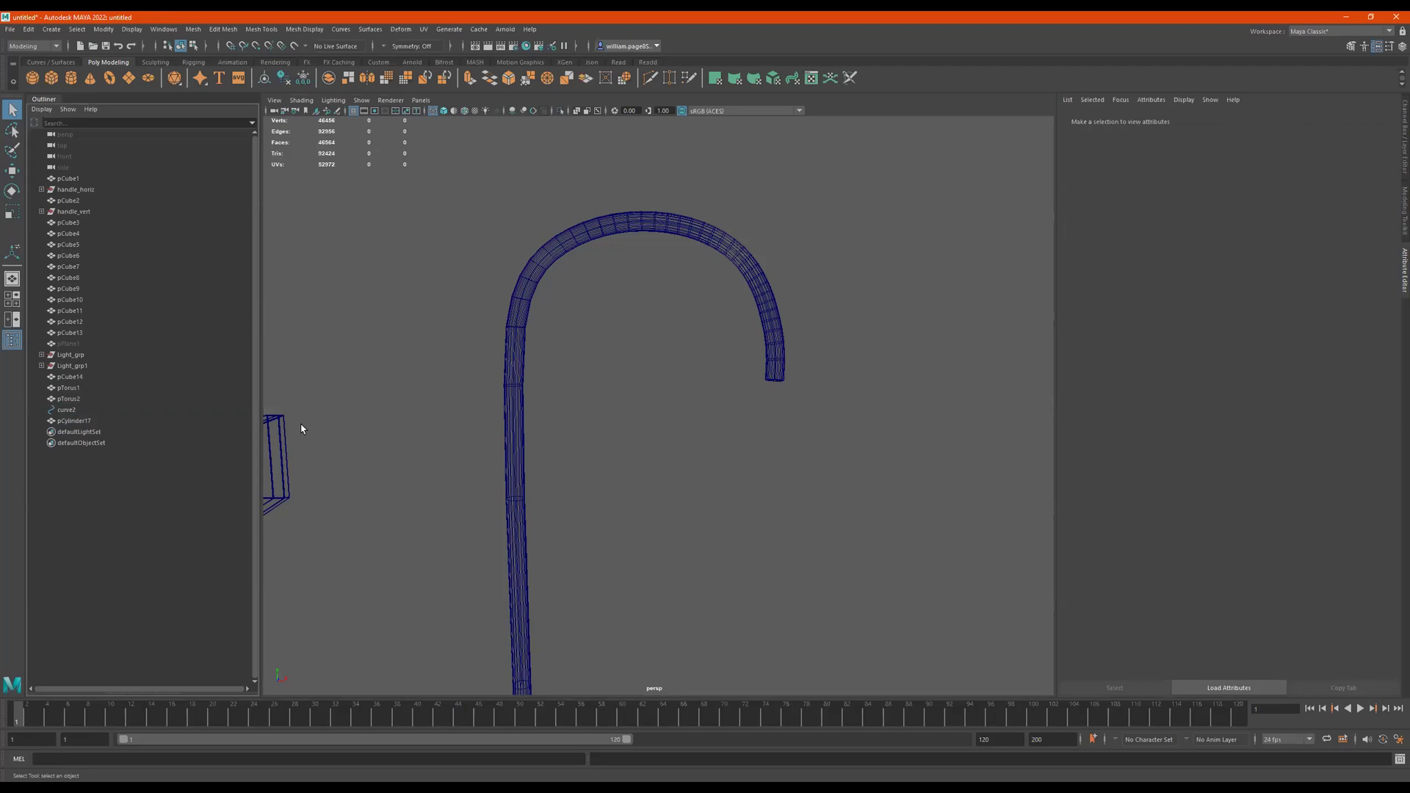
Show the control vertices of curve2 and select the one where the straight riser meets the bend
{"action": "left_click", "coordinate": [77, 410]}
{"action": "left_click_drag", "start_coordinate": [664, 414], "coordinate": [567, 394], "text": "alt"}
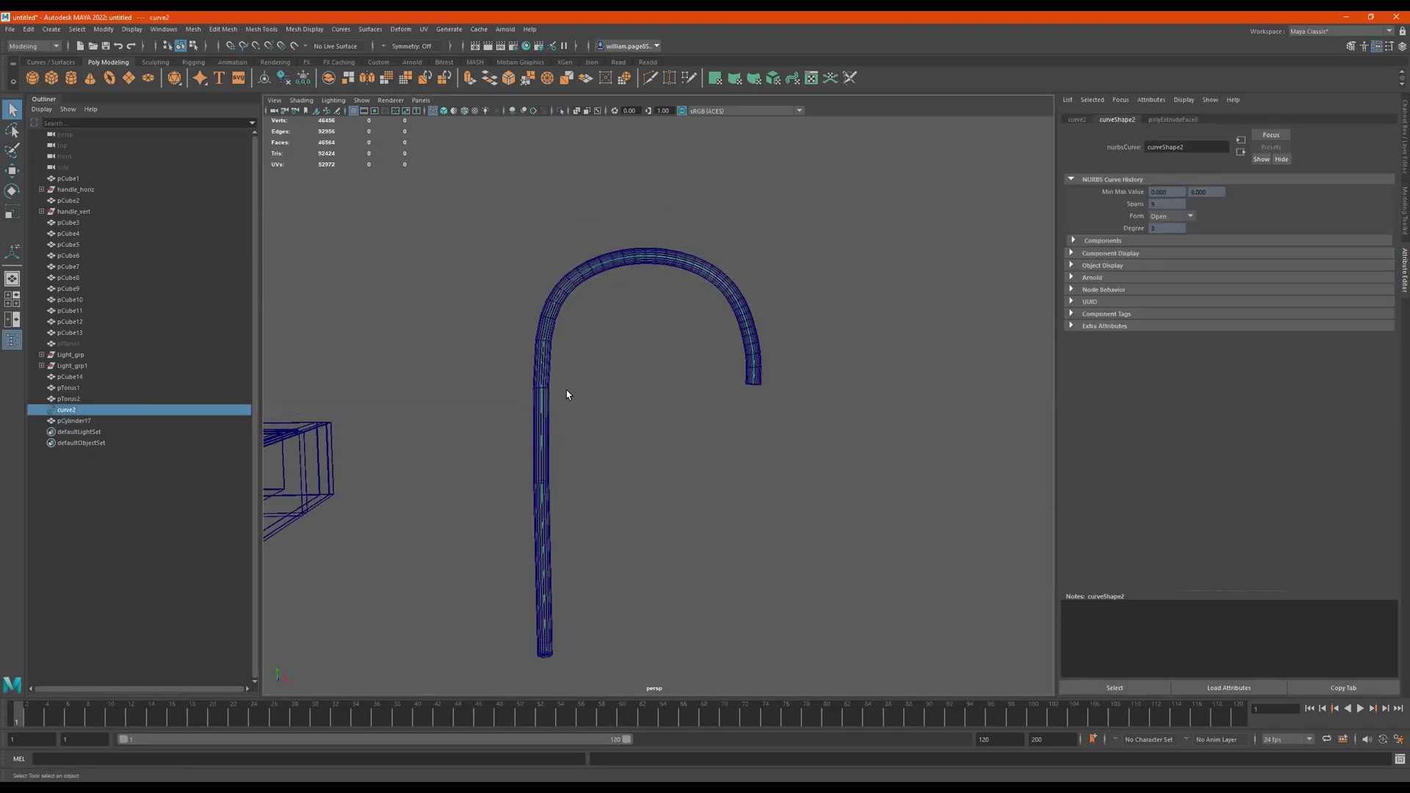
{"action": "right_click", "coordinate": [553, 310]}
{"action": "scroll", "coordinate": [338, 405], "scroll_direction": "up", "scroll_amount": 2}
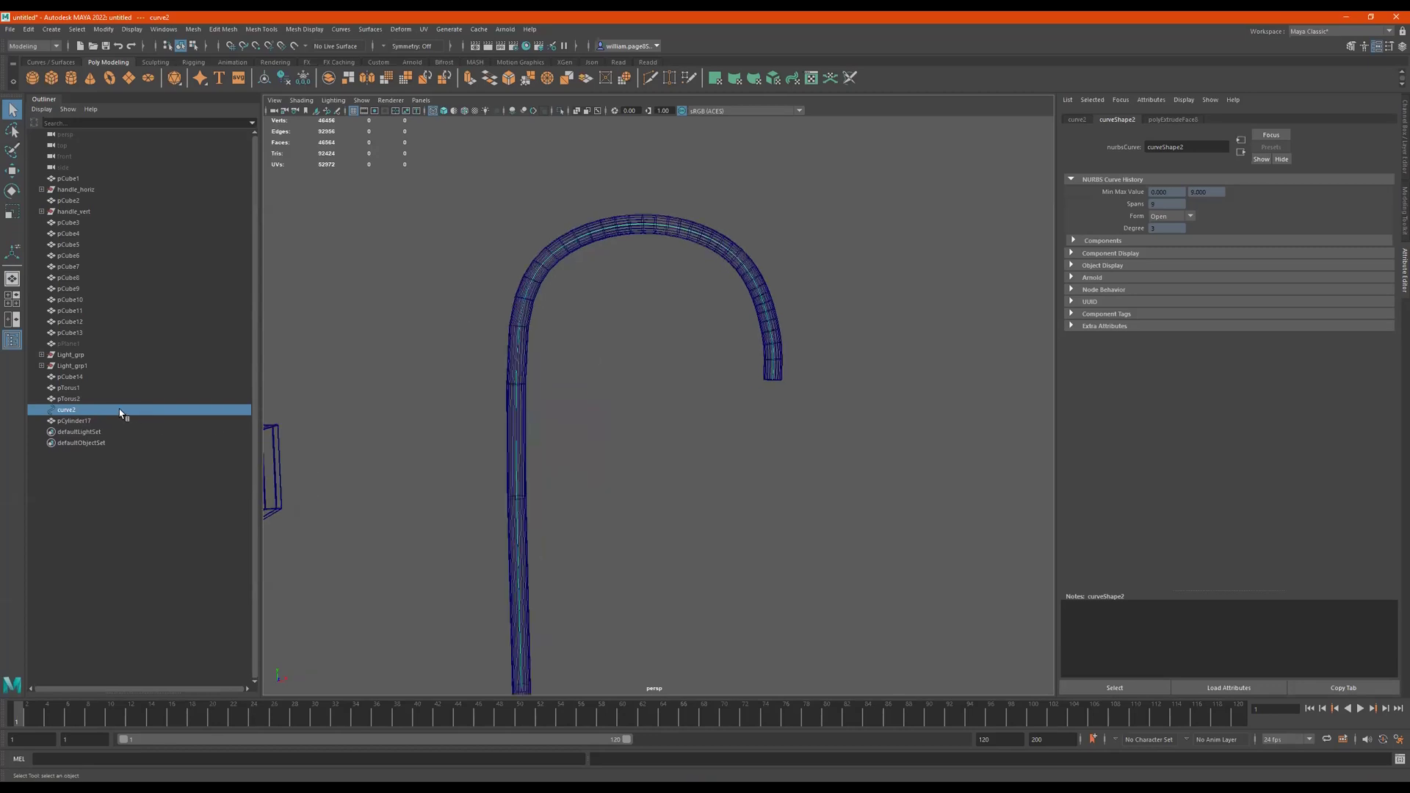
{"action": "scroll", "coordinate": [521, 434], "scroll_direction": "up", "scroll_amount": 3}
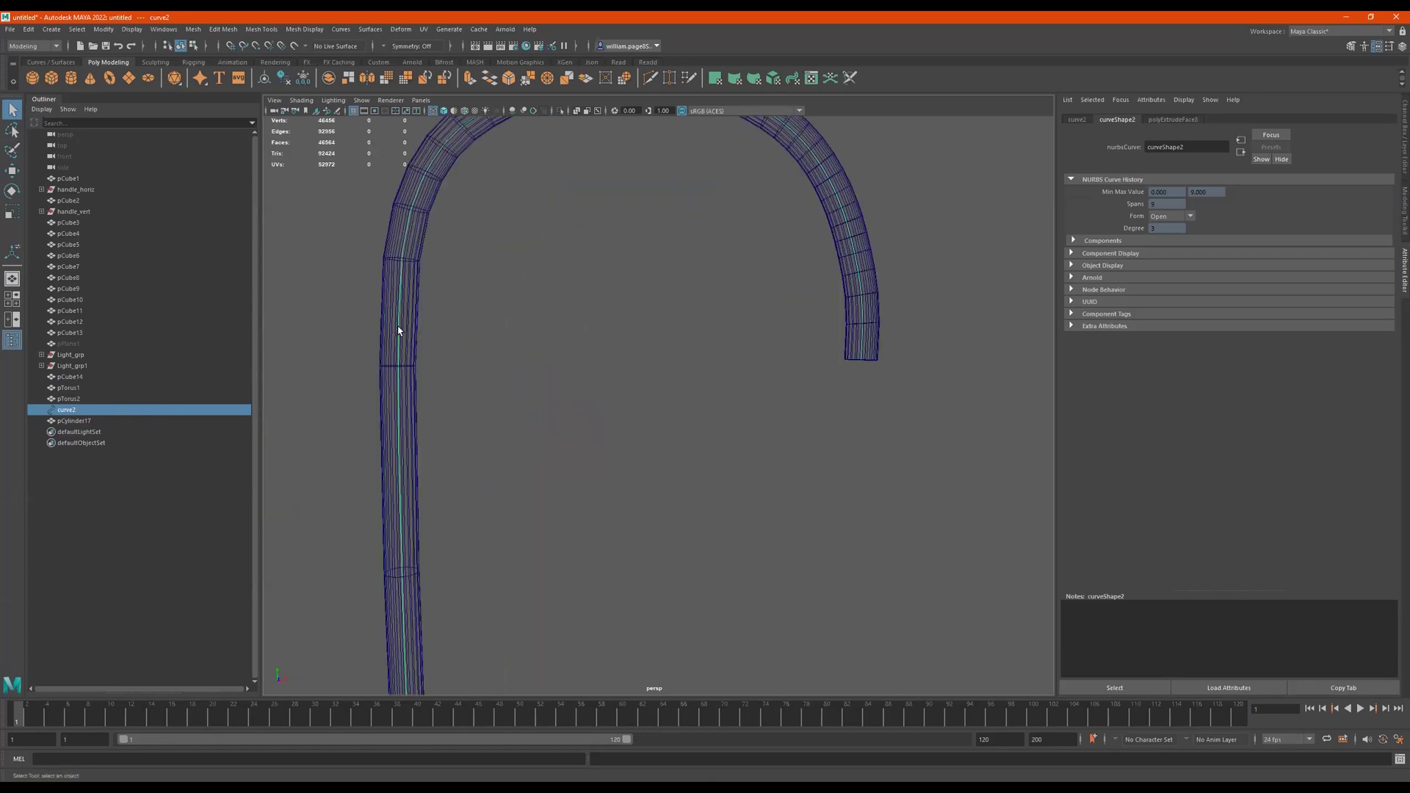
{"action": "right_click_drag", "start_coordinate": [398, 325], "coordinate": [296, 318]}
{"action": "scroll", "coordinate": [520, 353], "scroll_direction": "down", "scroll_amount": 3}
{"action": "left_click_drag", "start_coordinate": [541, 346], "coordinate": [376, 397]}
{"action": "scroll", "coordinate": [425, 409], "scroll_direction": "down", "scroll_amount": 2}
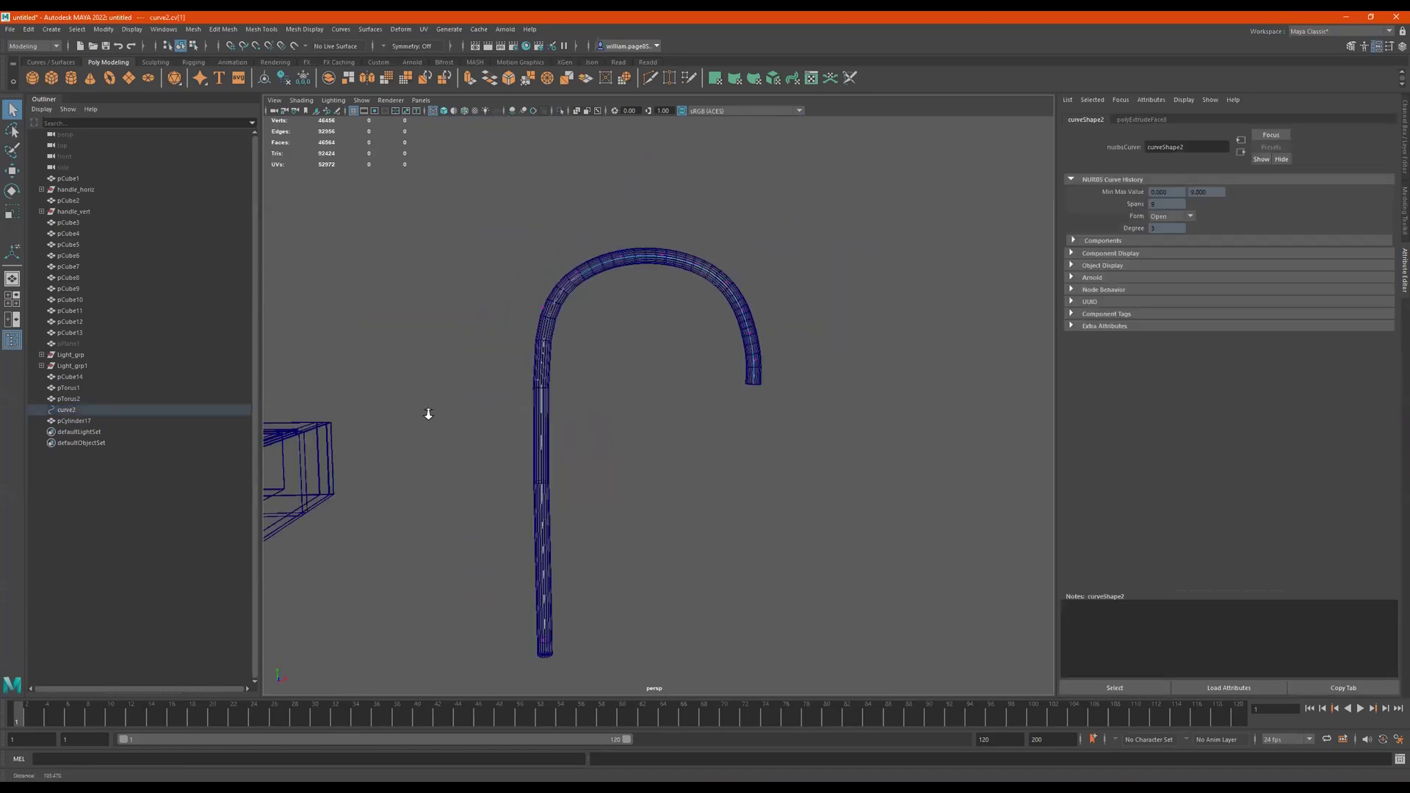
Move the selected curve2 control vertex sideways to straighten the faucet tube's riser, checking it in shaded display
{"action": "scroll", "coordinate": [566, 394], "scroll_direction": "up", "scroll_amount": 1}
{"action": "key", "text": "w"}
{"action": "mouse_move", "coordinate": [564, 379]}
{"action": "left_mouse_down"}
{"action": "mouse_move", "coordinate": [539, 379]}
{"action": "mouse_move", "coordinate": [596, 385]}
{"action": "mouse_move", "coordinate": [533, 384]}
{"action": "mouse_move", "coordinate": [620, 386]}
{"action": "mouse_move", "coordinate": [585, 387]}
{"action": "left_mouse_up"}
{"action": "key", "text": "5"}
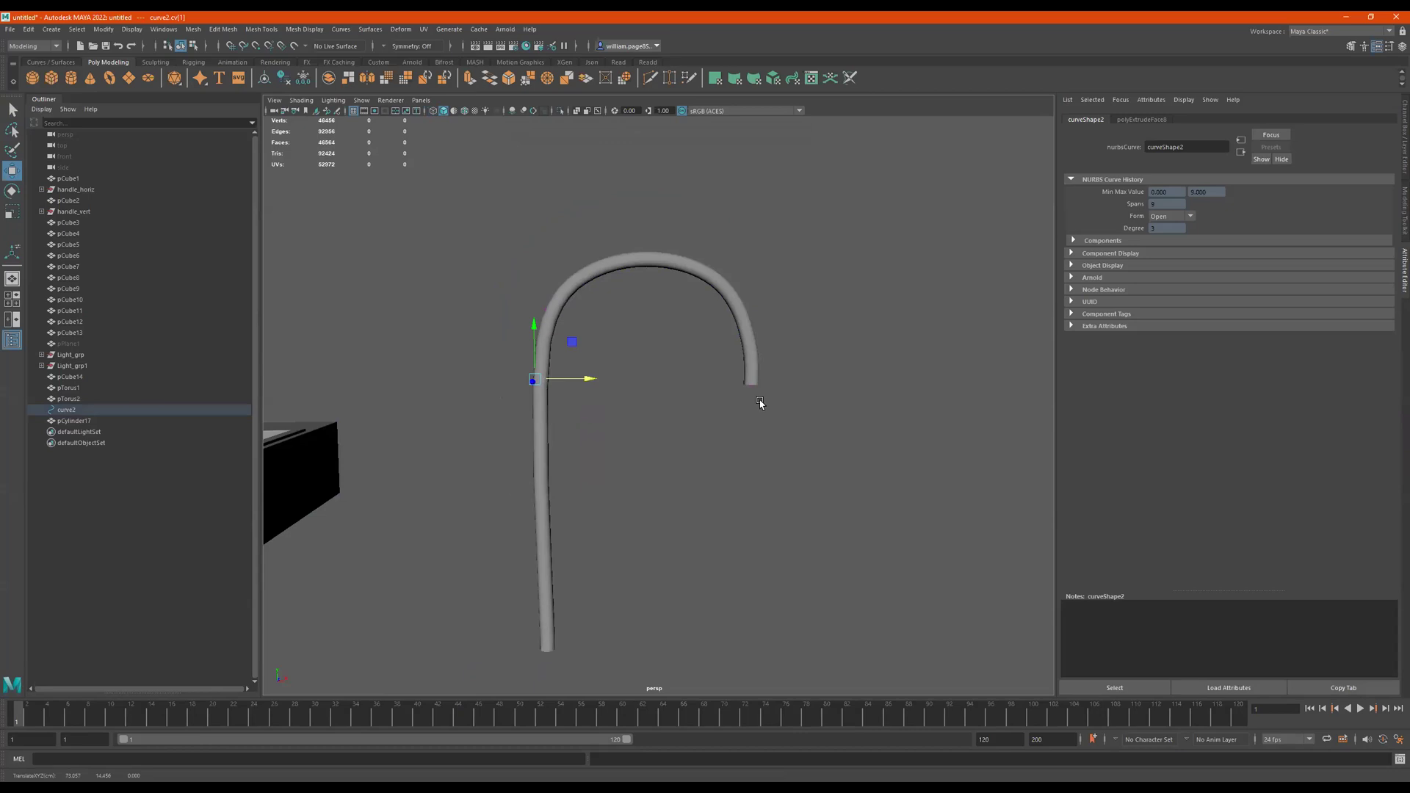
{"action": "mouse_move", "coordinate": [732, 384]}
{"action": "left_mouse_down", "text": "alt"}
{"action": "mouse_move", "coordinate": [749, 381]}
{"action": "mouse_move", "coordinate": [719, 387]}
{"action": "left_mouse_up", "text": "alt"}
{"action": "left_click_drag", "start_coordinate": [653, 417], "coordinate": [850, 377], "text": "alt"}
{"action": "left_click", "coordinate": [813, 381]}
{"action": "scroll", "coordinate": [830, 382], "scroll_direction": "down", "scroll_amount": 4}
{"action": "left_click_drag", "start_coordinate": [712, 397], "coordinate": [749, 397], "text": "alt"}
{"action": "left_click_drag", "start_coordinate": [536, 402], "coordinate": [535, 404]}
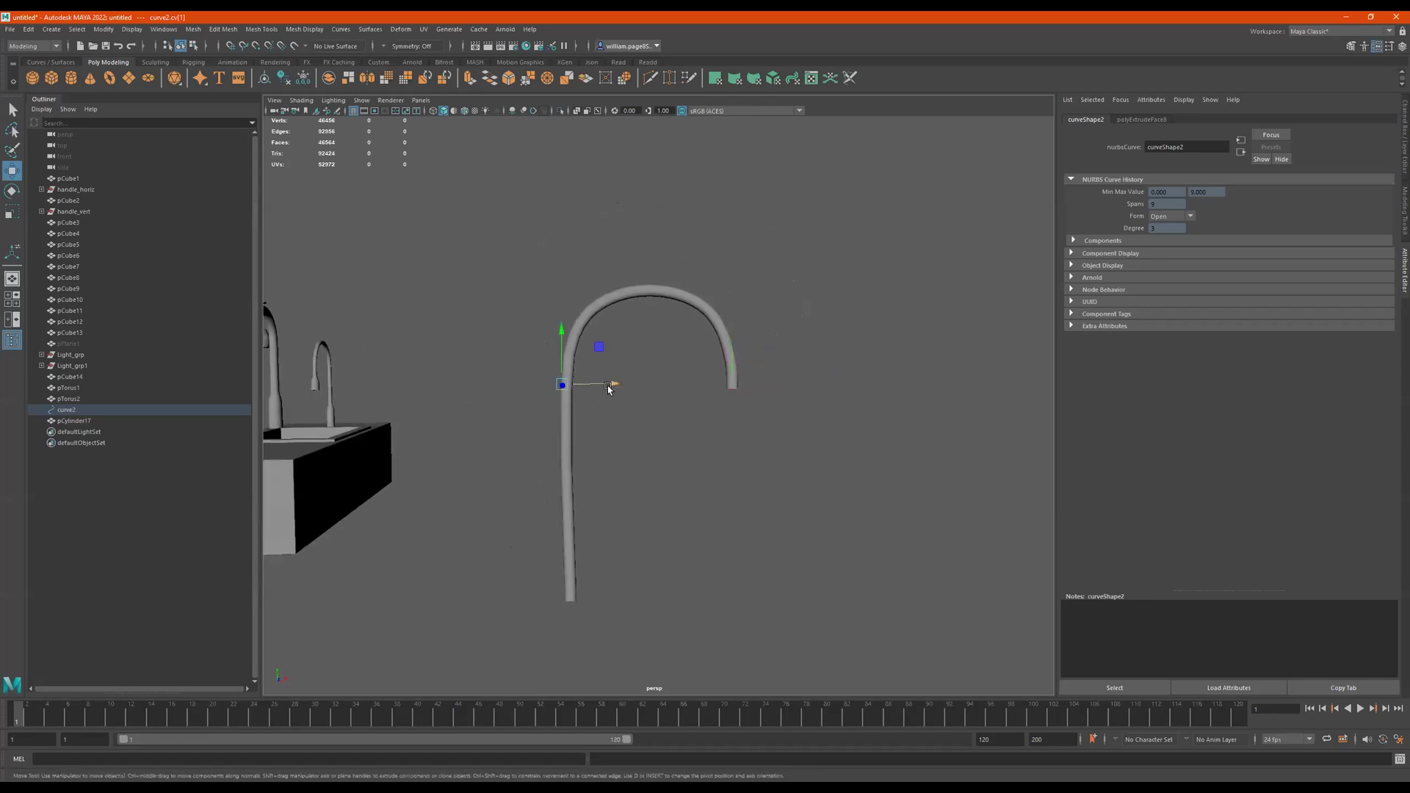
Delete the construction history of the faucet tube pCylinder17 and deselect it
{"action": "left_click", "coordinate": [569, 514]}
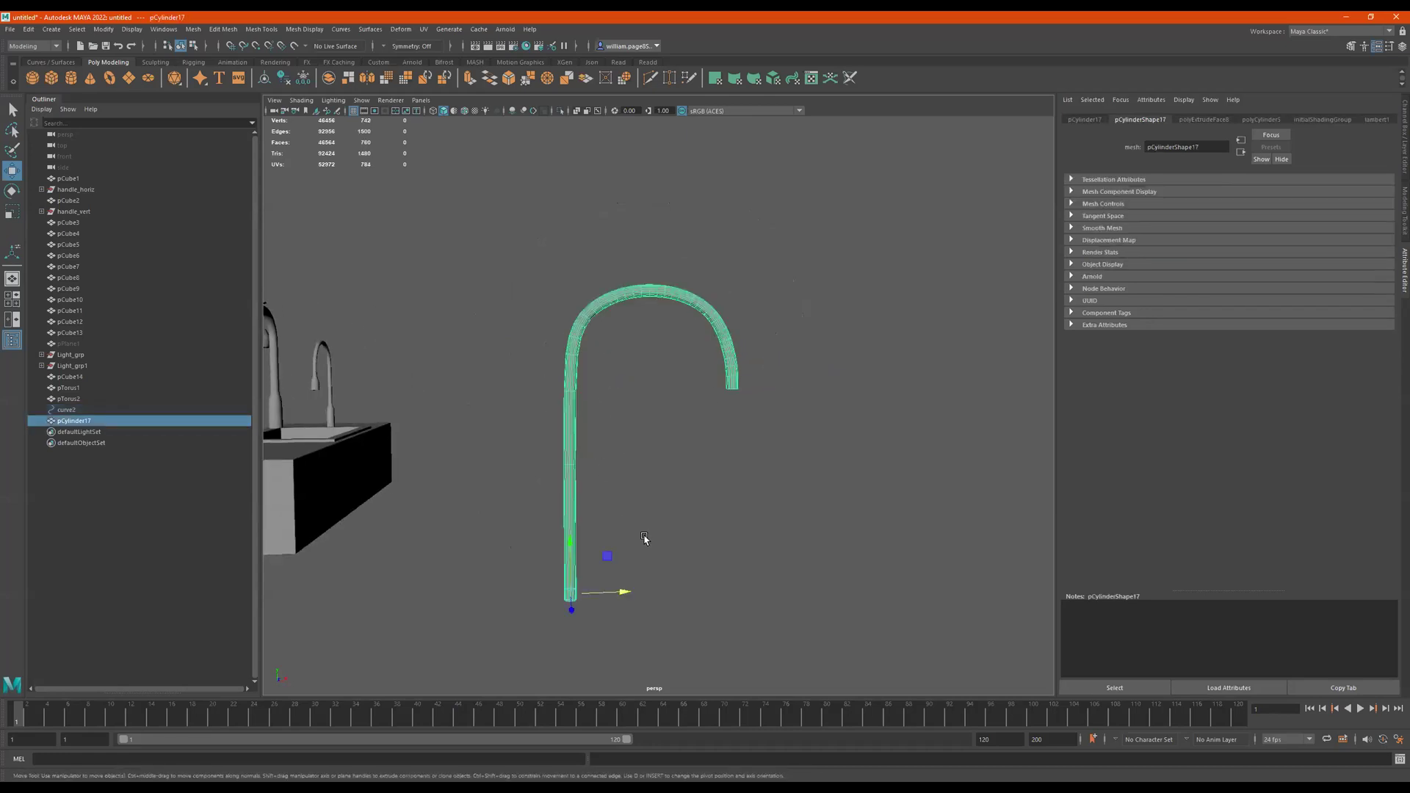
{"action": "left_click_drag", "start_coordinate": [581, 459], "coordinate": [544, 321], "text": "alt"}
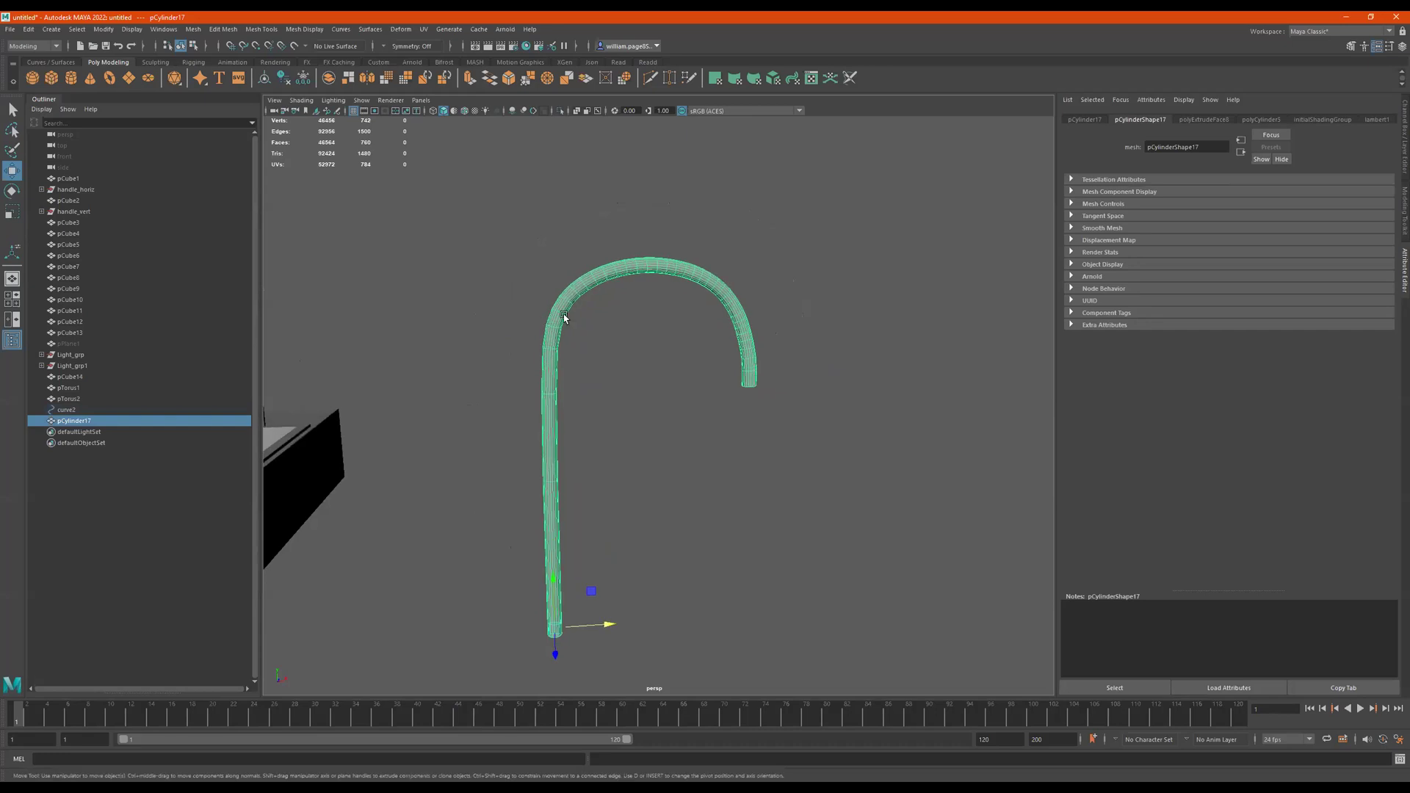
{"action": "left_click", "coordinate": [284, 78]}
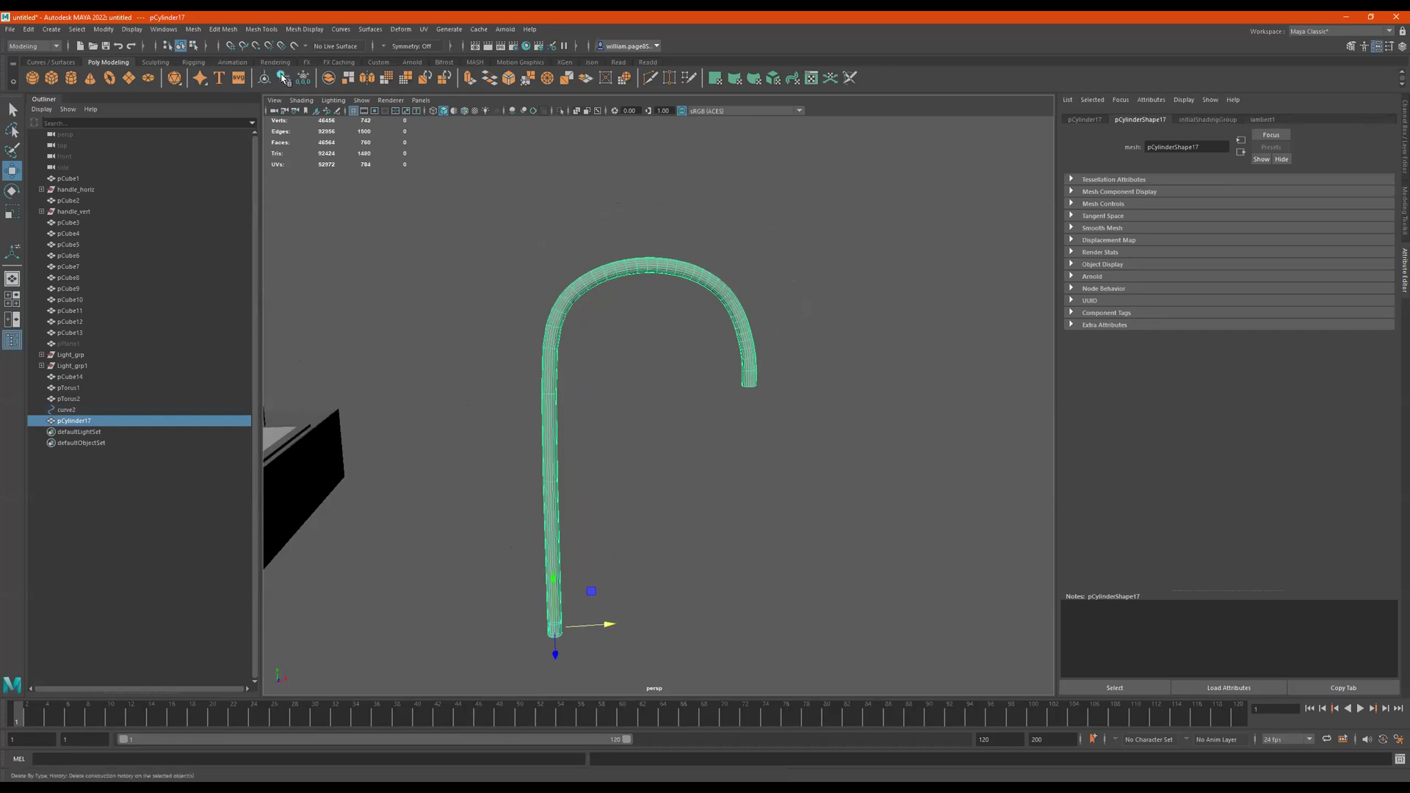
{"action": "left_click", "coordinate": [644, 418]}
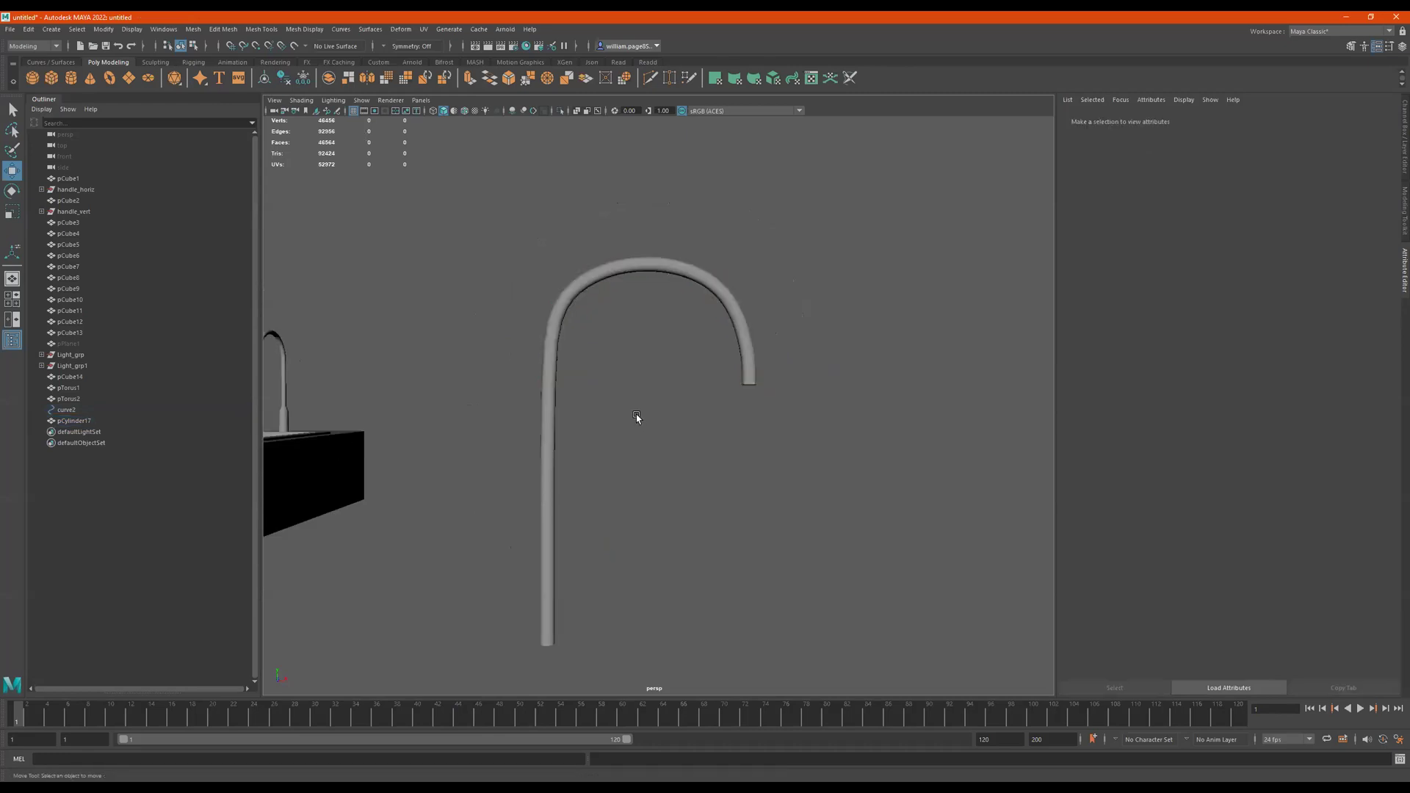
Select only the end-cap faces at the spout opening of the faucet tube
{"action": "left_click", "coordinate": [552, 360]}
{"action": "left_click_drag", "start_coordinate": [649, 374], "coordinate": [671, 377], "text": "alt"}
{"action": "right_click_drag", "start_coordinate": [671, 377], "coordinate": [865, 375], "text": "alt"}
{"action": "middle_click_drag", "start_coordinate": [866, 375], "coordinate": [712, 396], "text": "alt"}
{"action": "right_click_drag", "start_coordinate": [719, 359], "coordinate": [815, 346], "text": "alt"}
{"action": "left_click_drag", "start_coordinate": [815, 346], "coordinate": [819, 341], "text": "alt"}
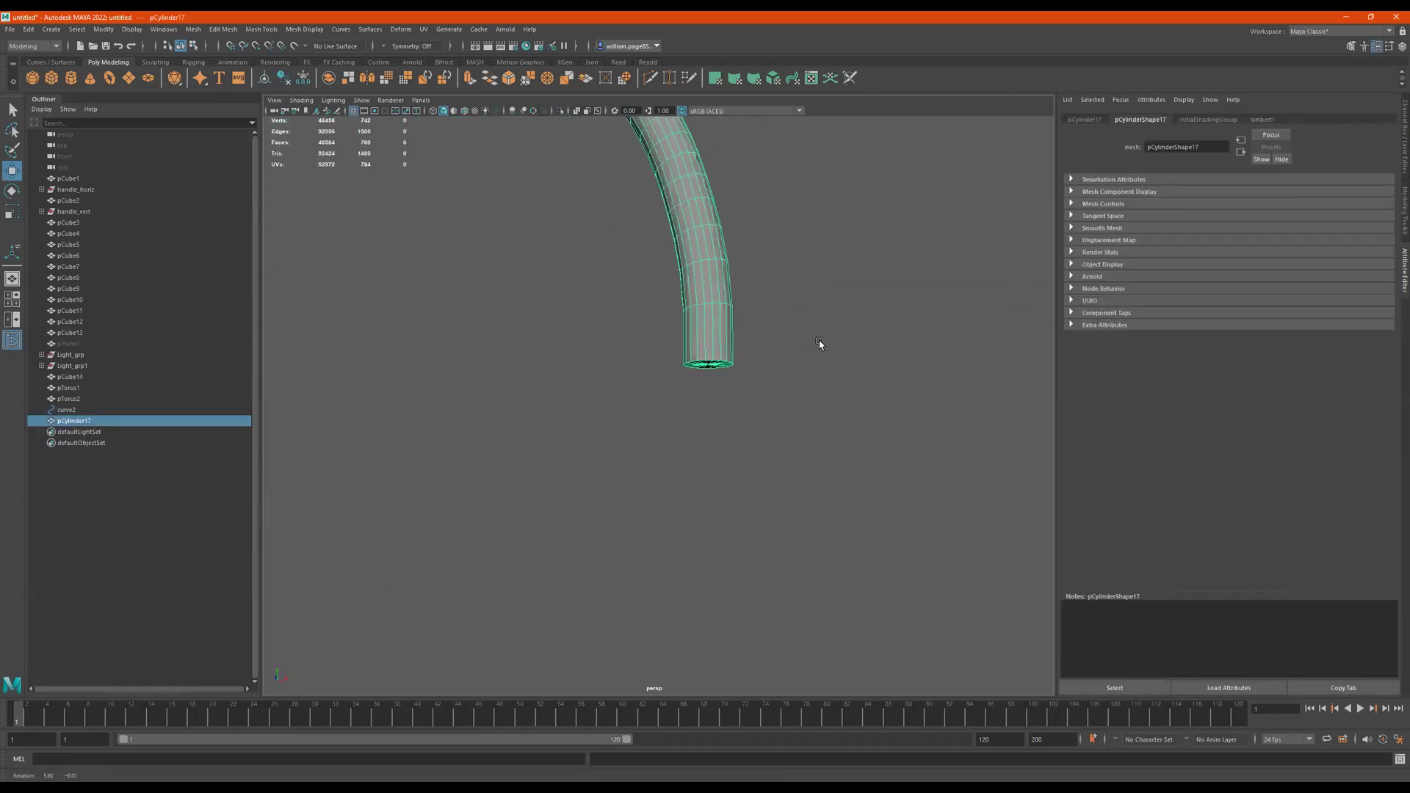
{"action": "right_click_drag", "start_coordinate": [691, 368], "coordinate": [691, 397]}
{"action": "left_click_drag", "start_coordinate": [683, 373], "coordinate": [764, 367], "text": "alt"}
{"action": "left_click_drag", "start_coordinate": [847, 295], "coordinate": [596, 347], "text": "ctrl"}
Extrude the spout's end-cap faces downward and scale them up into a flared end
{"action": "left_click_drag", "start_coordinate": [779, 406], "coordinate": [731, 446], "text": "alt"}
{"action": "key", "text": "ctrl+e"}
{"action": "key", "text": "r"}
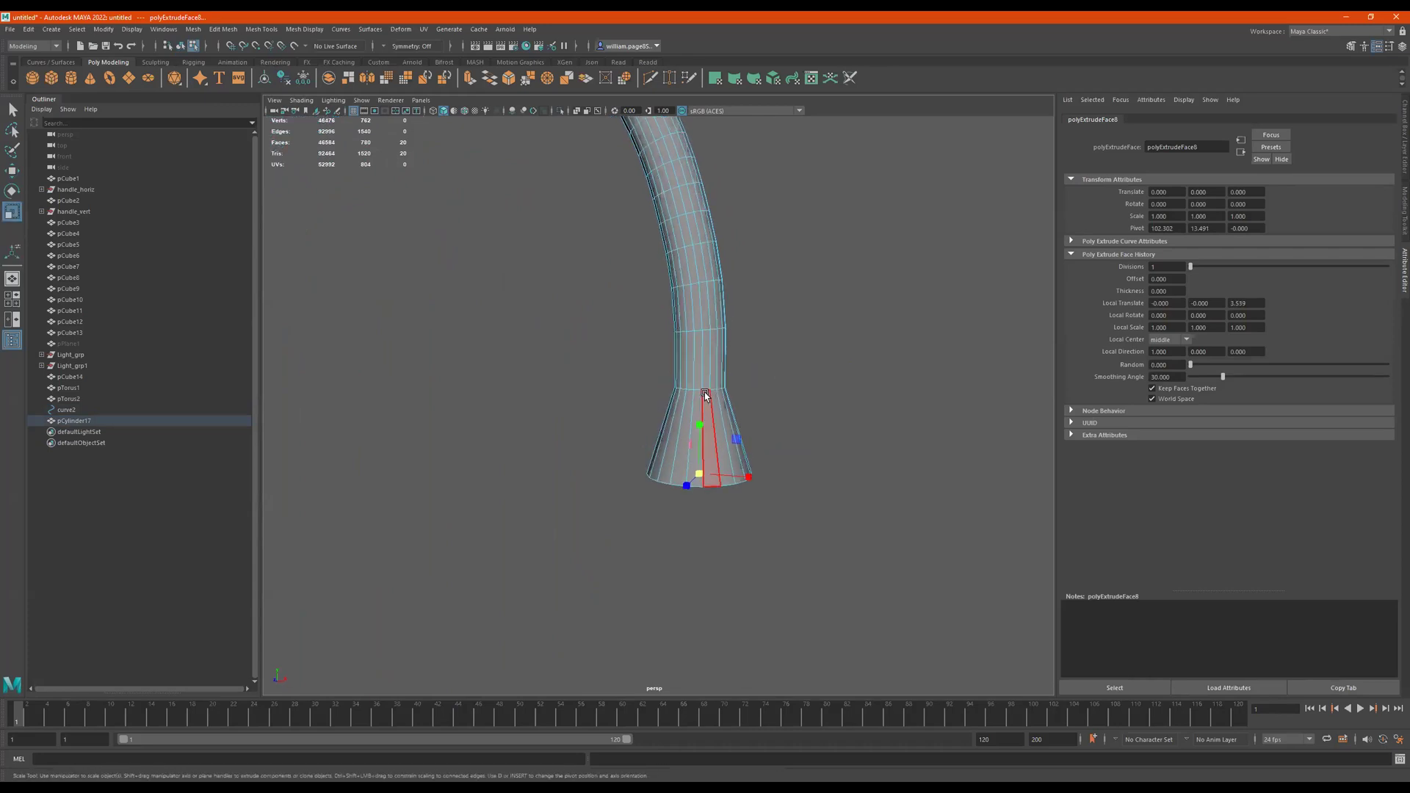
Select the edge loop at the top of the flare and scale it outward to form a cylindrical spray head
{"action": "right_click_drag", "start_coordinate": [714, 434], "coordinate": [723, 352]}
{"action": "double_click", "coordinate": [697, 390]}
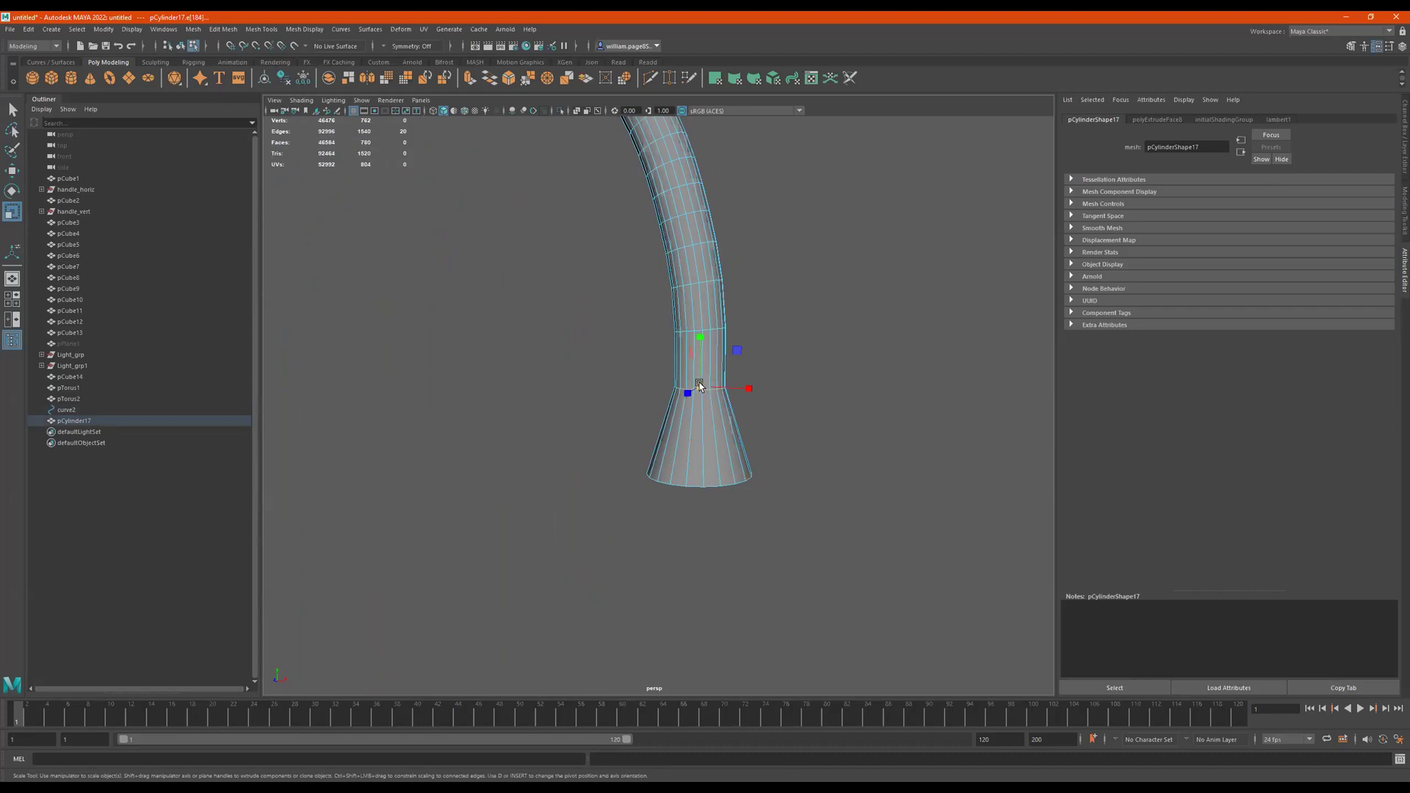
{"action": "left_click_drag", "start_coordinate": [699, 385], "coordinate": [740, 337]}
{"action": "scroll", "coordinate": [720, 406], "scroll_direction": "down", "scroll_amount": 6}
{"action": "middle_click_drag", "start_coordinate": [741, 337], "coordinate": [771, 214], "text": "alt"}
{"action": "scroll", "coordinate": [763, 257], "scroll_direction": "down", "scroll_amount": 1}
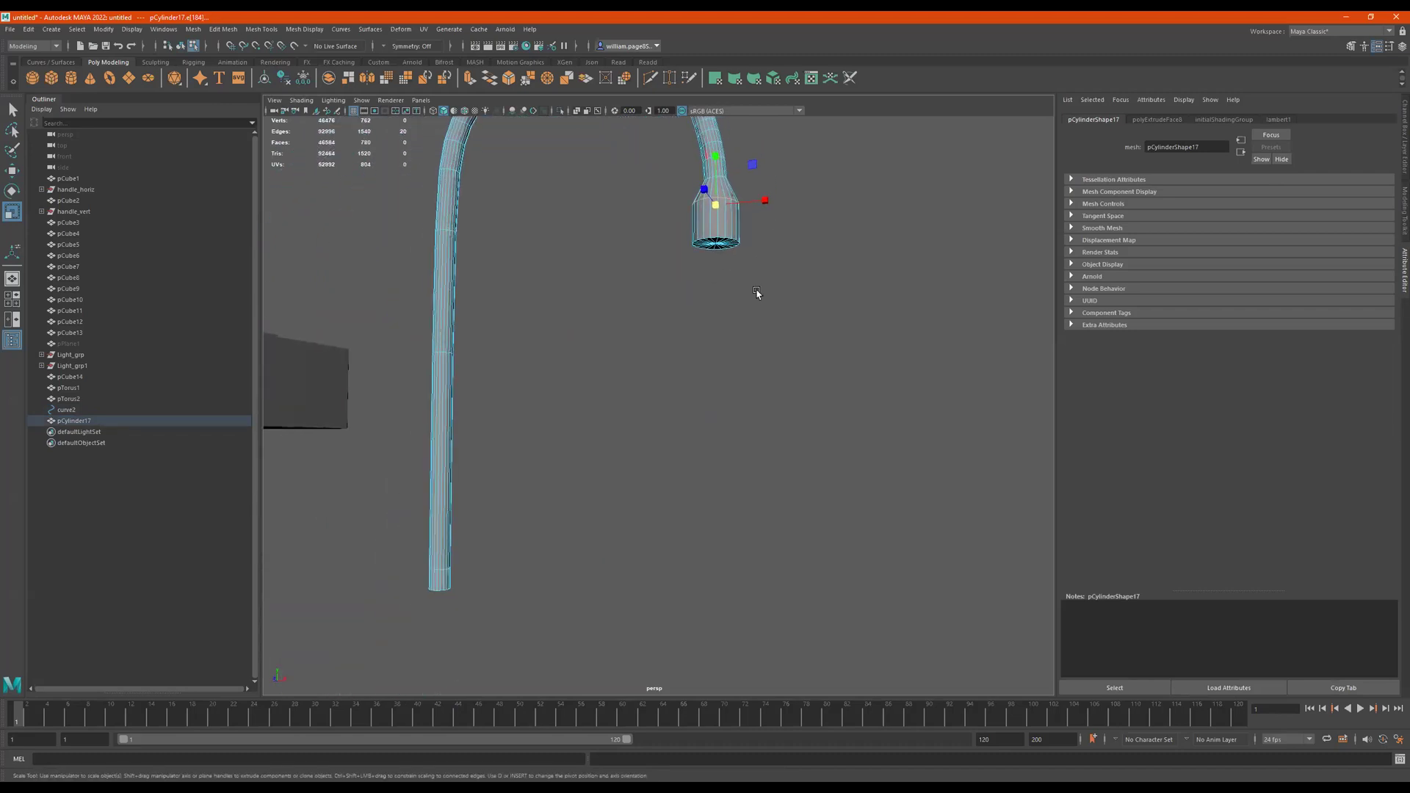
Select only the bottom cap faces of the spray head, leaving its side faces out of the selection
{"action": "middle_click_drag", "start_coordinate": [757, 292], "coordinate": [642, 343], "text": "alt"}
{"action": "right_click_drag", "start_coordinate": [642, 344], "coordinate": [841, 315], "text": "alt"}
{"action": "left_click_drag", "start_coordinate": [841, 315], "coordinate": [727, 304], "text": "alt"}
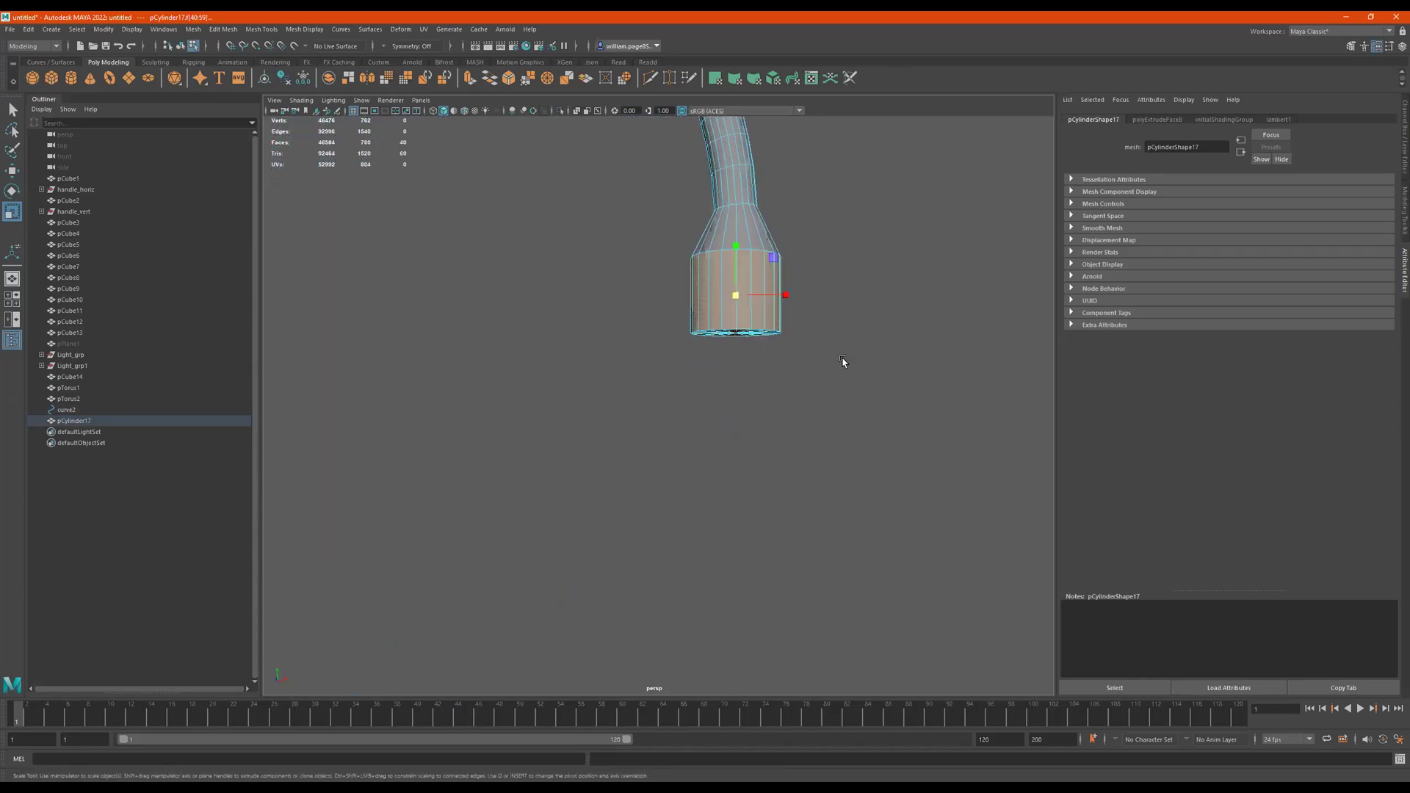
{"action": "left_click_drag", "start_coordinate": [841, 364], "coordinate": [671, 330]}
{"action": "left_click_drag", "start_coordinate": [932, 238], "coordinate": [658, 274], "text": "ctrl"}
{"action": "left_click_drag", "start_coordinate": [745, 314], "coordinate": [752, 308], "text": "alt"}
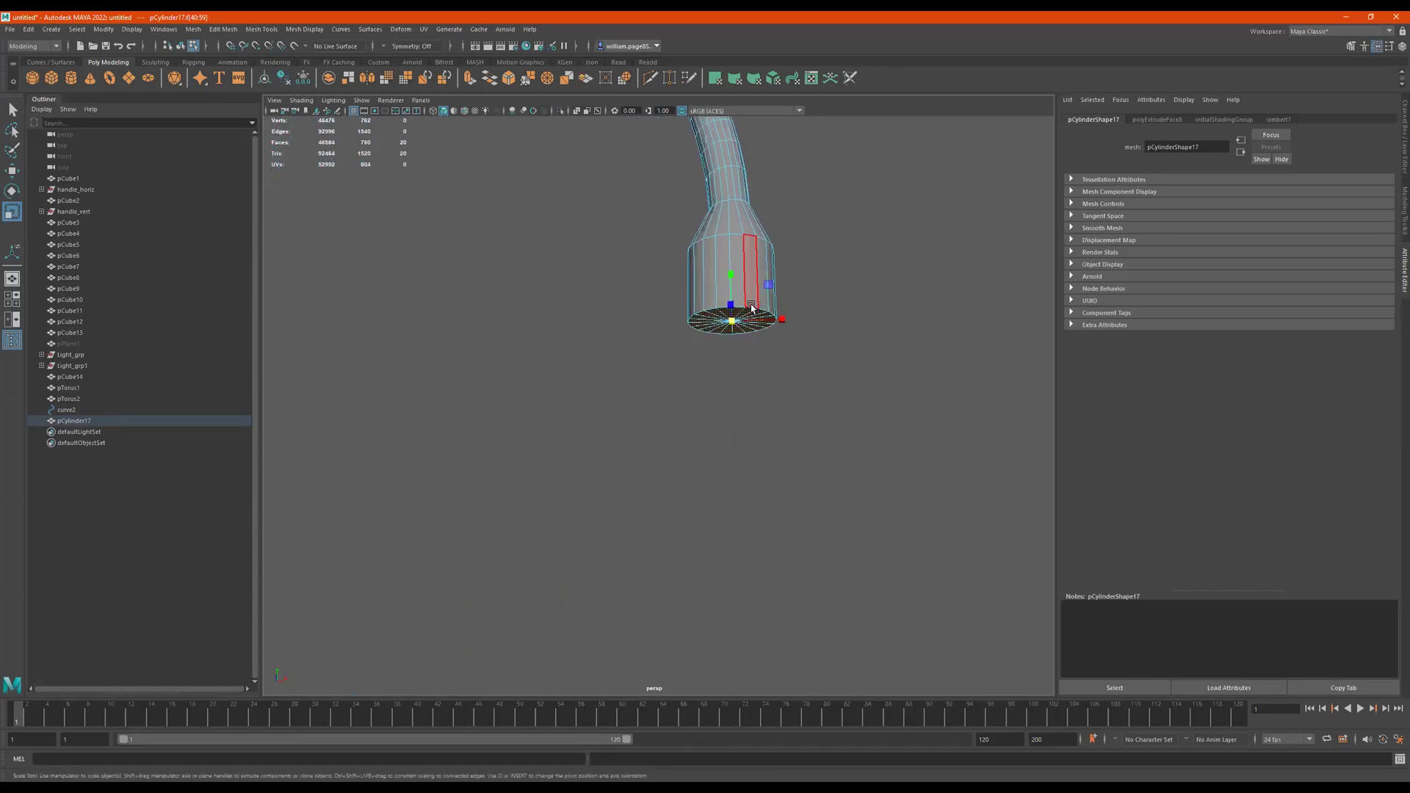
Extrude the bottom cap faces inward as a rim and extrude them again upward to hollow the spray head
{"action": "right_click_drag", "start_coordinate": [753, 308], "coordinate": [882, 411], "text": "shift"}
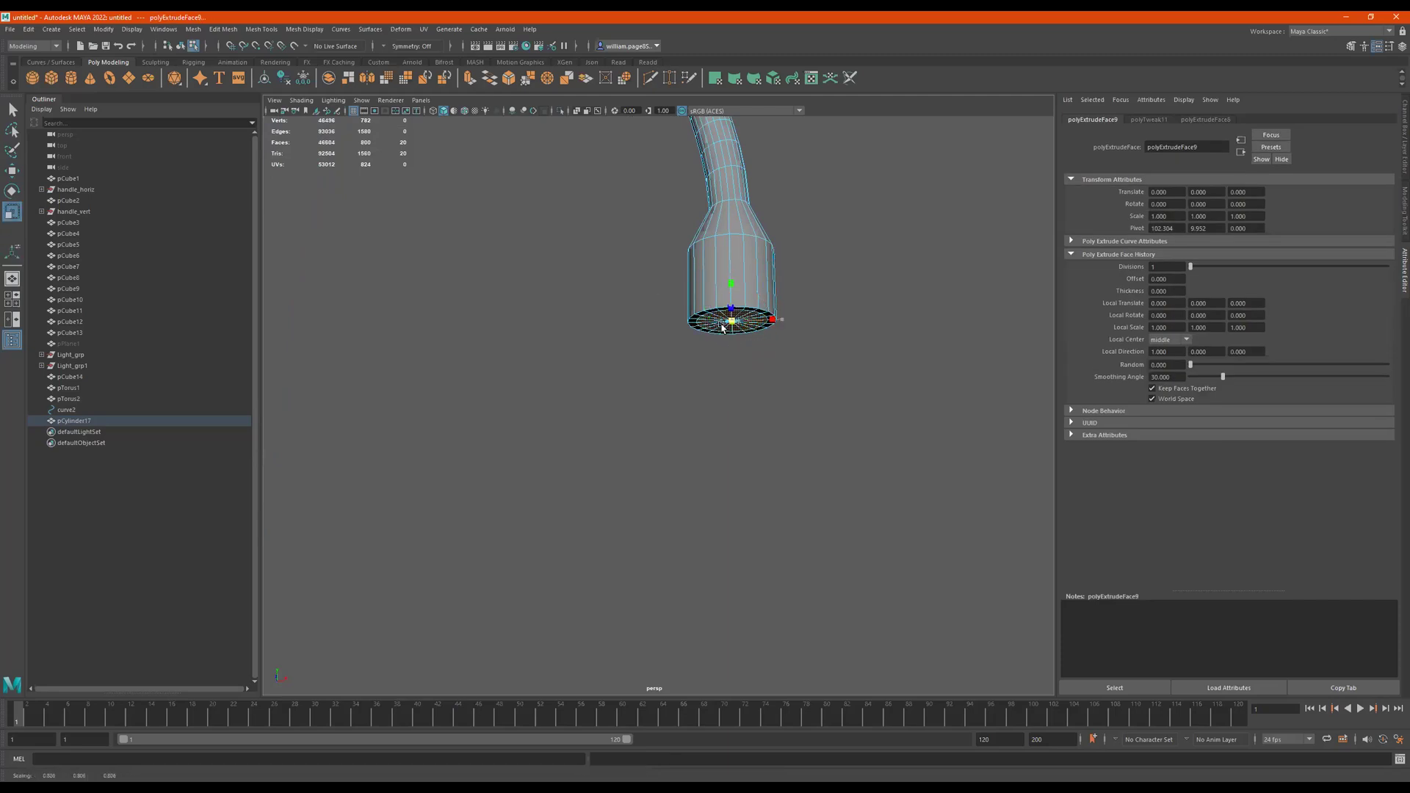
{"action": "key", "text": "ctrl+e"}
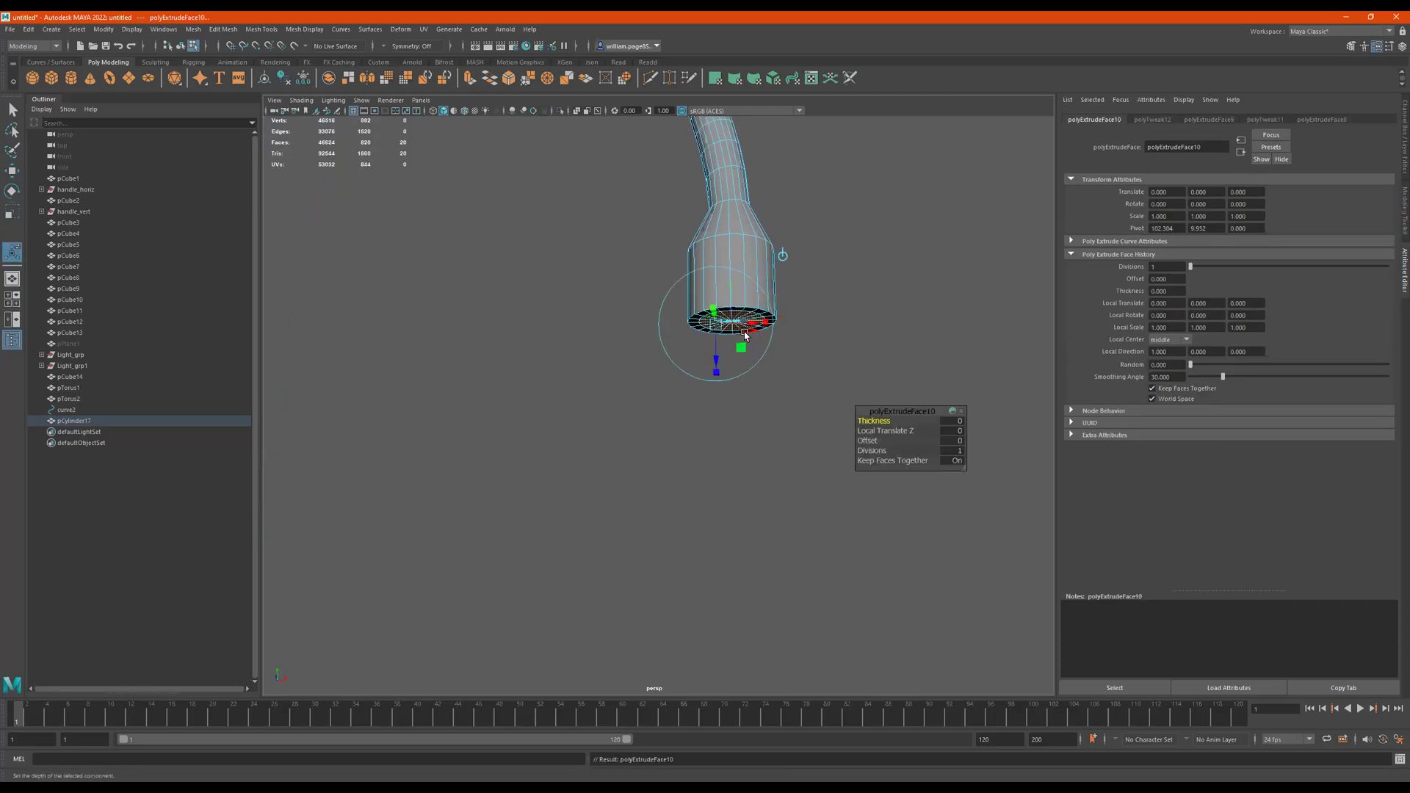
{"action": "key", "text": "w"}
{"action": "left_click_drag", "start_coordinate": [730, 279], "coordinate": [725, 241]}
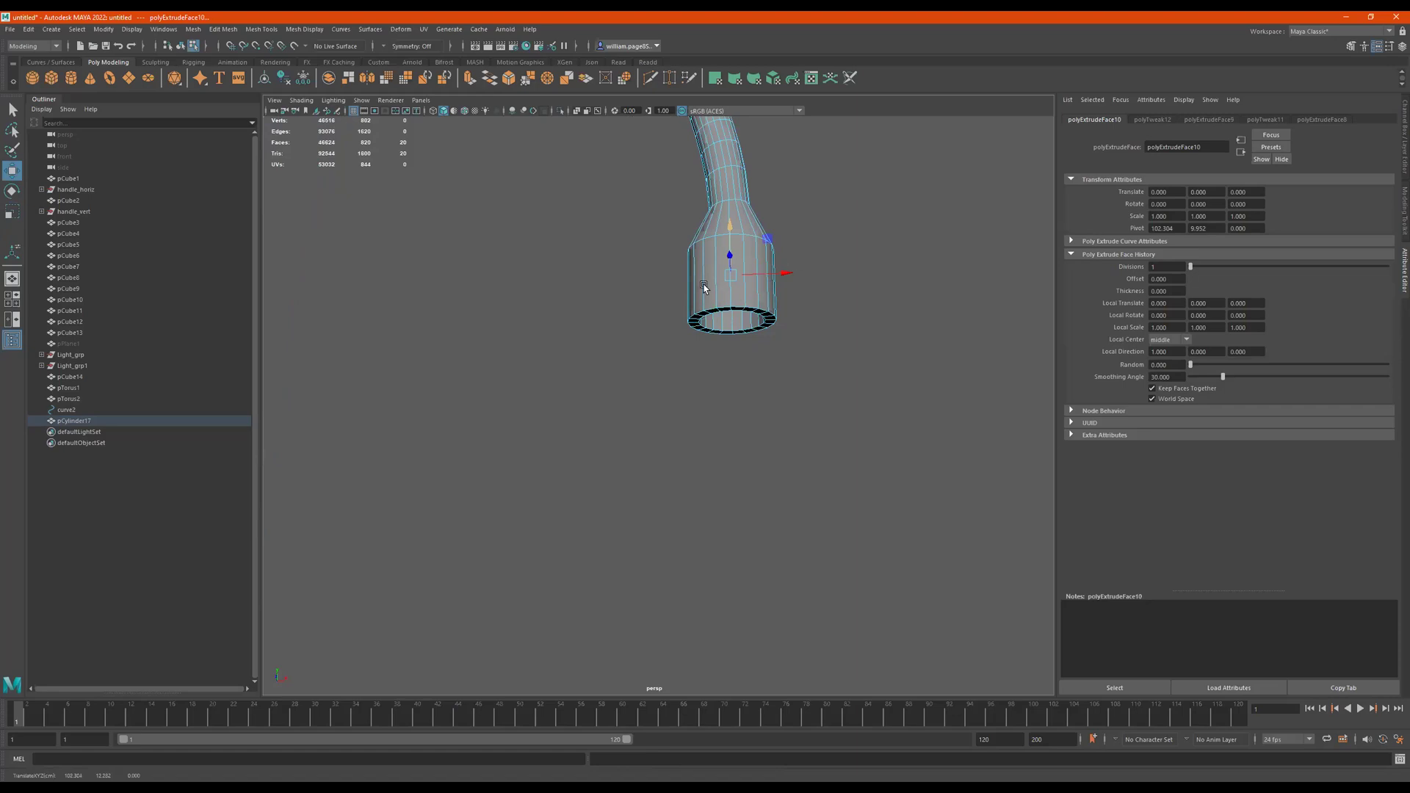
Return the faucet to object mode and scale it down toward the size of the existing sink faucets
{"action": "scroll", "coordinate": [704, 287], "scroll_direction": "down", "scroll_amount": 6}
{"action": "left_click_drag", "start_coordinate": [633, 366], "coordinate": [721, 326], "text": "alt"}
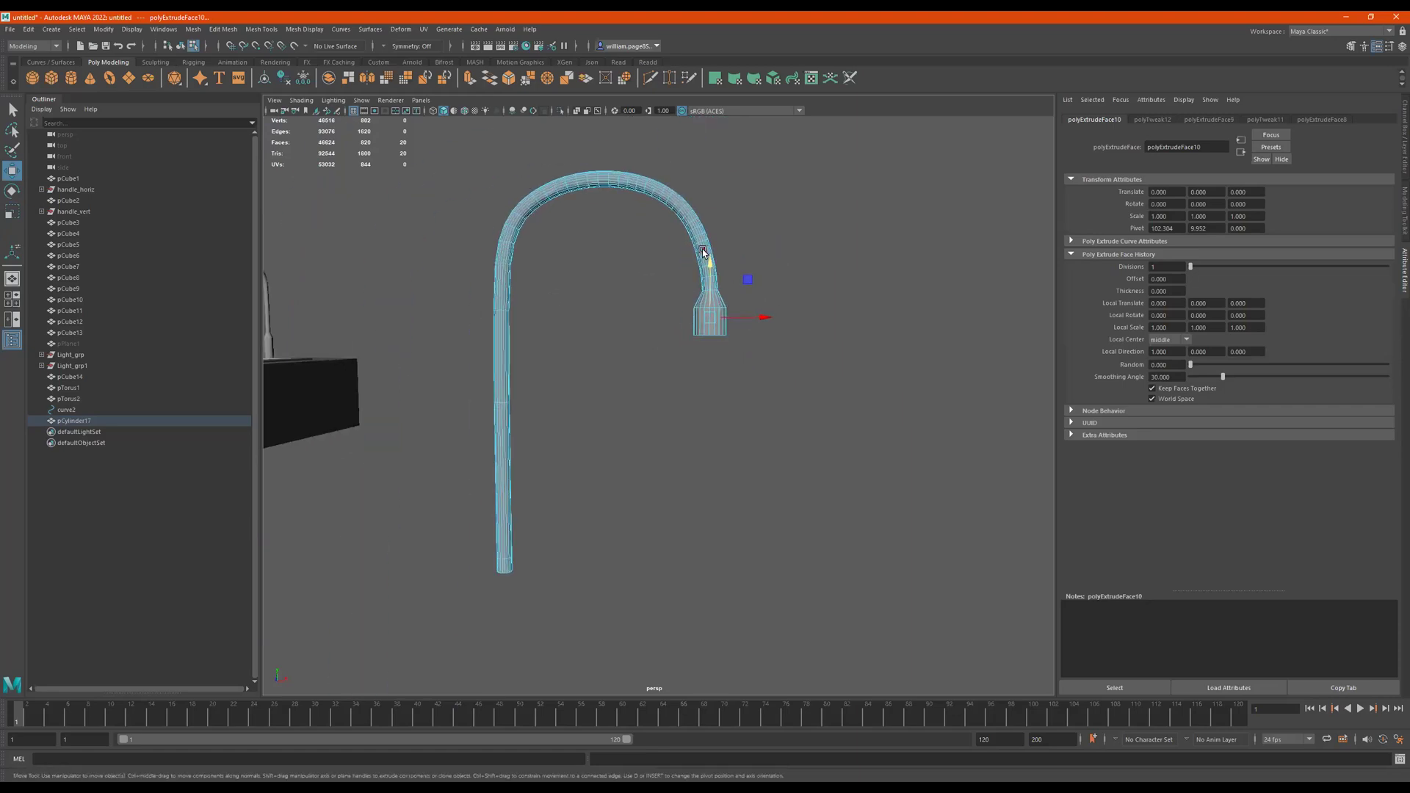
{"action": "key", "text": "F8"}
{"action": "left_click_drag", "start_coordinate": [883, 207], "coordinate": [748, 349], "text": "alt"}
{"action": "middle_click_drag", "start_coordinate": [748, 349], "coordinate": [796, 388], "text": "alt"}
{"action": "left_click_drag", "start_coordinate": [797, 388], "coordinate": [726, 355], "text": "alt"}
{"action": "scroll", "coordinate": [723, 406], "scroll_direction": "down", "scroll_amount": 5}
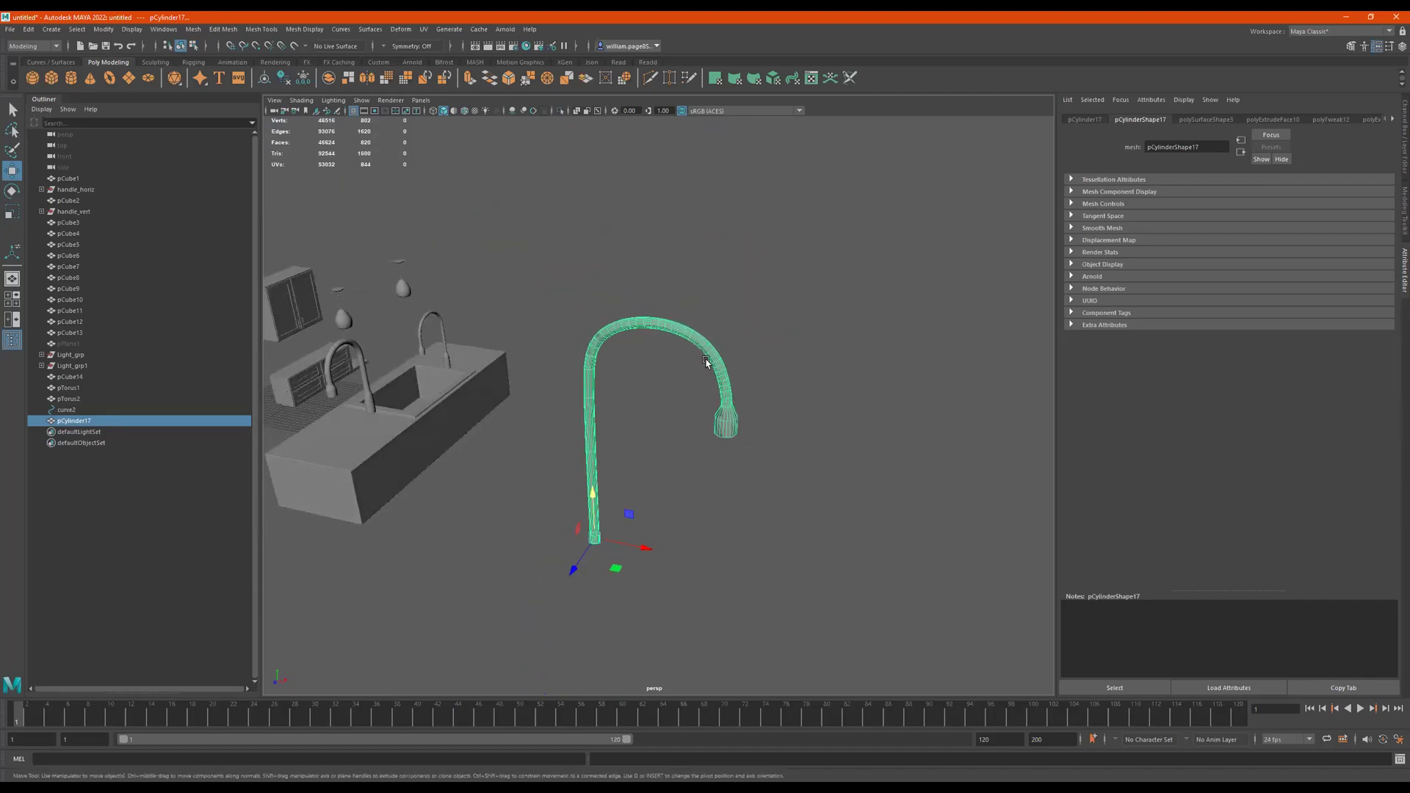
{"action": "scroll", "coordinate": [718, 369], "scroll_direction": "down", "scroll_amount": 2}
{"action": "key", "text": "r"}
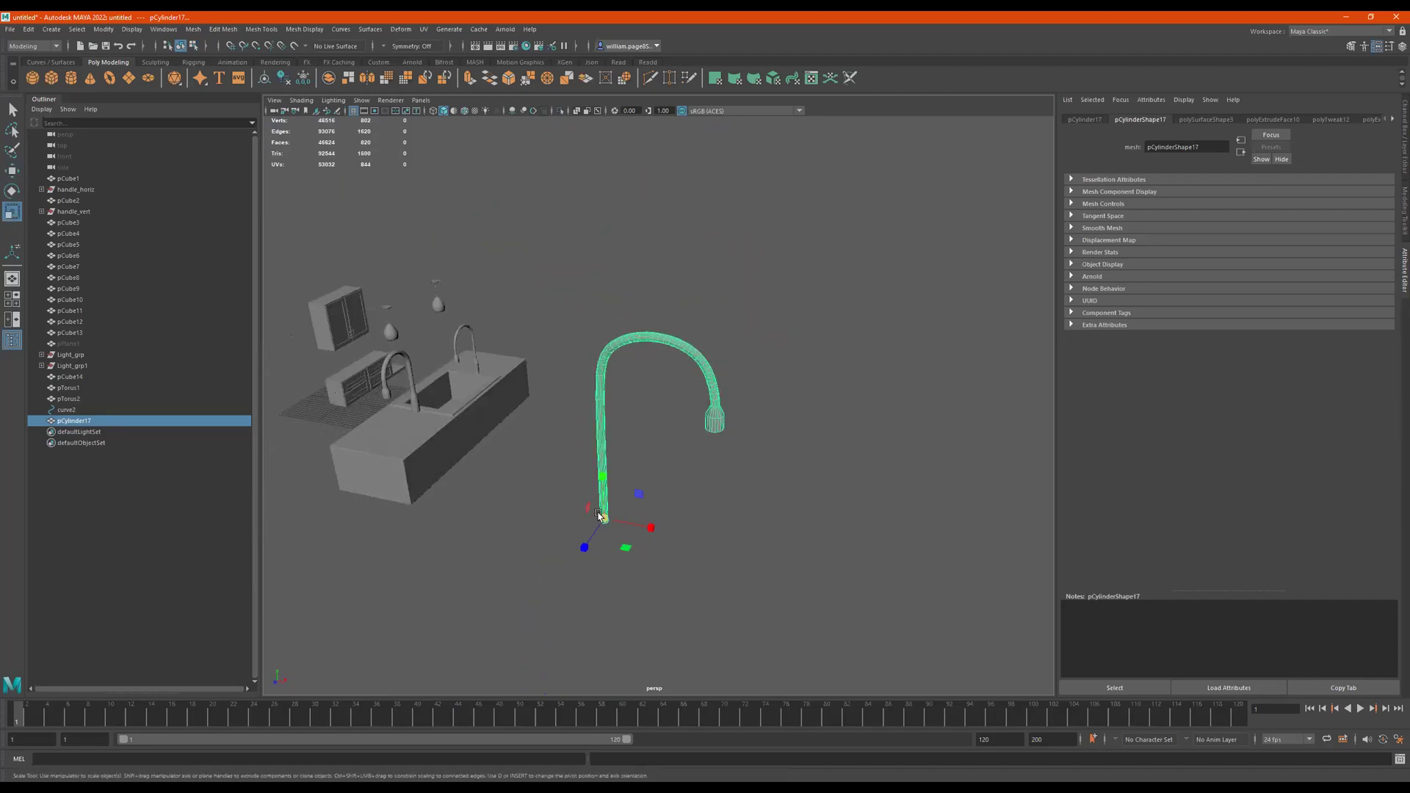
{"action": "left_click_drag", "start_coordinate": [604, 519], "coordinate": [481, 534]}
Move the new faucet across the scene onto the sink counter
{"action": "key", "text": "w"}
{"action": "left_click_drag", "start_coordinate": [651, 530], "coordinate": [443, 483]}
{"action": "left_click_drag", "start_coordinate": [392, 432], "coordinate": [383, 377]}
{"action": "left_click_drag", "start_coordinate": [416, 428], "coordinate": [427, 357]}
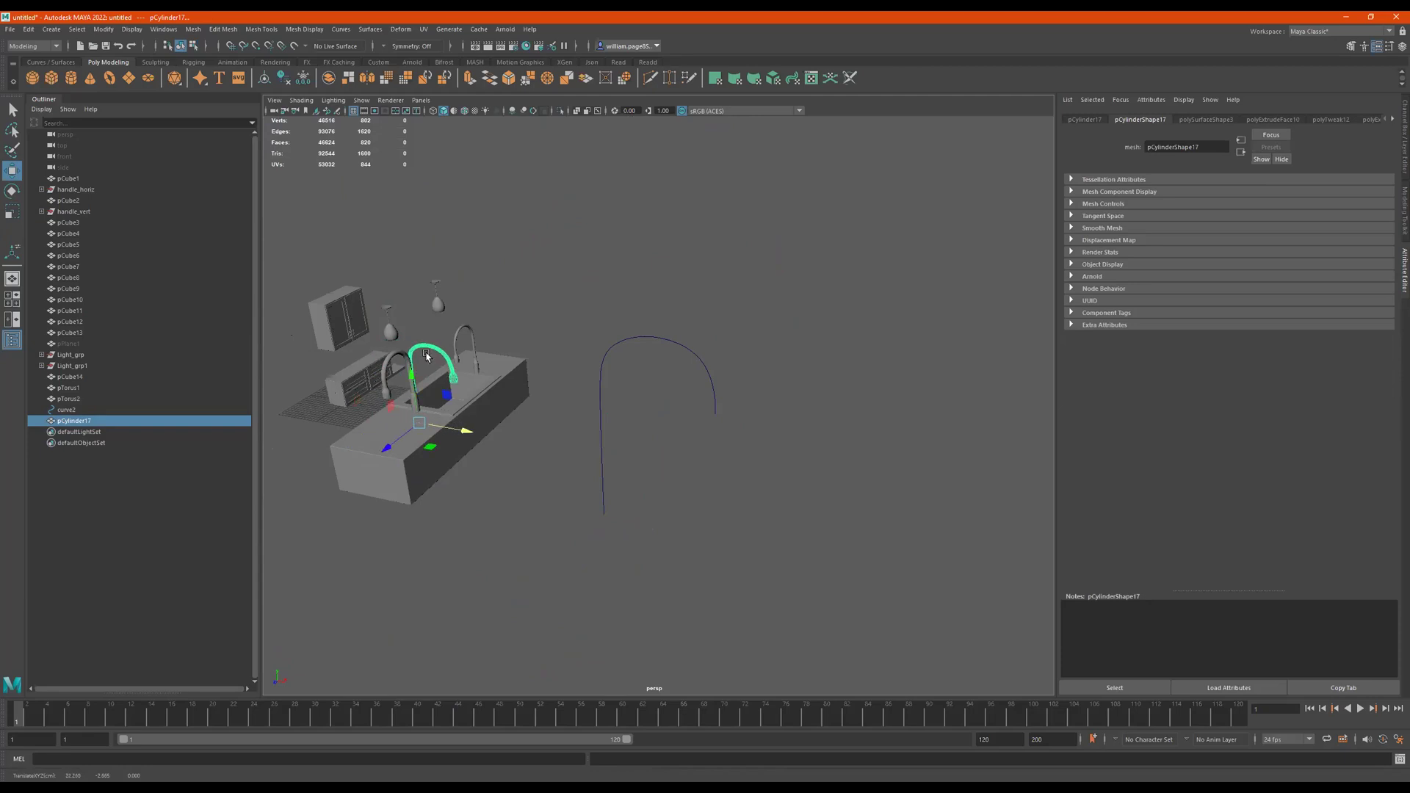
{"action": "key", "text": "f"}
{"action": "scroll", "coordinate": [614, 395], "scroll_direction": "up", "scroll_amount": 2}
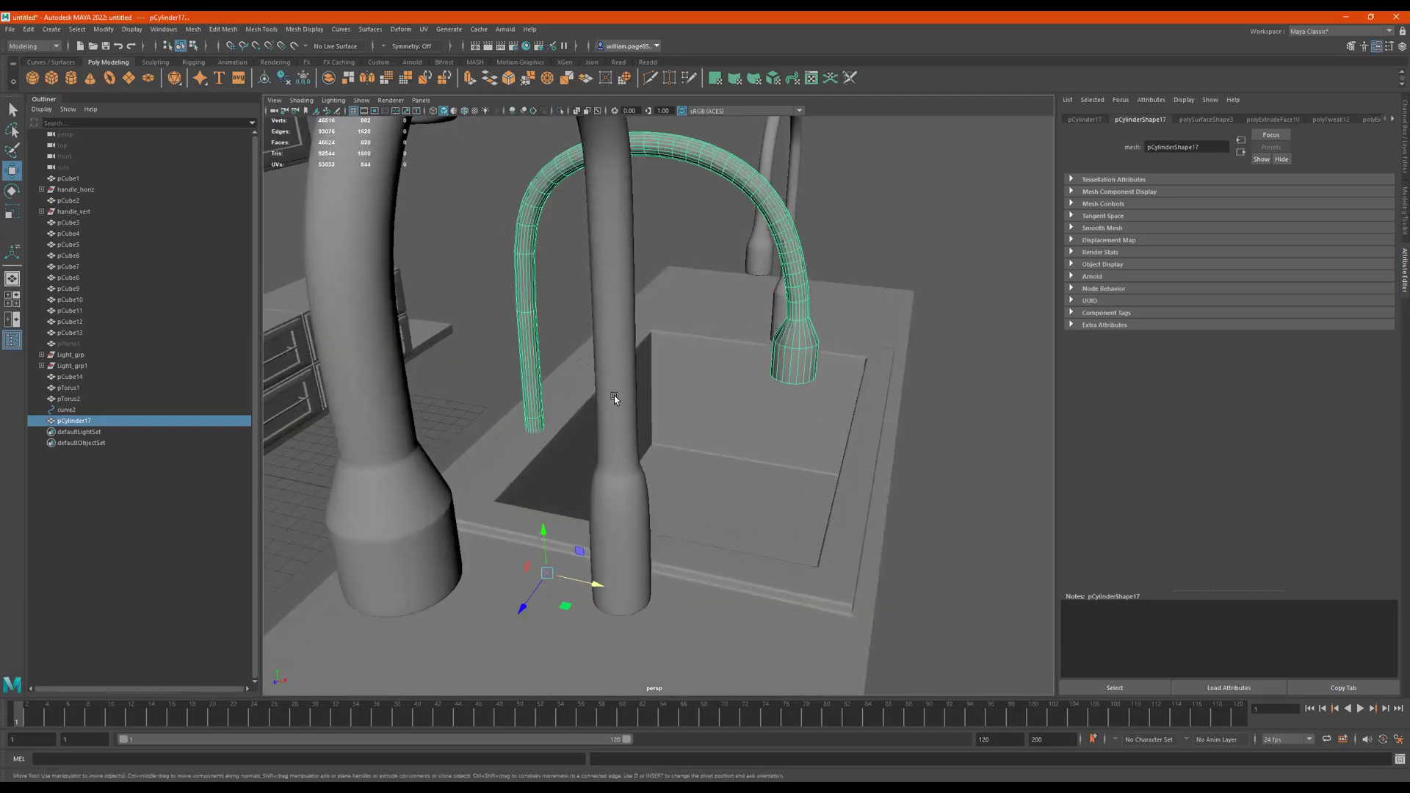
Fine-tune the new faucet's size, place it behind the middle of the sink basin and deselect it
{"action": "left_click_drag", "start_coordinate": [614, 395], "coordinate": [486, 545], "text": "alt"}
{"action": "key", "text": "r"}
{"action": "key", "text": "w"}
{"action": "left_click_drag", "start_coordinate": [608, 474], "coordinate": [737, 399]}
{"action": "left_click", "coordinate": [707, 335]}
{"action": "scroll", "coordinate": [737, 399], "scroll_direction": "down", "scroll_amount": 5}
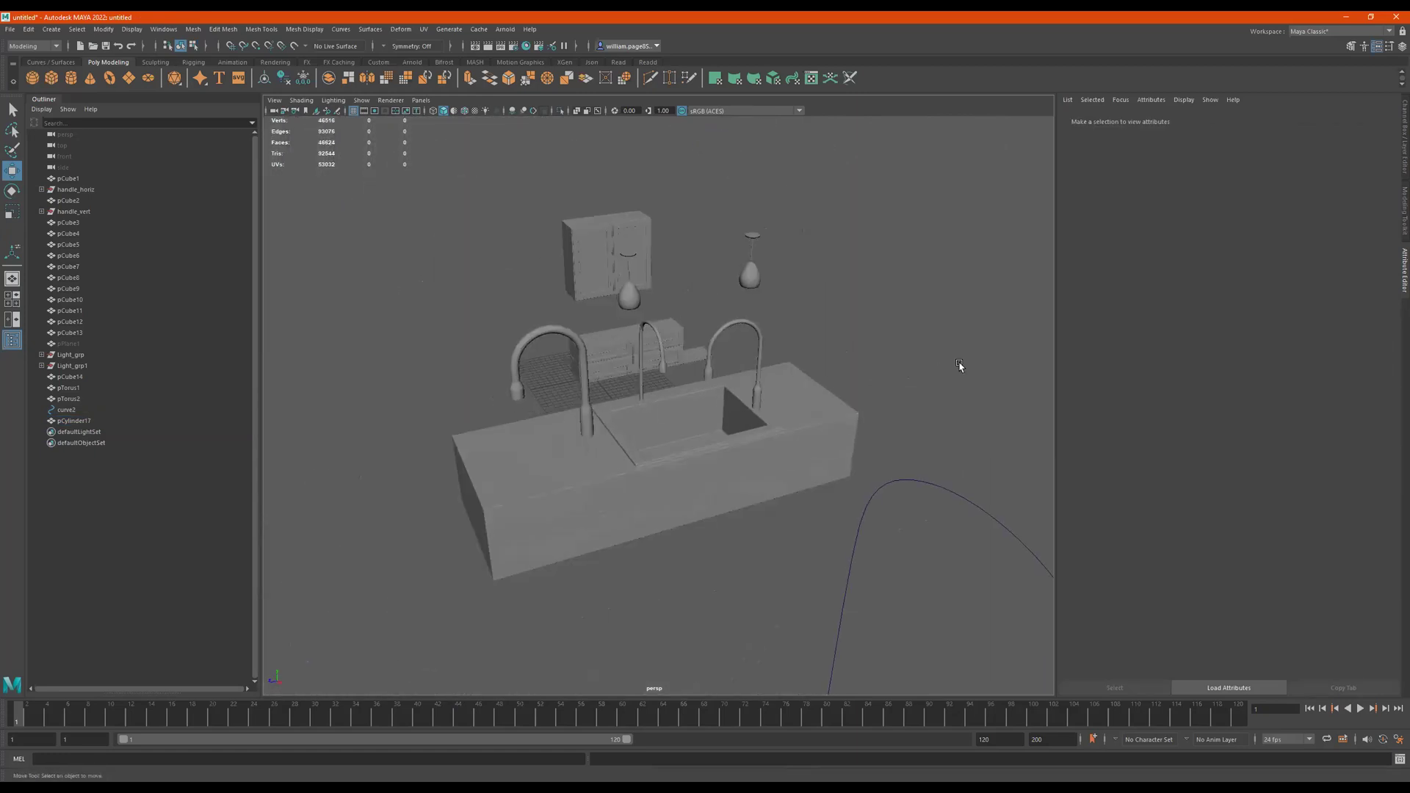
Select the leftover path curve curve2, hide it and clear the selection
{"action": "left_click_drag", "start_coordinate": [960, 368], "coordinate": [818, 409], "text": "alt"}
{"action": "left_click_drag", "start_coordinate": [901, 352], "coordinate": [815, 423]}
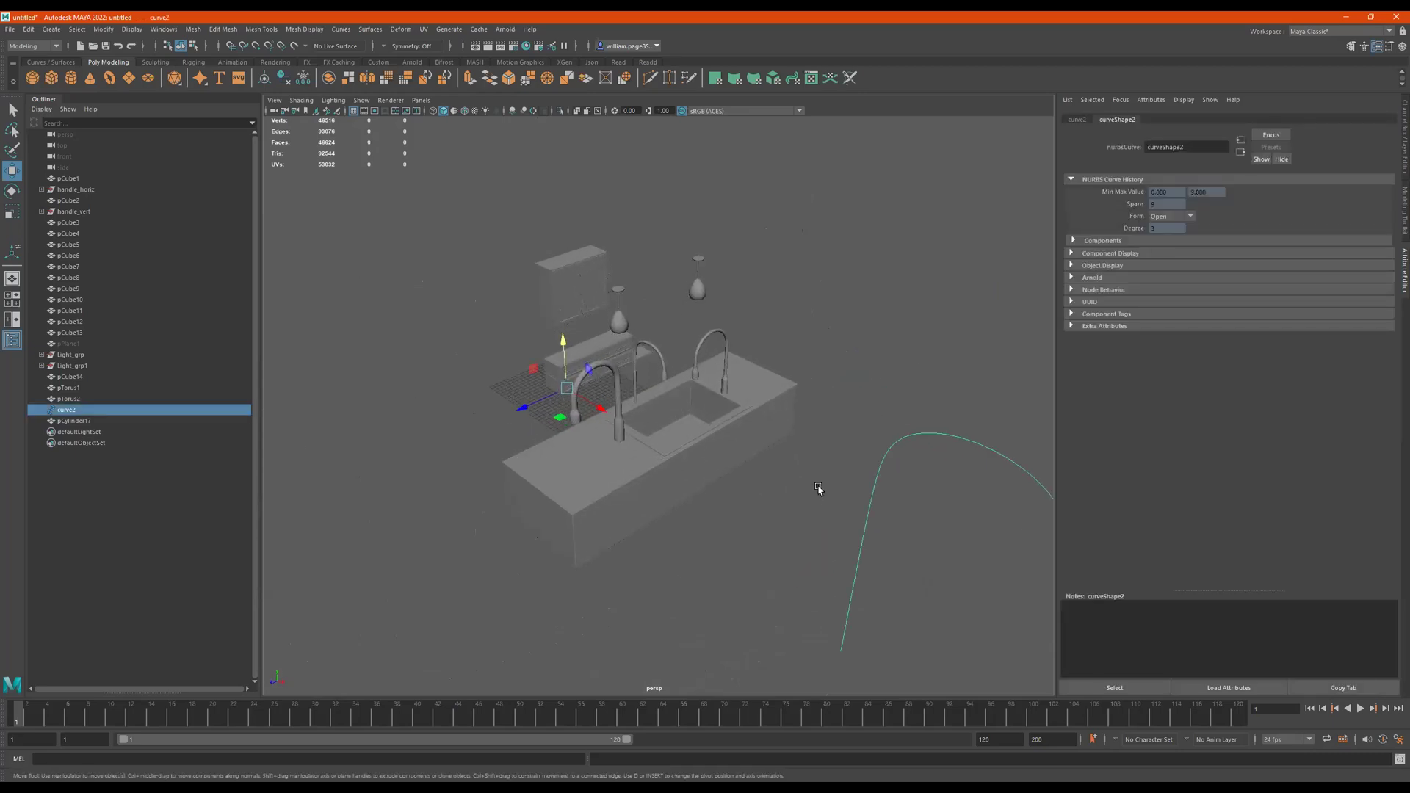
{"action": "key", "text": "h"}
{"action": "key", "text": "h"}
{"action": "key", "text": "h"}
{"action": "key", "text": "h"}
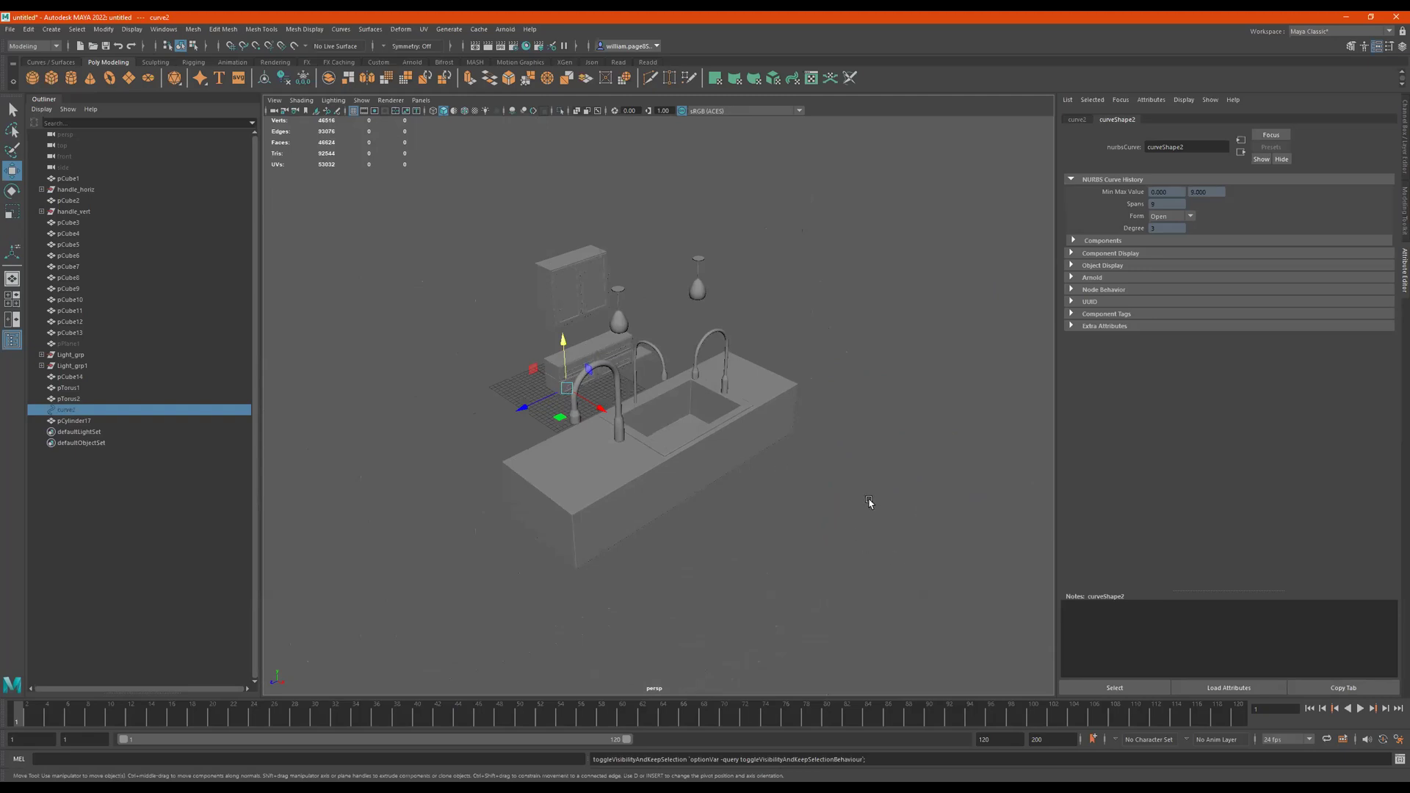
{"action": "key", "text": "h"}
{"action": "right_click_drag", "start_coordinate": [620, 344], "coordinate": [804, 338], "text": "alt"}
{"action": "left_click", "coordinate": [659, 295]}
{"action": "left_click_drag", "start_coordinate": [804, 338], "coordinate": [582, 367], "text": "alt"}
{"action": "left_click", "coordinate": [761, 306]}
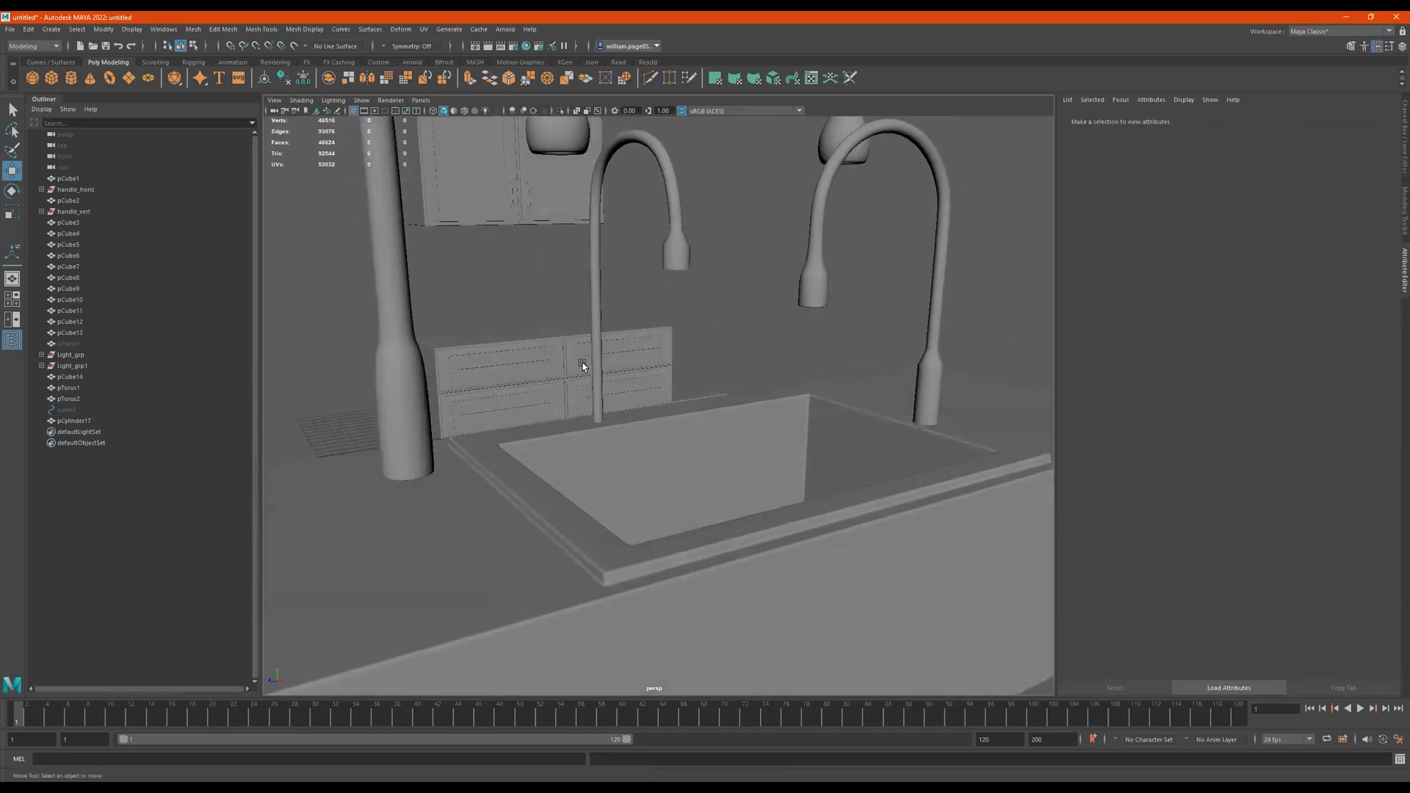
Select the new faucet and cut an edge loop around its riser just above the counter
{"action": "right_click_drag", "start_coordinate": [721, 337], "coordinate": [705, 349], "text": "alt"}
{"action": "left_click_drag", "start_coordinate": [705, 349], "coordinate": [620, 352], "text": "alt"}
{"action": "right_click_drag", "start_coordinate": [650, 357], "coordinate": [693, 358], "text": "alt"}
{"action": "left_click", "coordinate": [672, 357]}
{"action": "scroll", "coordinate": [803, 373], "scroll_direction": "up", "scroll_amount": 5}
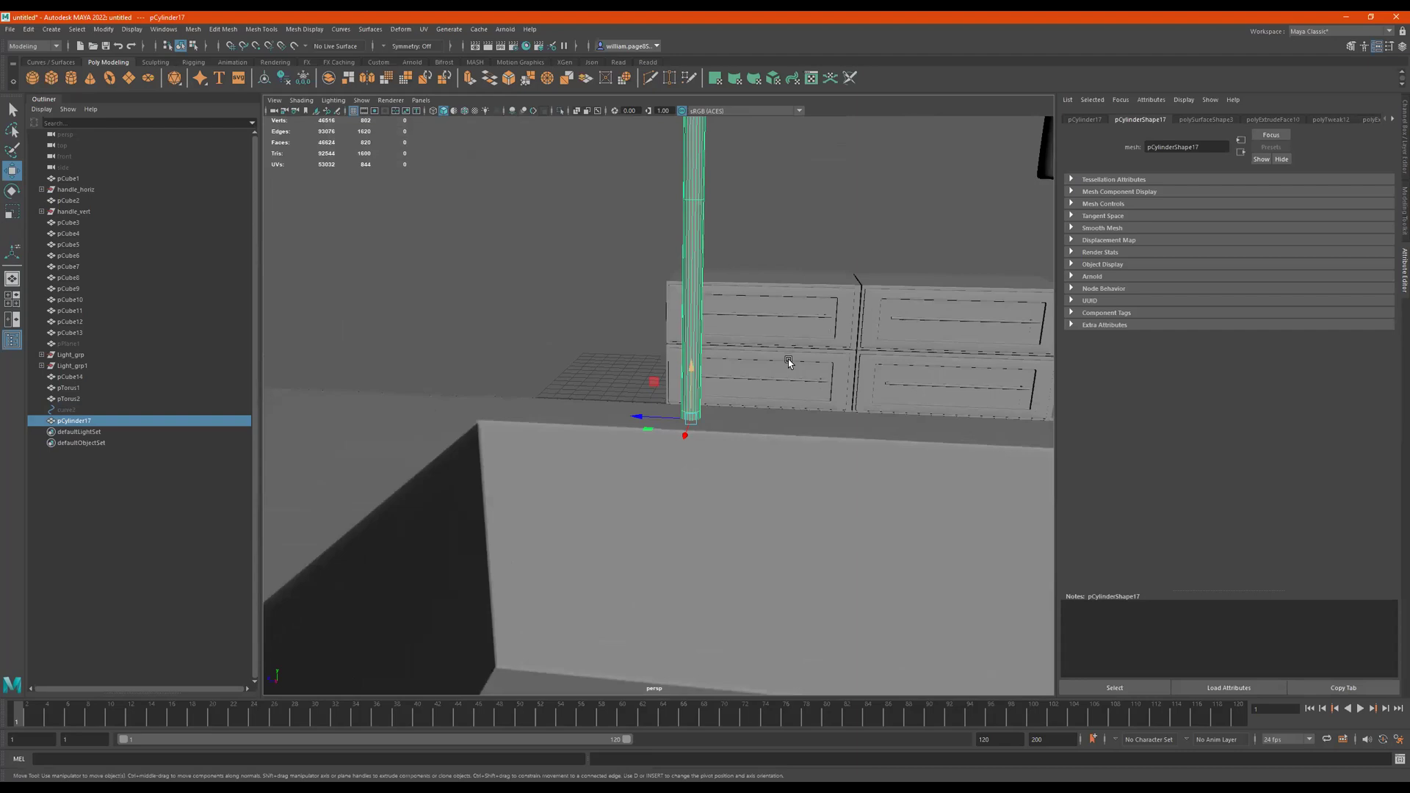
{"action": "middle_click_drag", "start_coordinate": [806, 221], "coordinate": [801, 241], "text": "alt"}
{"action": "left_click", "coordinate": [650, 78]}
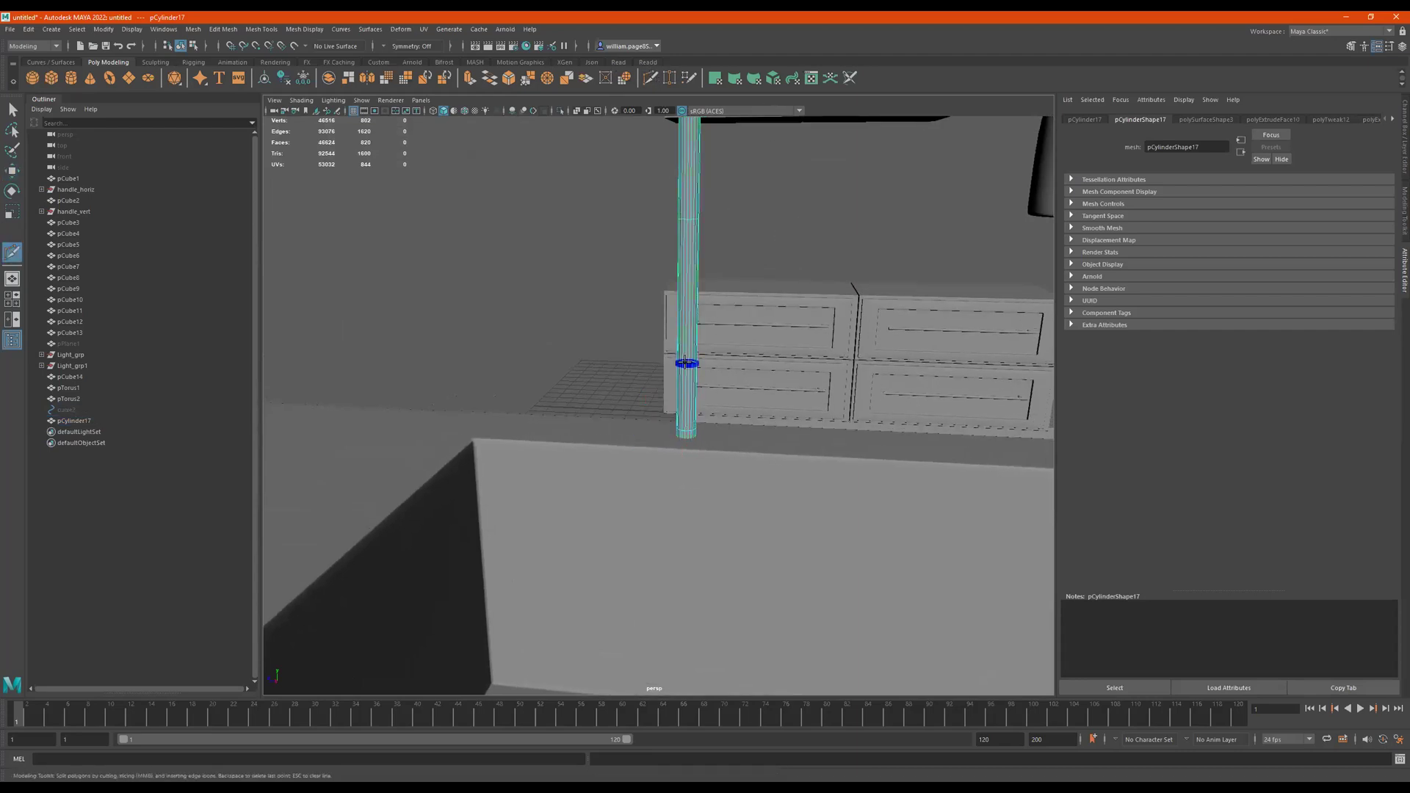
{"action": "left_click_drag", "start_coordinate": [669, 407], "coordinate": [763, 402], "text": "alt"}
Extrude the faces below the new edge loop with a thickness of 0.22 as a base collar, then return to object mode
{"action": "key", "text": "q"}
{"action": "left_click_drag", "start_coordinate": [704, 450], "coordinate": [674, 483]}
{"action": "key", "text": "ctrl+e"}
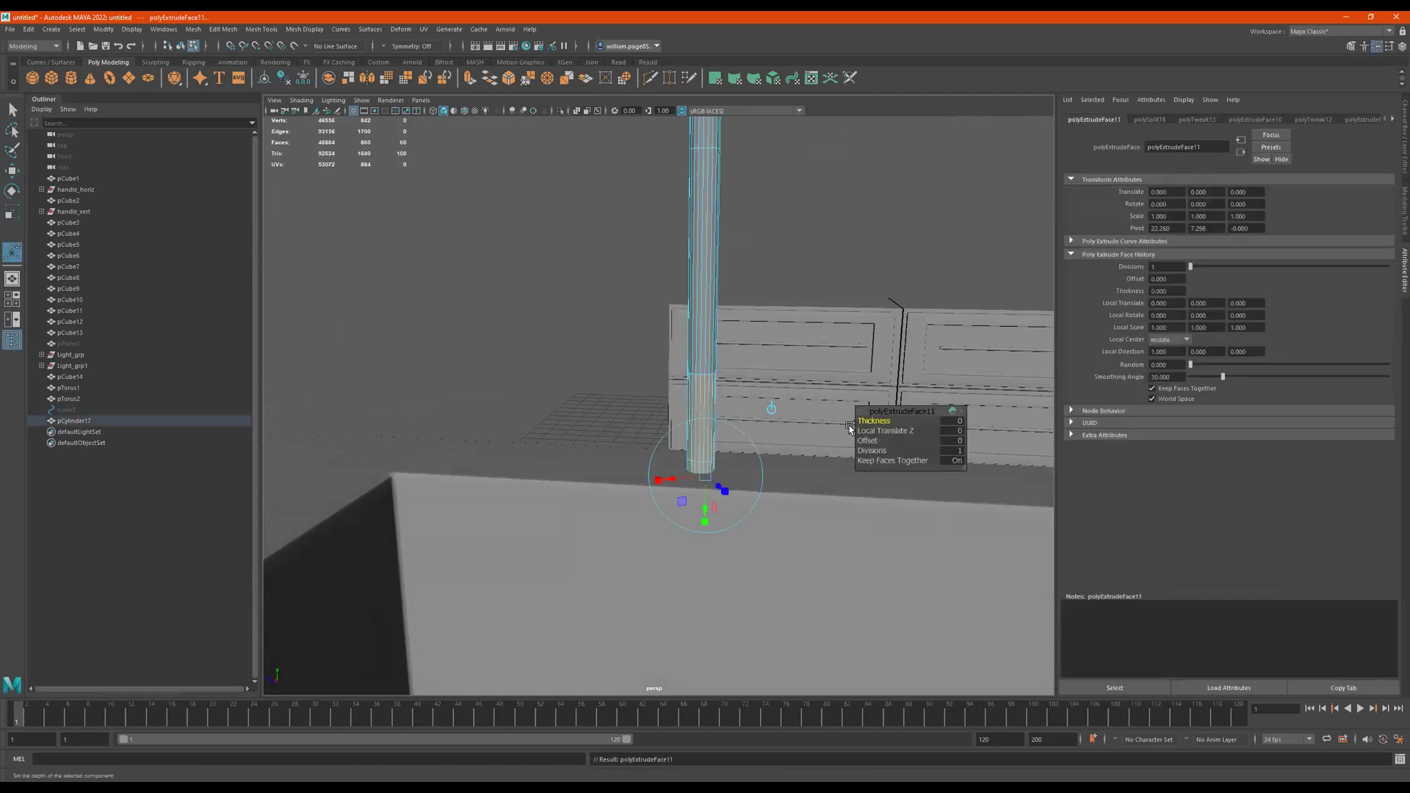
{"action": "left_click_drag", "start_coordinate": [879, 421], "coordinate": [890, 426]}
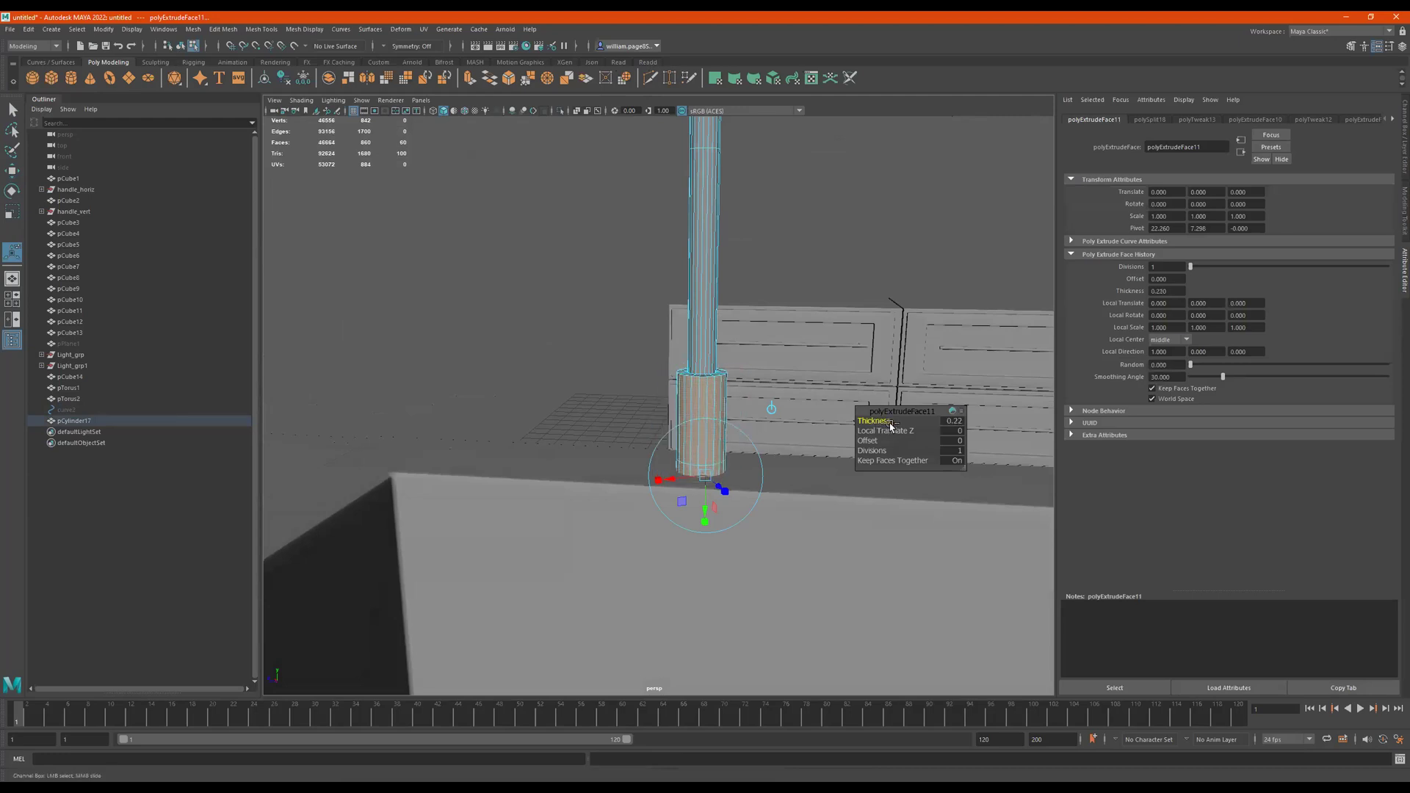
{"action": "key", "text": "q"}
{"action": "key", "text": "F8"}
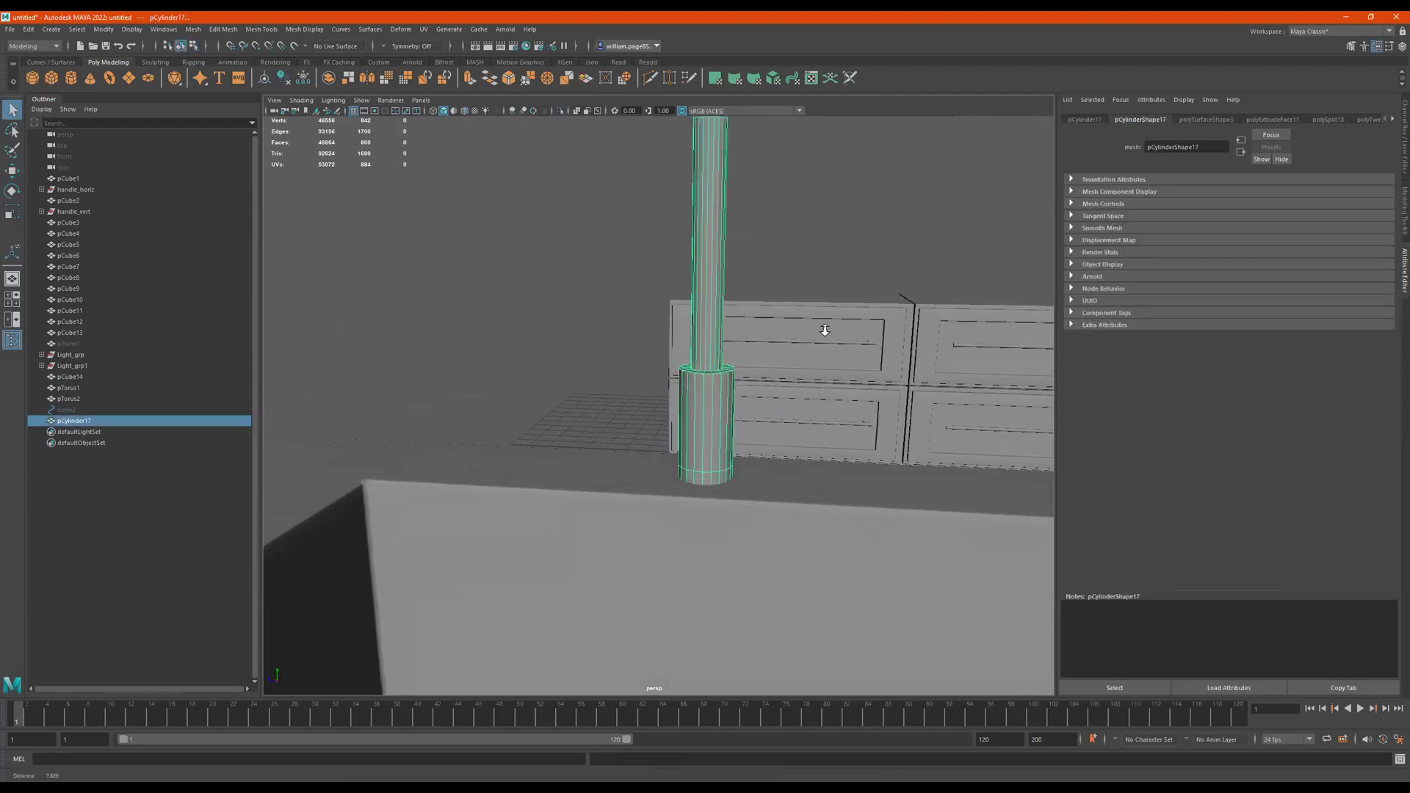
Bevel the edge loops at the top of the base collar and increase the bevel's segments
{"action": "right_click_drag", "start_coordinate": [824, 330], "coordinate": [888, 387], "text": "alt"}
{"action": "middle_click_drag", "start_coordinate": [888, 387], "coordinate": [781, 231], "text": "alt"}
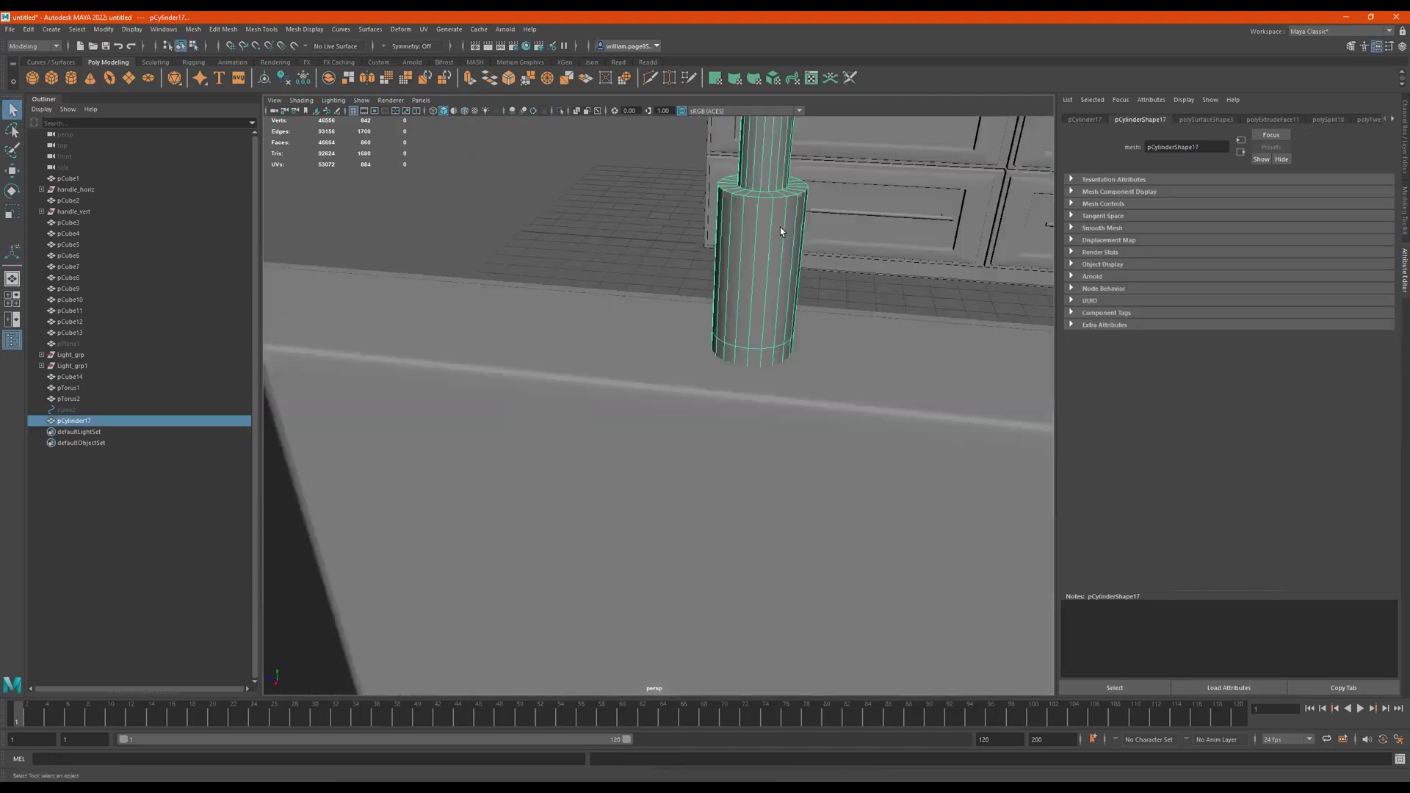
{"action": "key", "text": "F10"}
{"action": "double_click", "coordinate": [779, 195]}
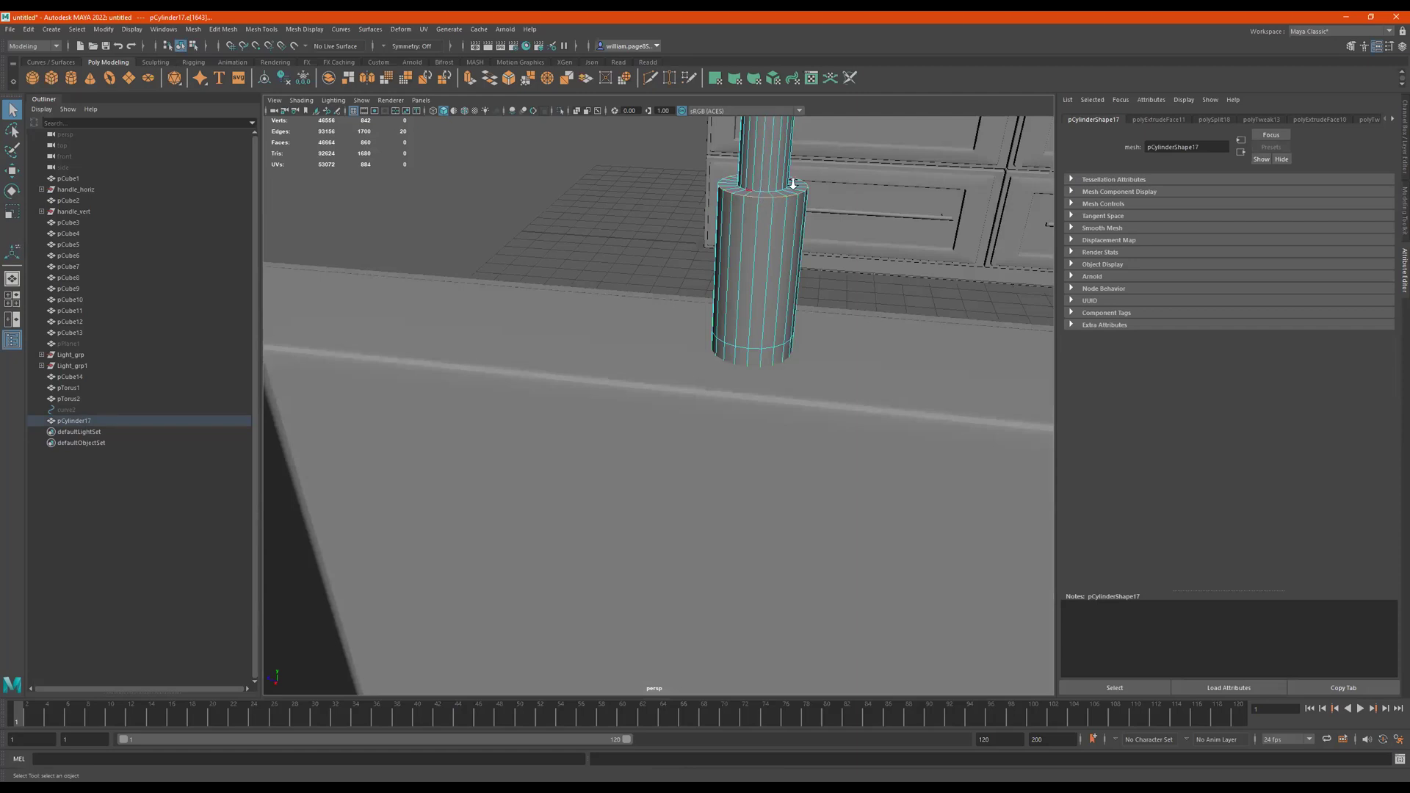
{"action": "right_click_drag", "start_coordinate": [793, 183], "coordinate": [797, 225], "text": "alt"}
{"action": "middle_click_drag", "start_coordinate": [796, 224], "coordinate": [759, 293], "text": "alt"}
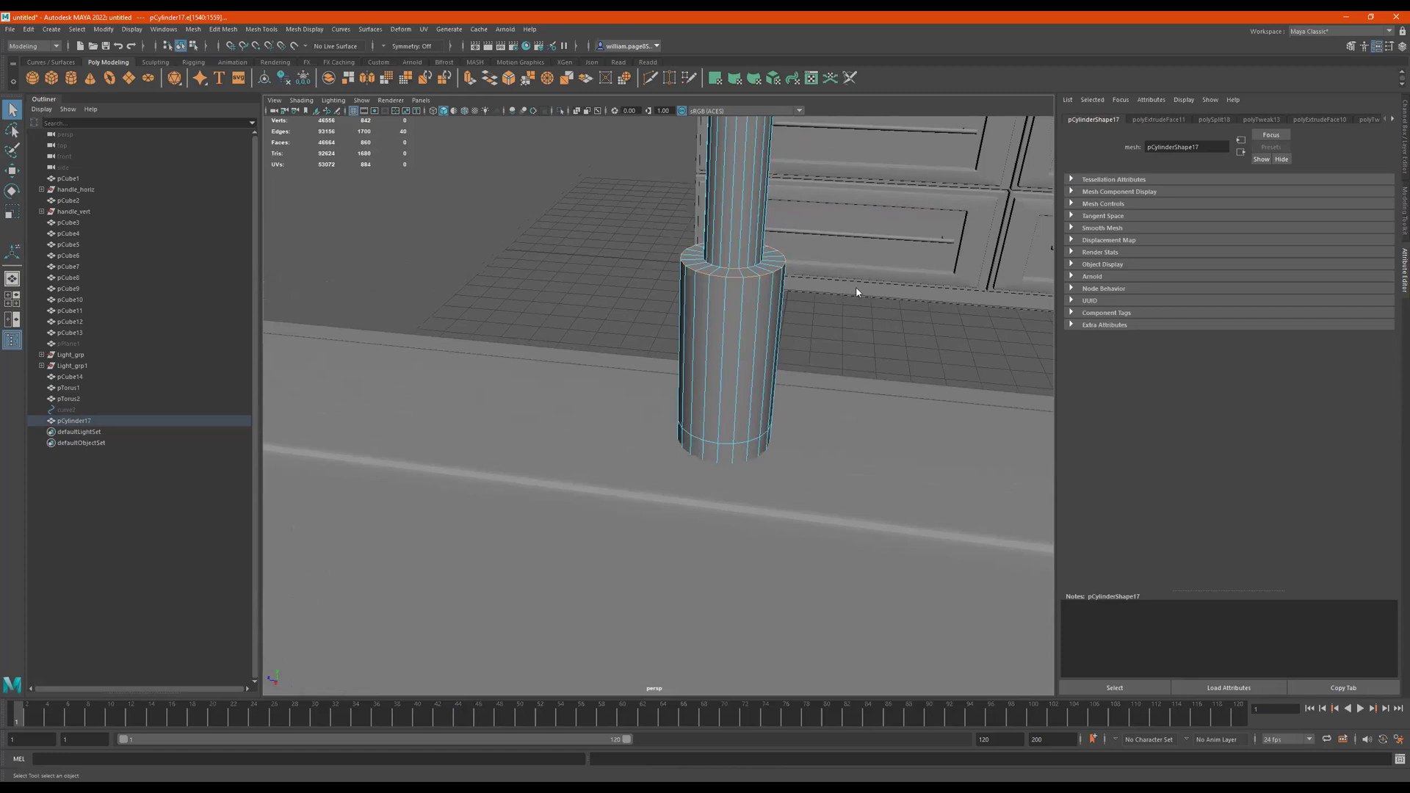
{"action": "right_click_drag", "start_coordinate": [820, 287], "coordinate": [870, 377], "text": "shift"}
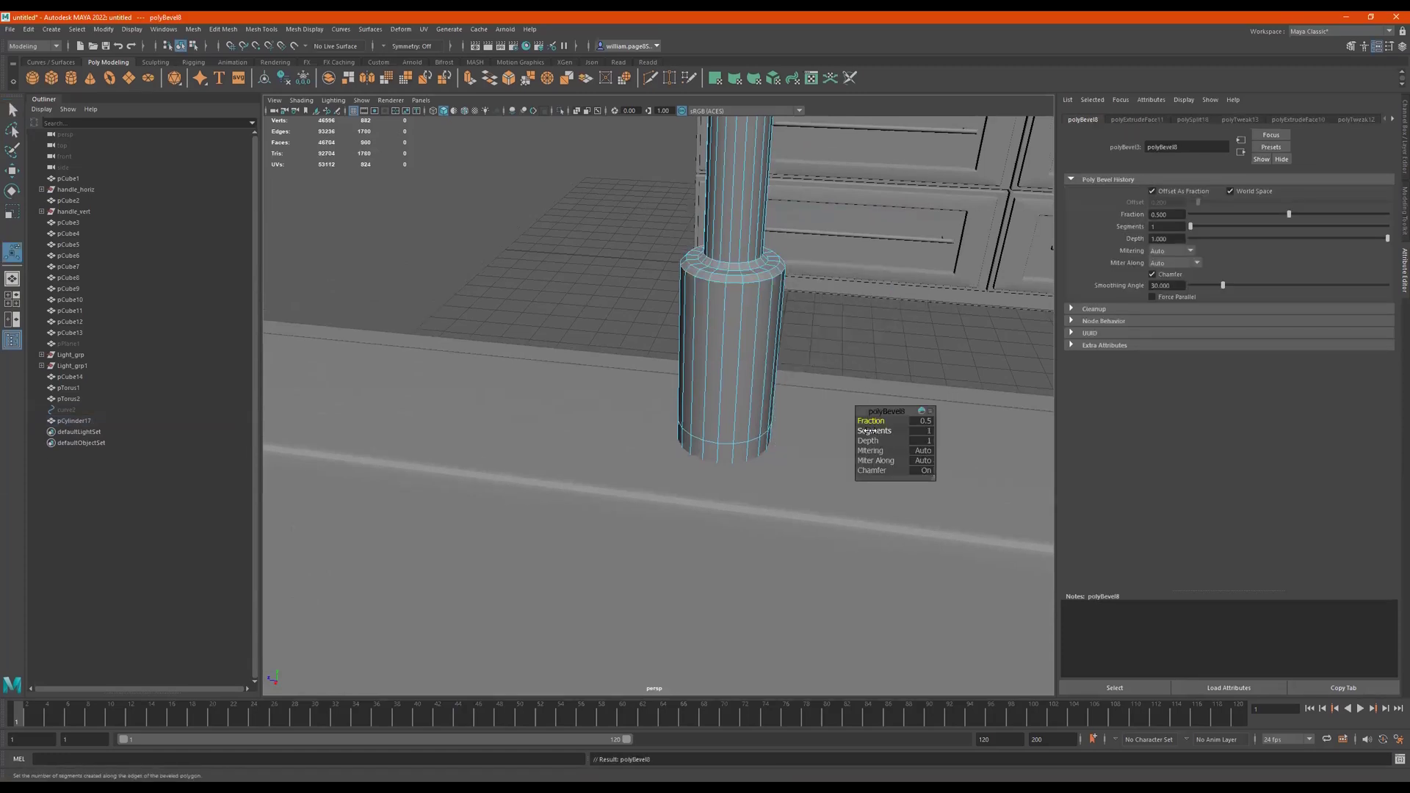
{"action": "left_click_drag", "start_coordinate": [874, 431], "coordinate": [879, 431]}
{"action": "left_click", "coordinate": [617, 328]}
Select the large old faucet pTorus2 beside the sink, lower it and scale it down
{"action": "left_click_drag", "start_coordinate": [617, 328], "coordinate": [481, 331], "text": "alt"}
{"action": "left_click", "coordinate": [530, 305]}
{"action": "key", "text": "w"}
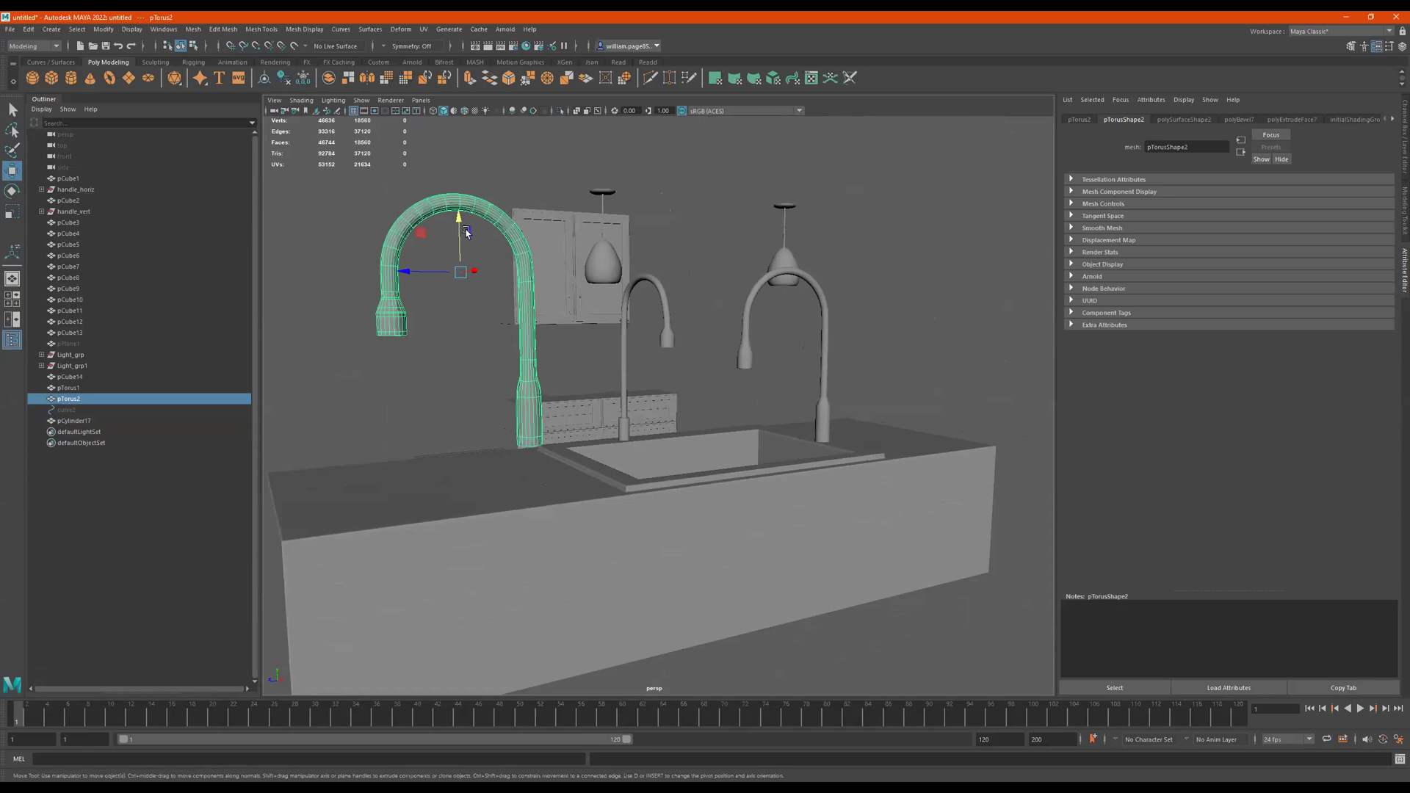
{"action": "left_click_drag", "start_coordinate": [463, 247], "coordinate": [430, 332]}
{"action": "key", "text": "r"}
Place the scaled-down old faucet on the counter beside the sink and rotate it about its vertical axis
{"action": "key", "text": "w"}
{"action": "left_click_drag", "start_coordinate": [465, 285], "coordinate": [533, 401]}
{"action": "key", "text": "e"}
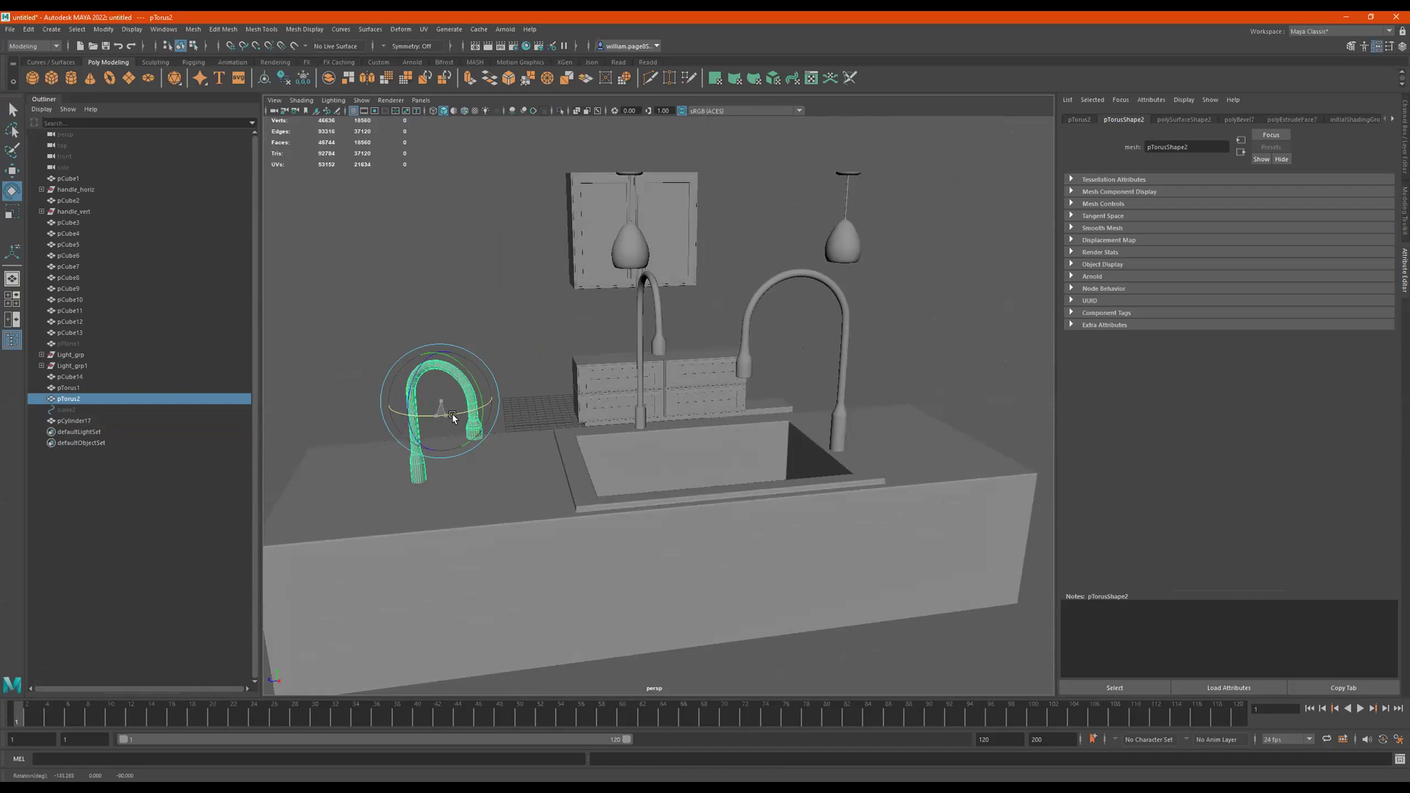